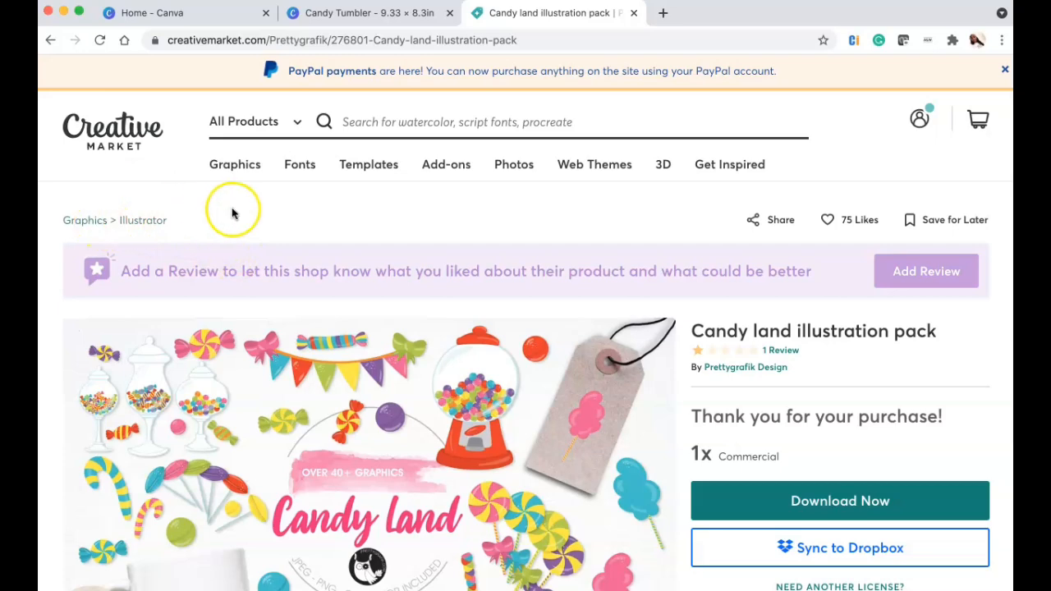
# Review the Candy land illustration pack, switch to the Candy Tumbler design in Canva, and add a blank second page.
pyautogui.scroll(-4, 230, 206)
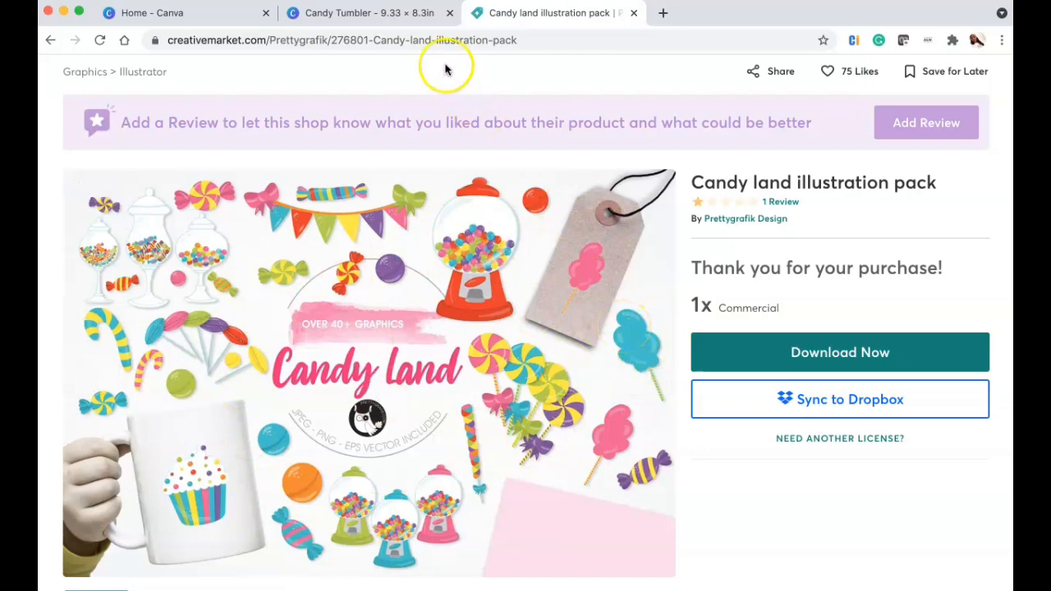
pyautogui.click(361, 13)
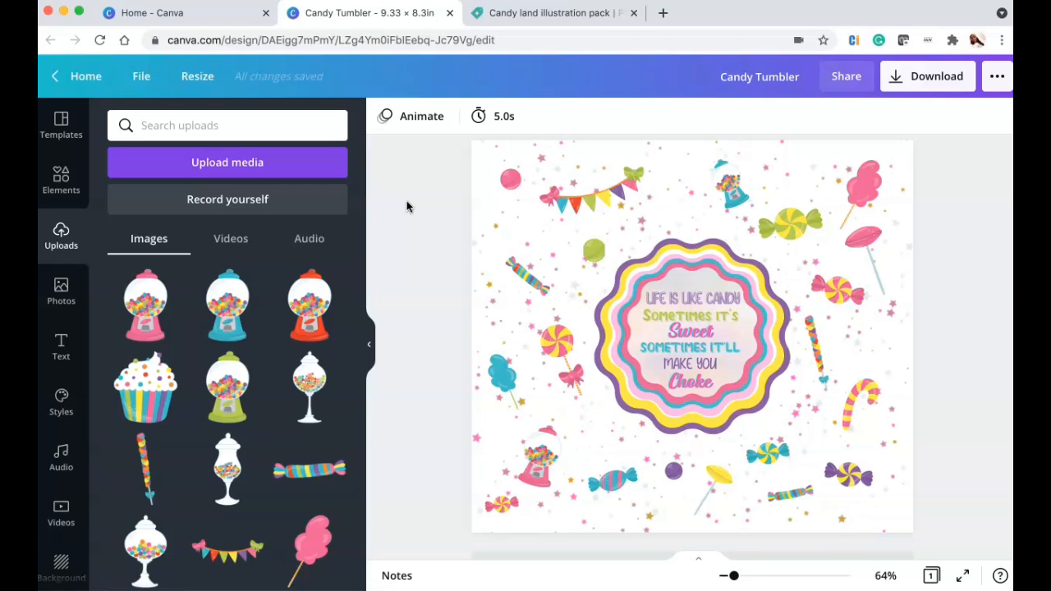
pyautogui.click(531, 174)
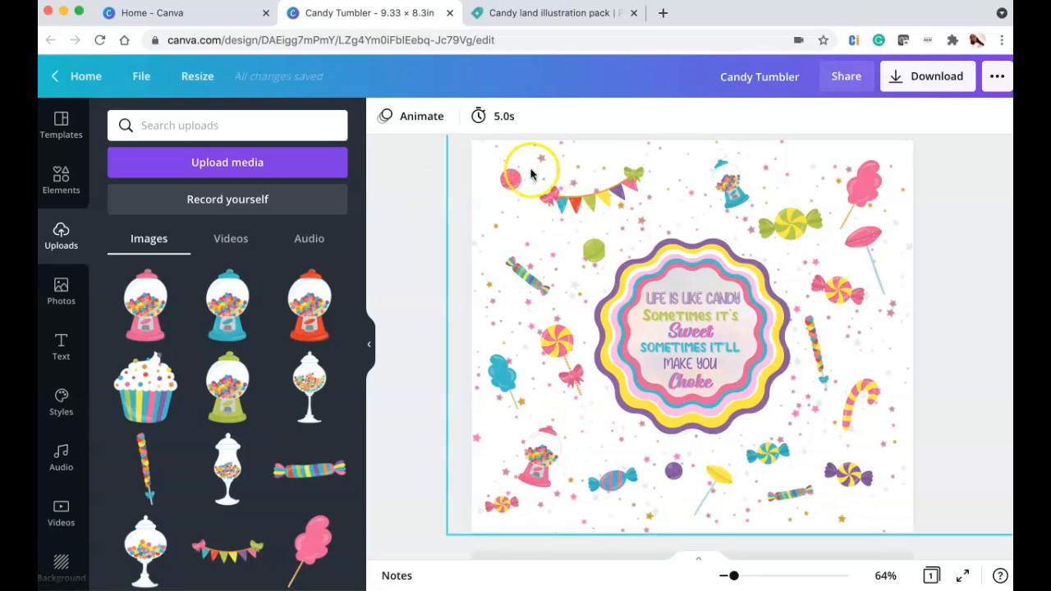
pyautogui.click(416, 408)
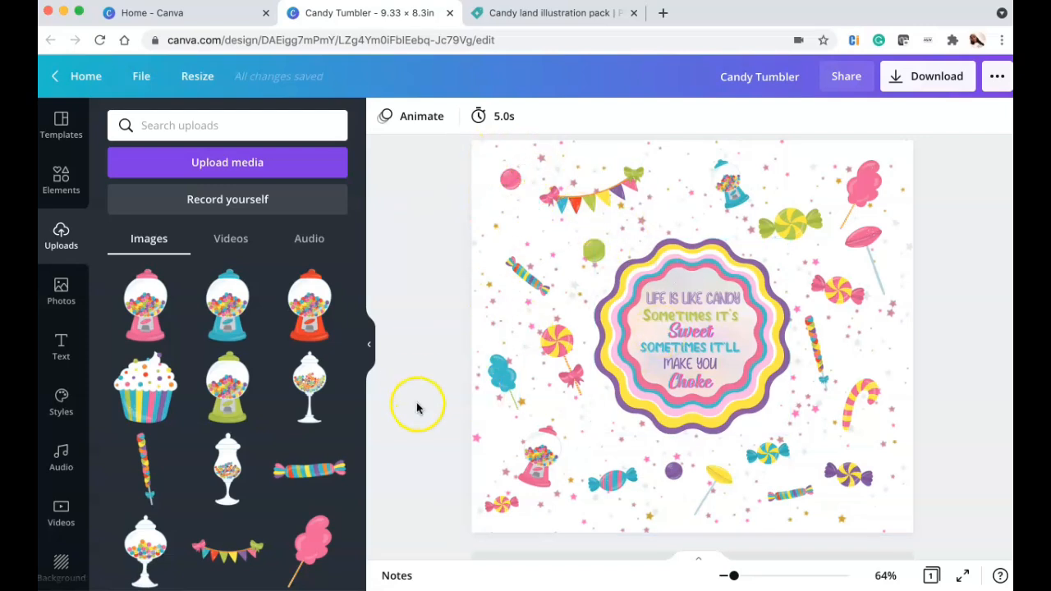
pyautogui.scroll(-1, 701, 418)
pyautogui.click(767, 521)
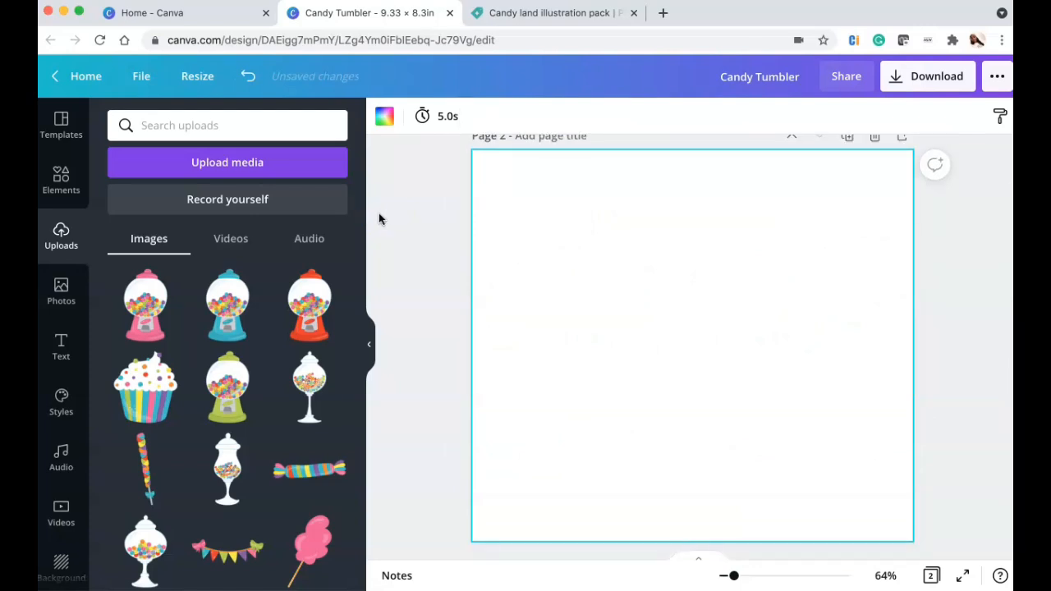
# Place a small pink gumball machine from the uploads in the lower-left corner of page 2, tilted slightly clockwise.
pyautogui.click(145, 288)
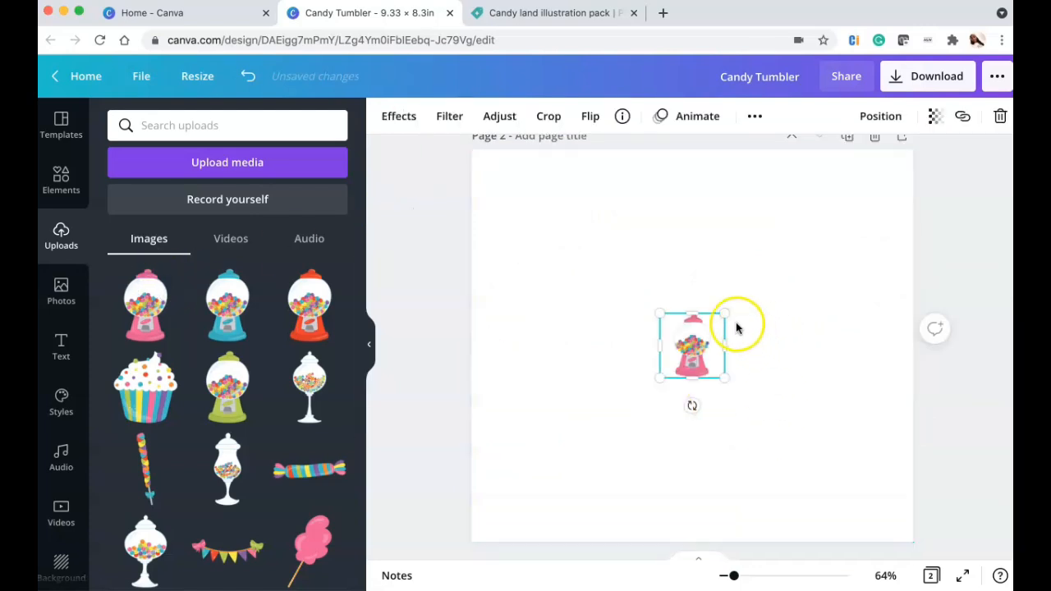
pyautogui.moveTo(724, 313); pyautogui.dragTo(523, 448)
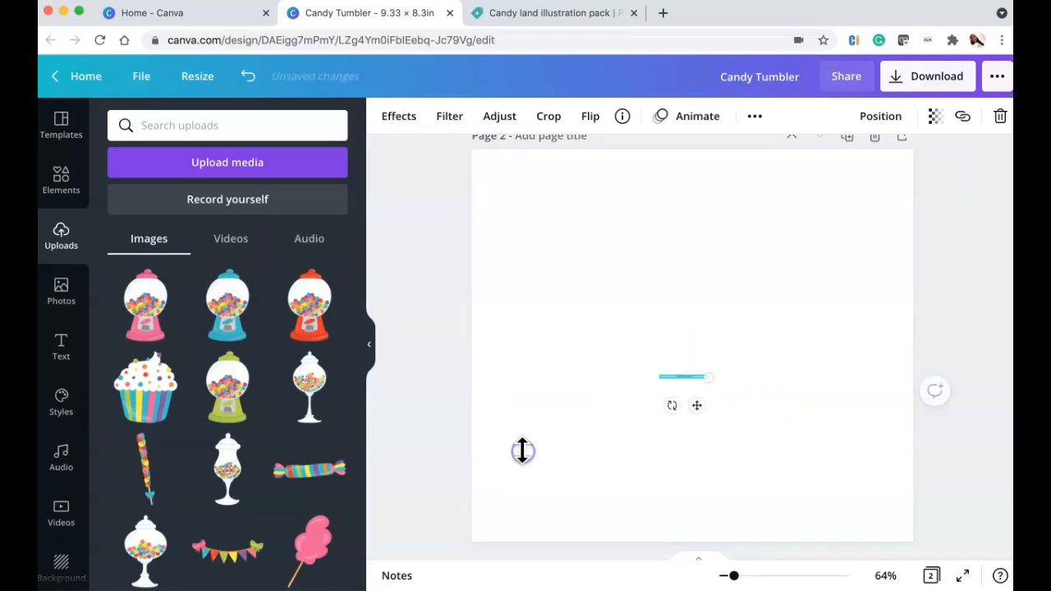
pyautogui.press('super+z')
pyautogui.click(692, 307)
pyautogui.moveTo(678, 354); pyautogui.dragTo(521, 494)
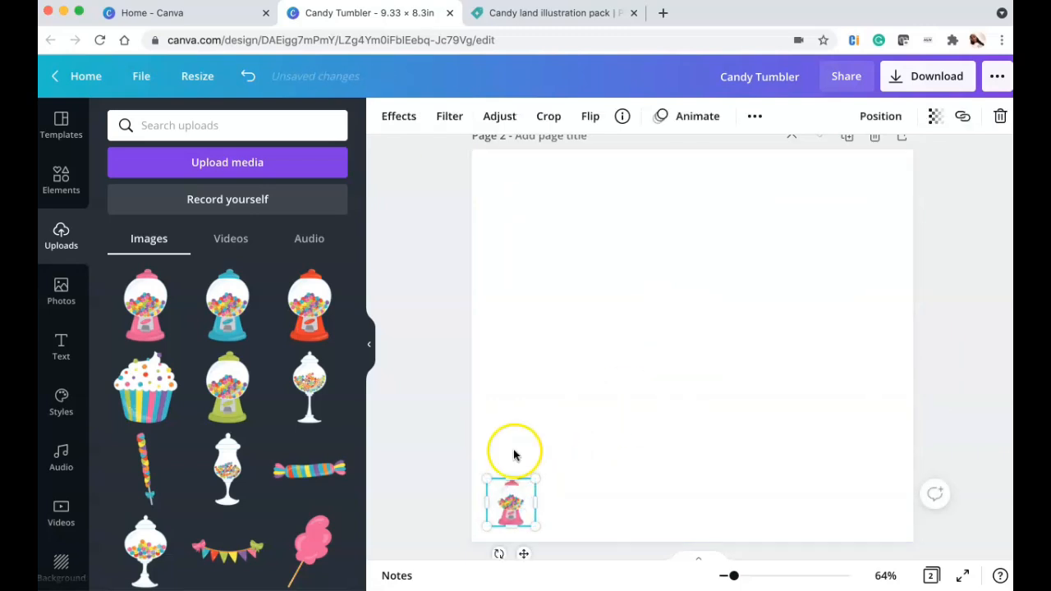
pyautogui.moveTo(499, 555); pyautogui.dragTo(482, 555)
# Add the long multicoloured striped candy to page 2, shrunk and tilted near the middle of the left edge.
pyautogui.scroll(-2, 227, 418)
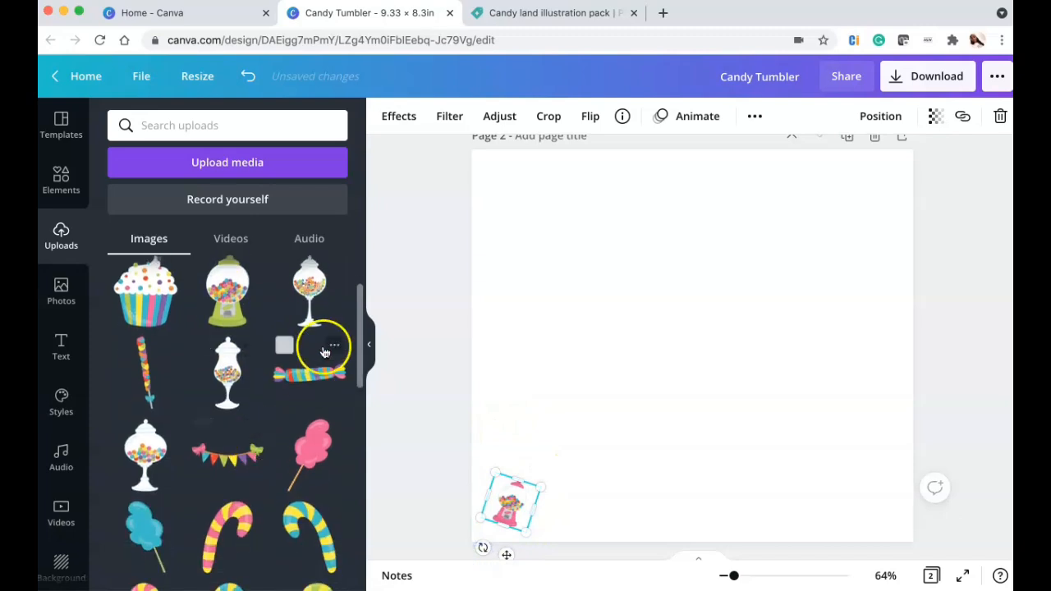
pyautogui.click(322, 368)
pyautogui.moveTo(685, 335); pyautogui.dragTo(517, 349)
pyautogui.click(547, 284)
pyautogui.click(533, 341)
# Add the pink cotton candy to page 2 at a small size near the upper-right corner.
pyautogui.click(308, 439)
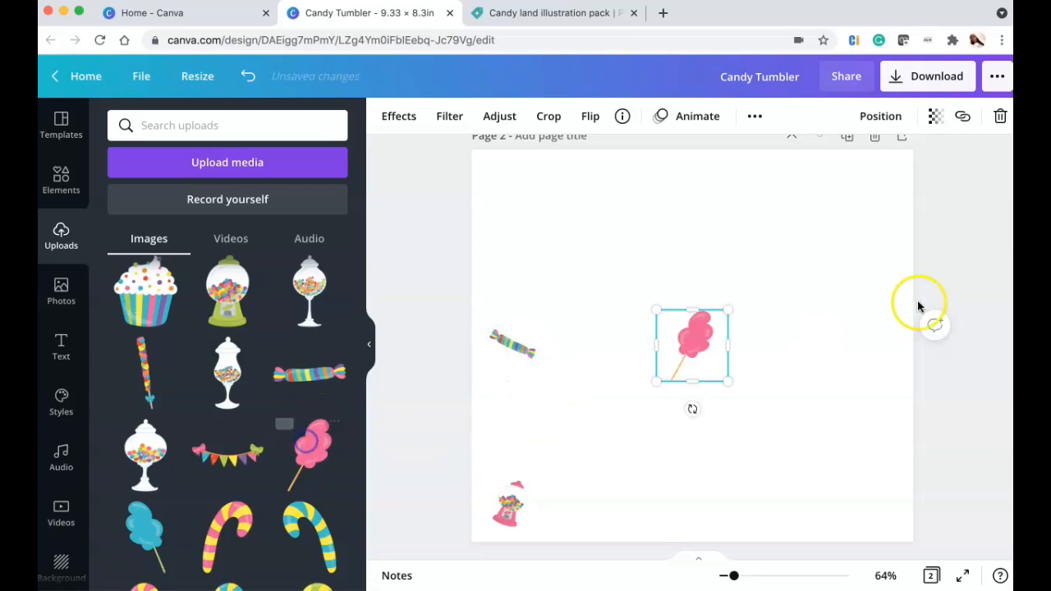
pyautogui.moveTo(720, 380); pyautogui.dragTo(708, 366)
pyautogui.moveTo(688, 324); pyautogui.dragTo(860, 238)
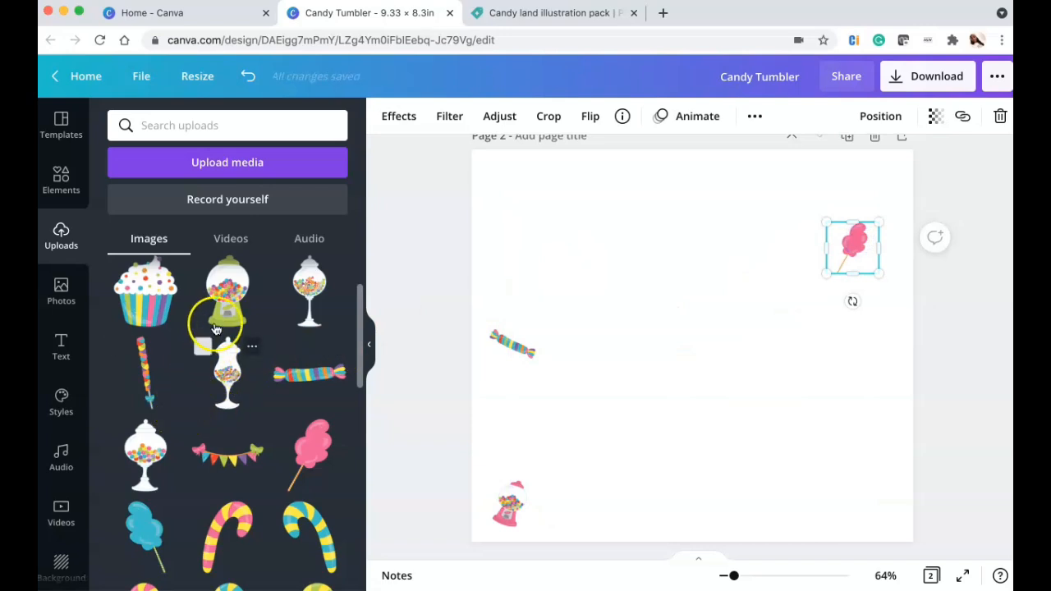
pyautogui.scroll(2, 207, 443)
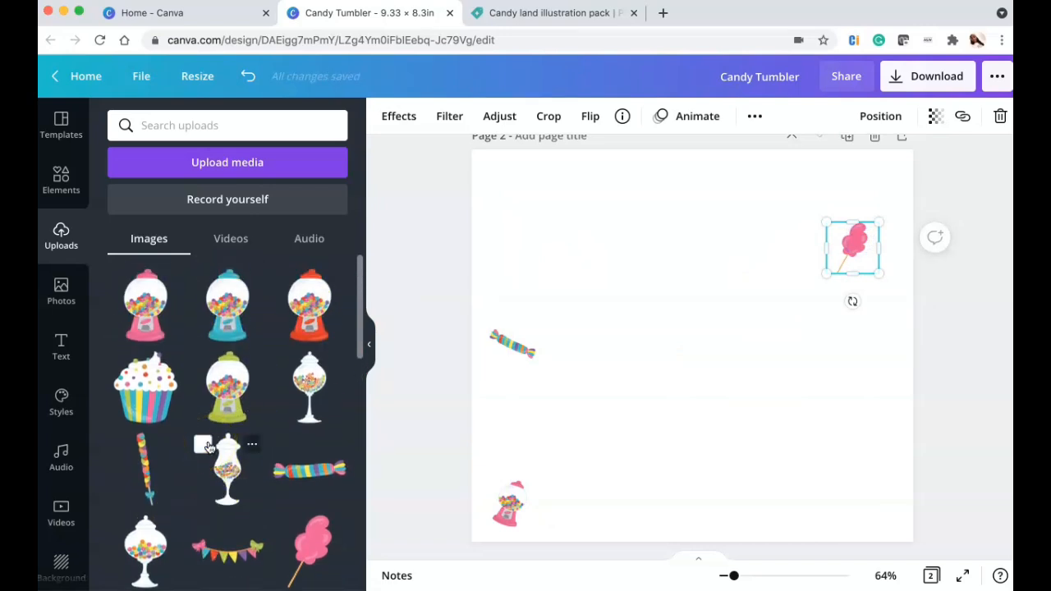
pyautogui.scroll(5, 394, 350)
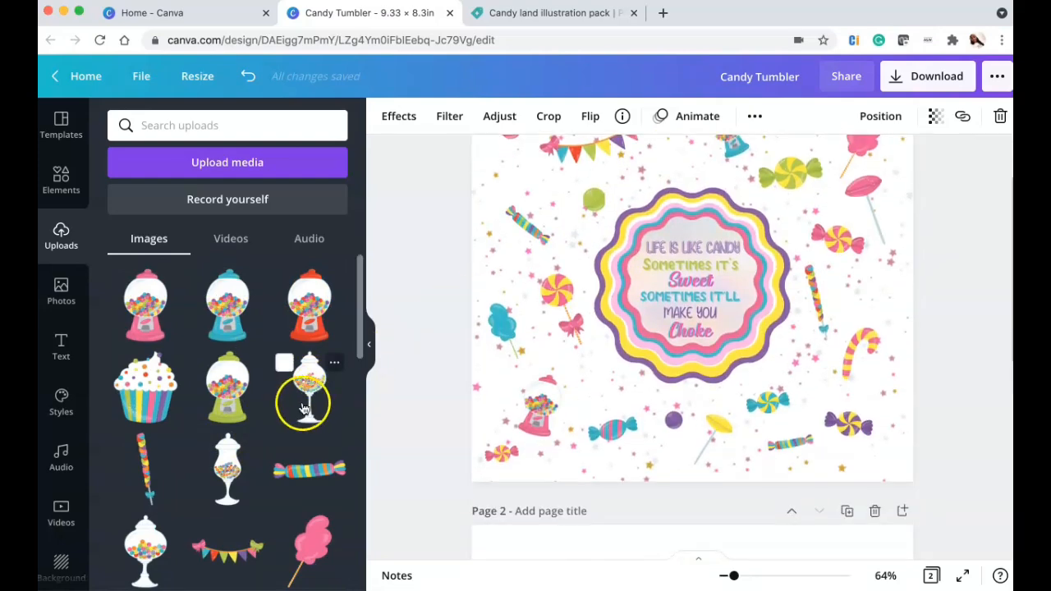
pyautogui.click(230, 468)
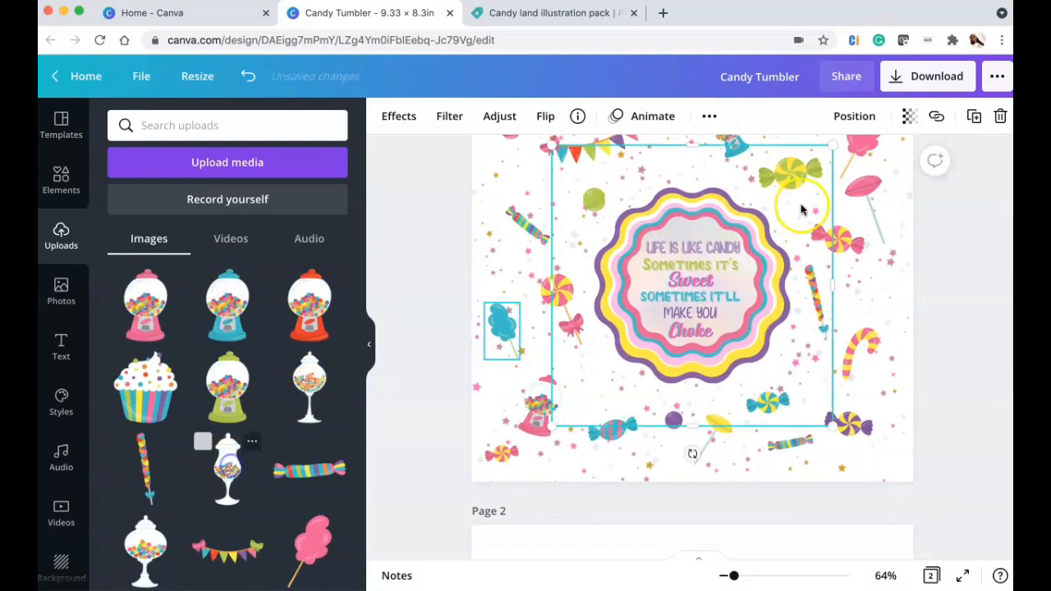
pyautogui.moveTo(814, 148); pyautogui.dragTo(579, 344)
pyautogui.press('Delete')
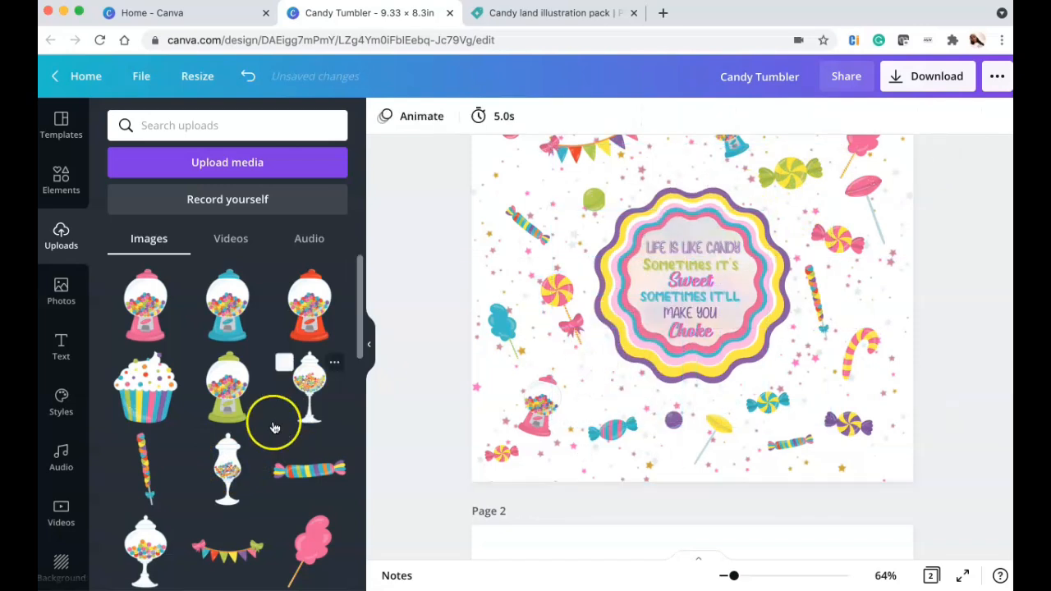
# Add the bunting banner to page 2, shrunk and tilted upward, in the upper-left area.
pyautogui.scroll(-3, 230, 388)
pyautogui.scroll(-5, 574, 477)
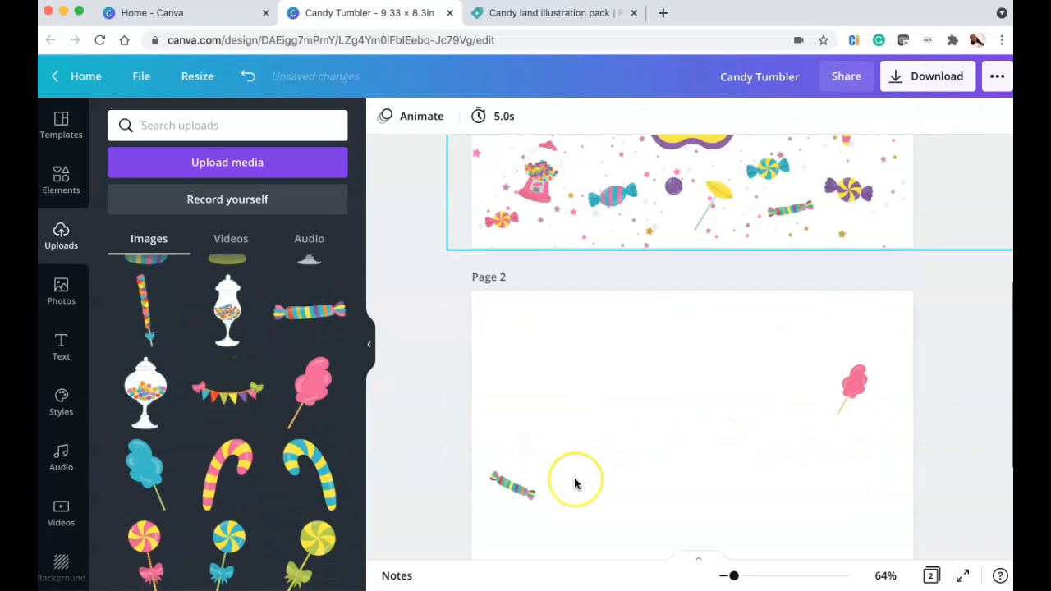
pyautogui.click(232, 381)
pyautogui.moveTo(682, 258); pyautogui.dragTo(650, 243)
pyautogui.moveTo(592, 295); pyautogui.dragTo(613, 295)
pyautogui.moveTo(597, 221); pyautogui.dragTo(592, 202)
pyautogui.click(603, 294)
# Add a small pink-and-yellow candy cane below the cotton candy and a matching swirl lollipop above the gumball machine.
pyautogui.click(238, 449)
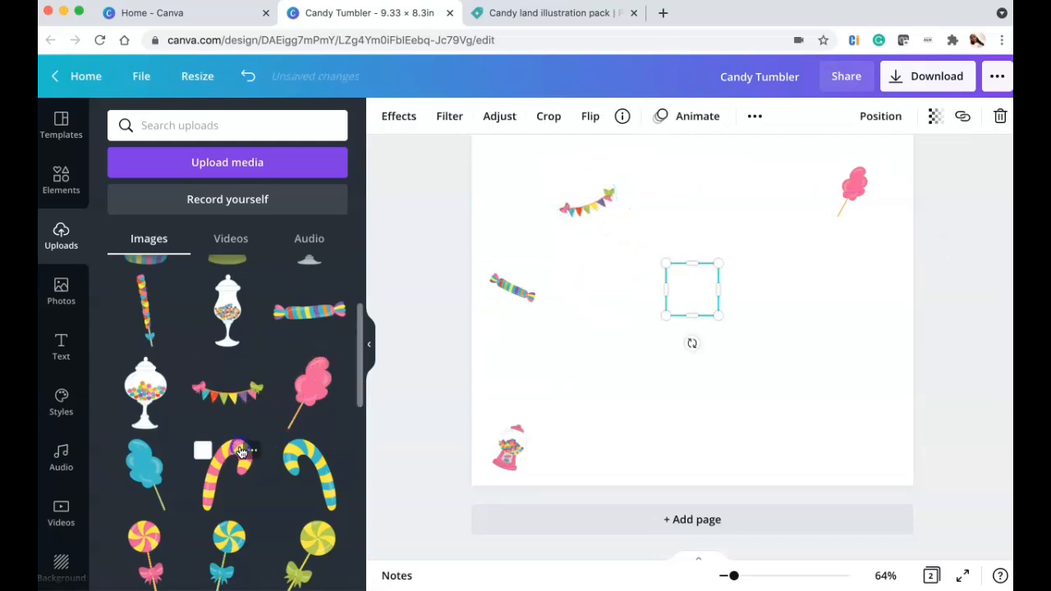
pyautogui.moveTo(734, 270); pyautogui.dragTo(840, 290)
pyautogui.scroll(-2, 328, 386)
pyautogui.click(140, 485)
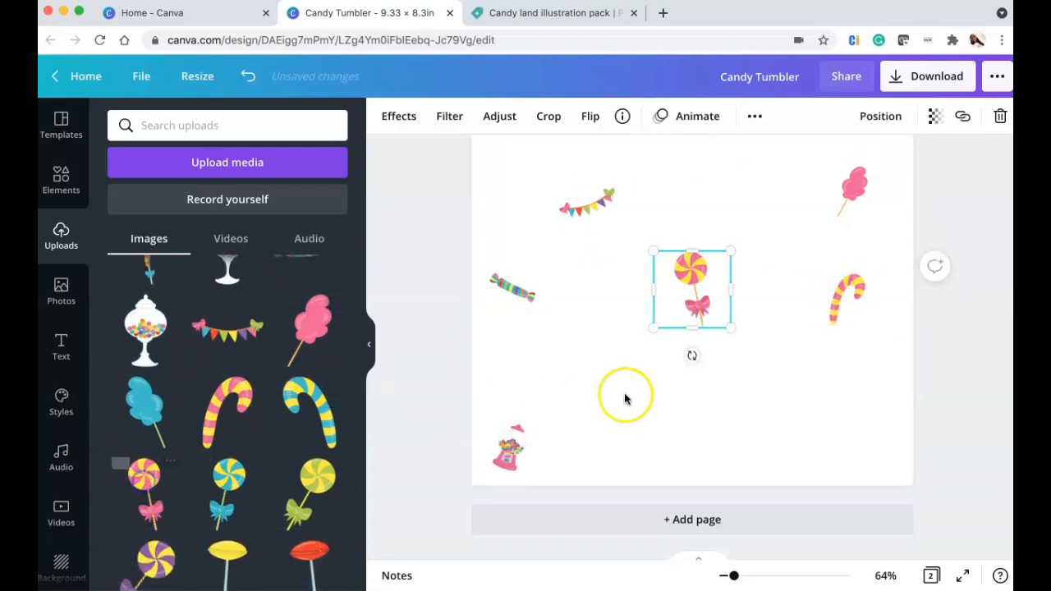
pyautogui.moveTo(691, 280); pyautogui.dragTo(561, 355)
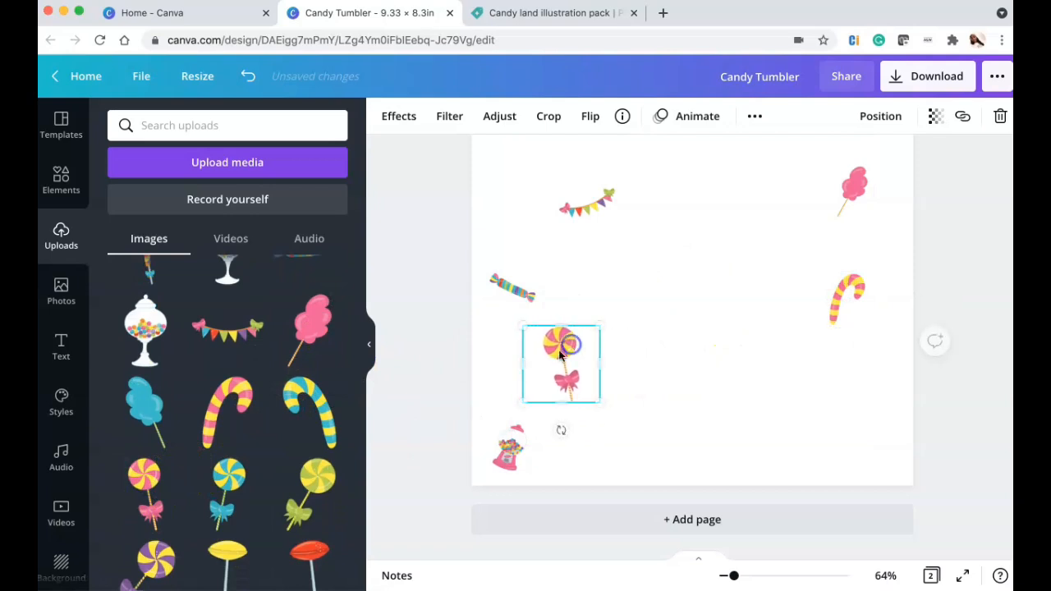
# Add the blue-and-yellow swirl lollipop at the lower right of page 2 and a small purple lollipop beside the gumball machine.
pyautogui.click(233, 482)
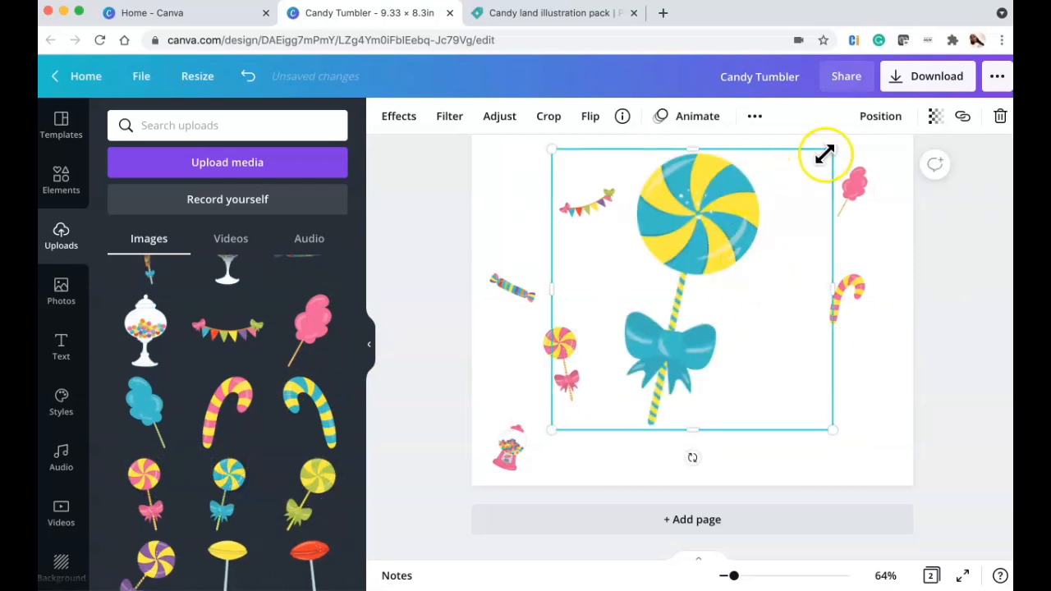
pyautogui.moveTo(739, 202); pyautogui.dragTo(817, 390)
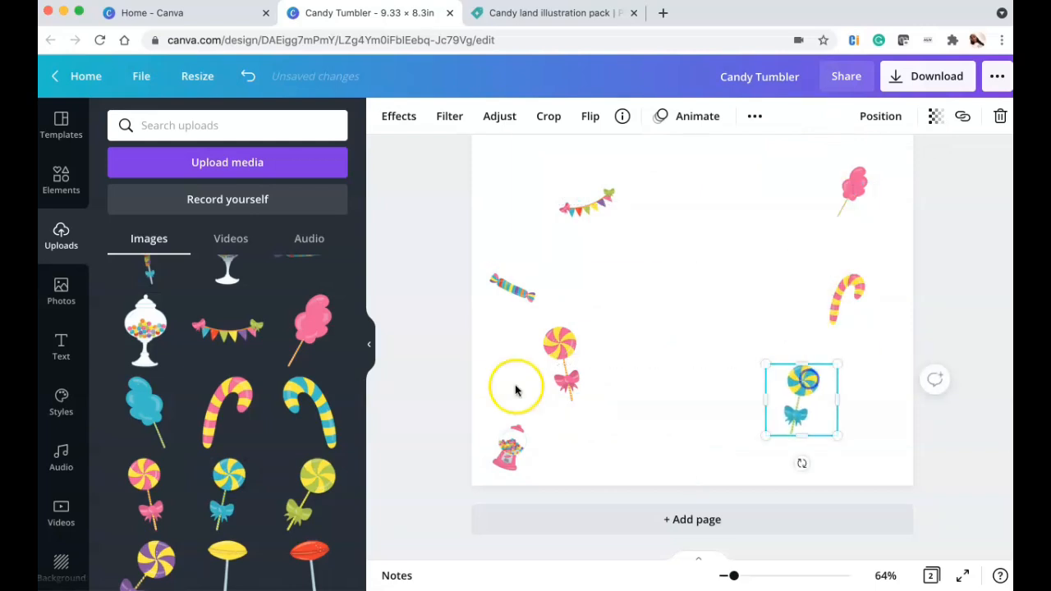
pyautogui.scroll(-3, 282, 405)
pyautogui.scroll(-1, 282, 405)
pyautogui.click(136, 452)
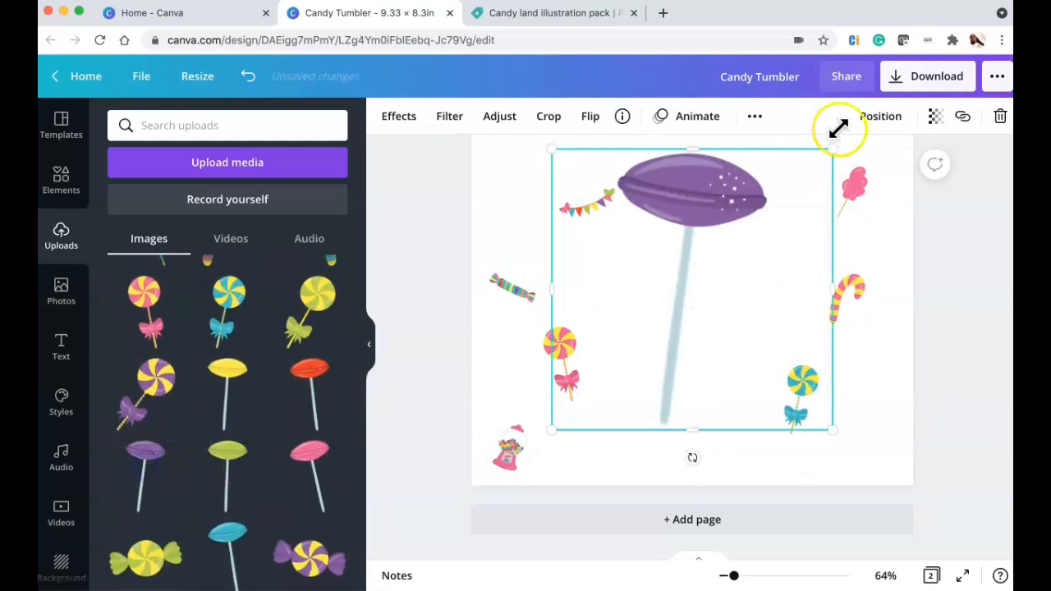
pyautogui.moveTo(832, 144); pyautogui.dragTo(624, 293)
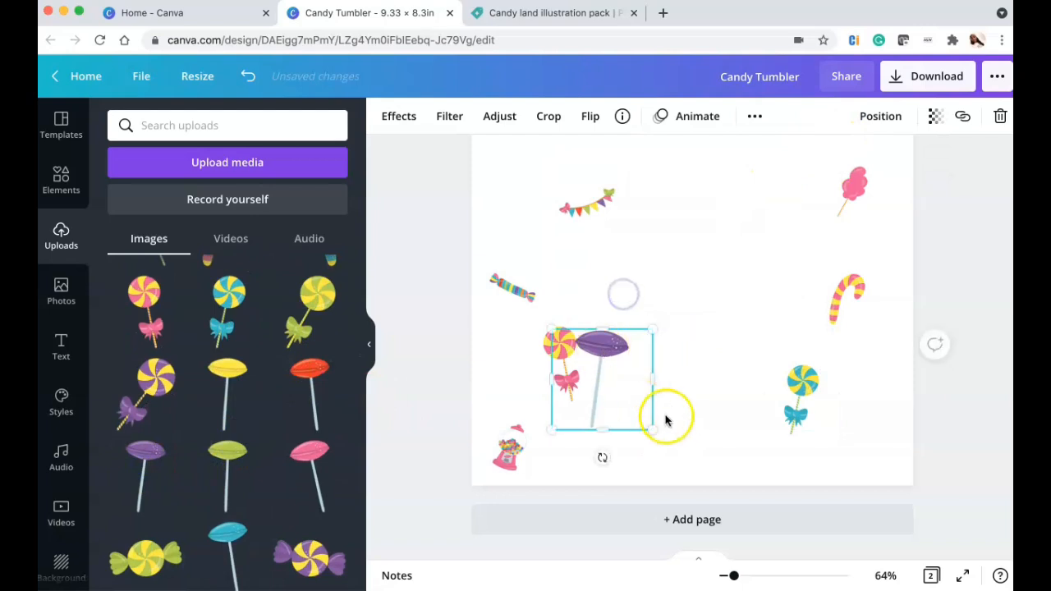
pyautogui.moveTo(651, 376); pyautogui.dragTo(624, 387)
pyautogui.moveTo(581, 420); pyautogui.dragTo(600, 429)
pyautogui.moveTo(659, 475); pyautogui.dragTo(637, 436)
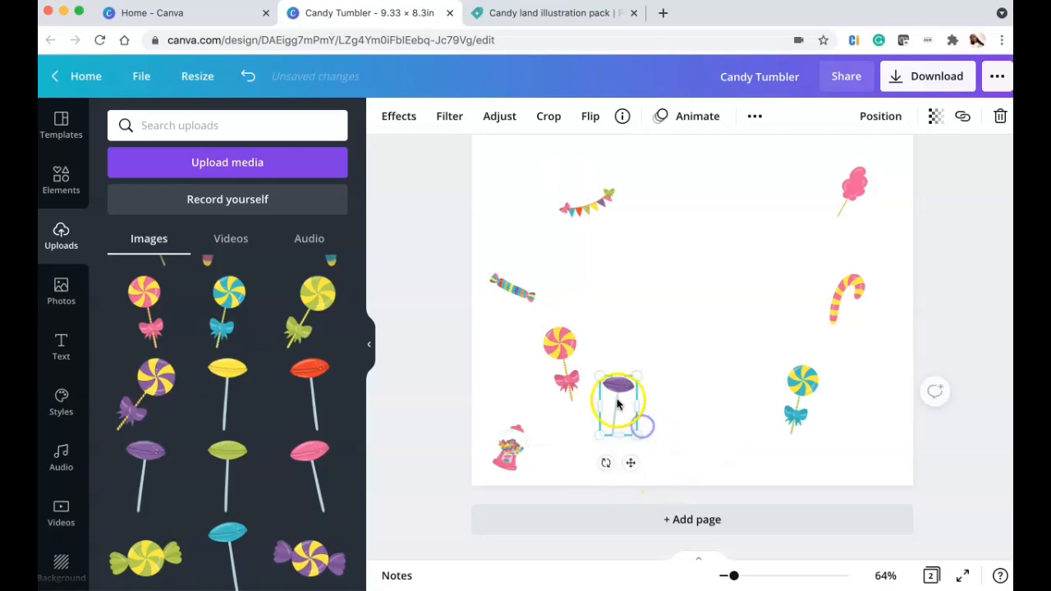
pyautogui.moveTo(619, 391); pyautogui.dragTo(619, 419)
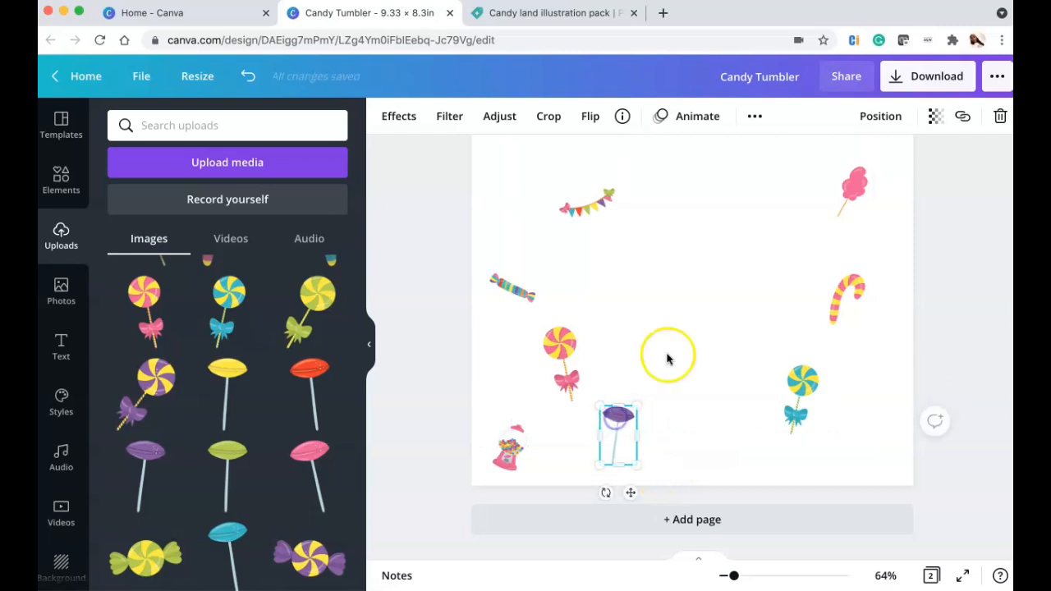
# Add the pink-and-yellow wrapped candy to page 2 at a small size in the lower-right corner.
pyautogui.scroll(-3, 283, 464)
pyautogui.click(228, 472)
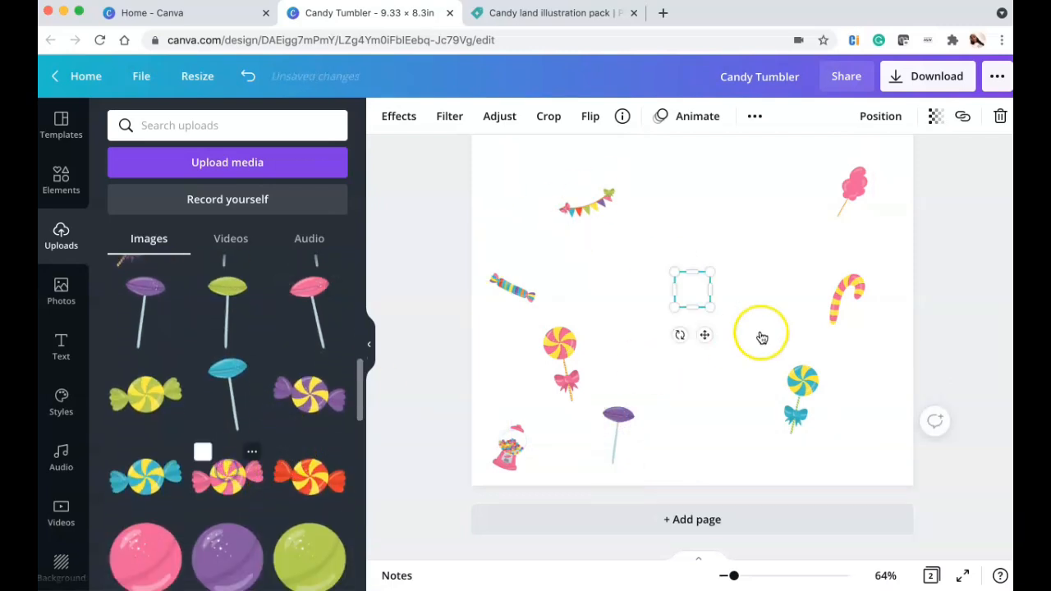
pyautogui.moveTo(760, 316); pyautogui.dragTo(851, 441)
# Add a small pink candy ball in the upper-left corner of page 2 and an orange one below the candy cane.
pyautogui.scroll(-3, 161, 438)
pyautogui.click(162, 437)
pyautogui.moveTo(698, 287); pyautogui.dragTo(509, 158)
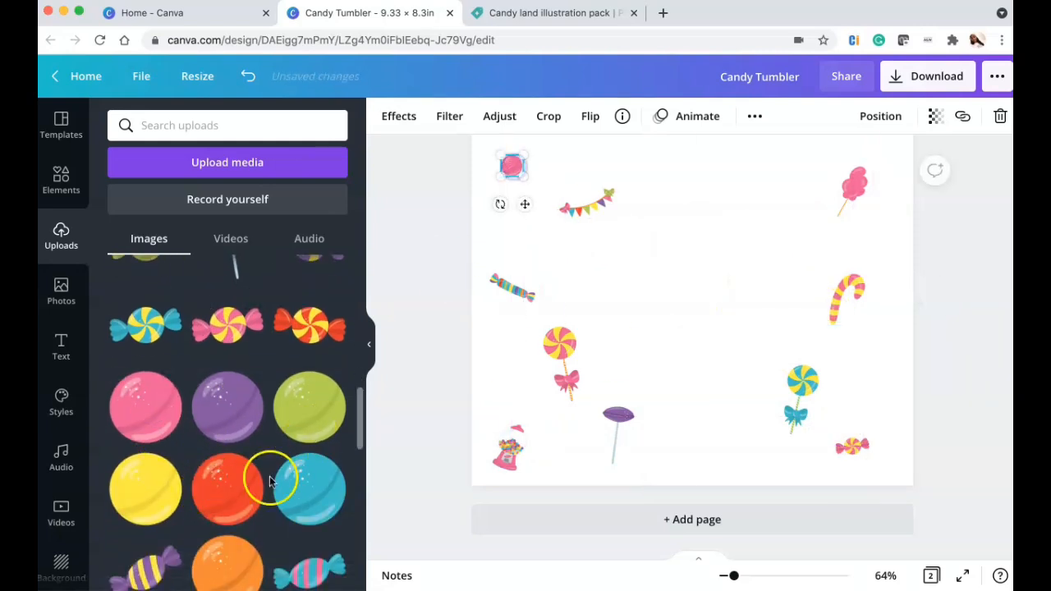
pyautogui.click(230, 560)
pyautogui.moveTo(829, 428); pyautogui.dragTo(878, 359)
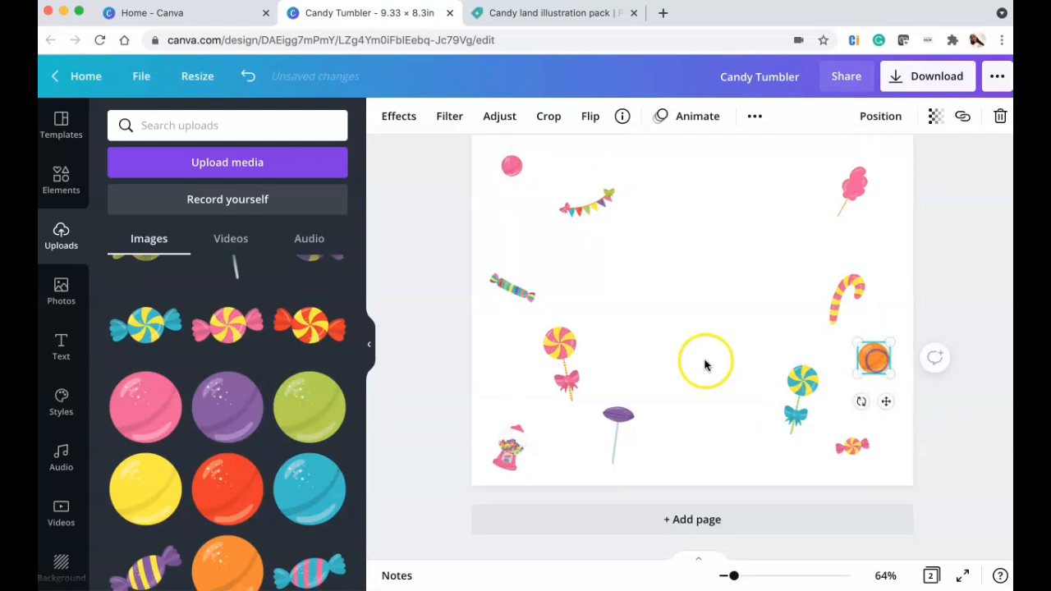
# Search the elements for "frames" and add the scalloped circle frame to the centre of page 2.
pyautogui.scroll(3, 749, 502)
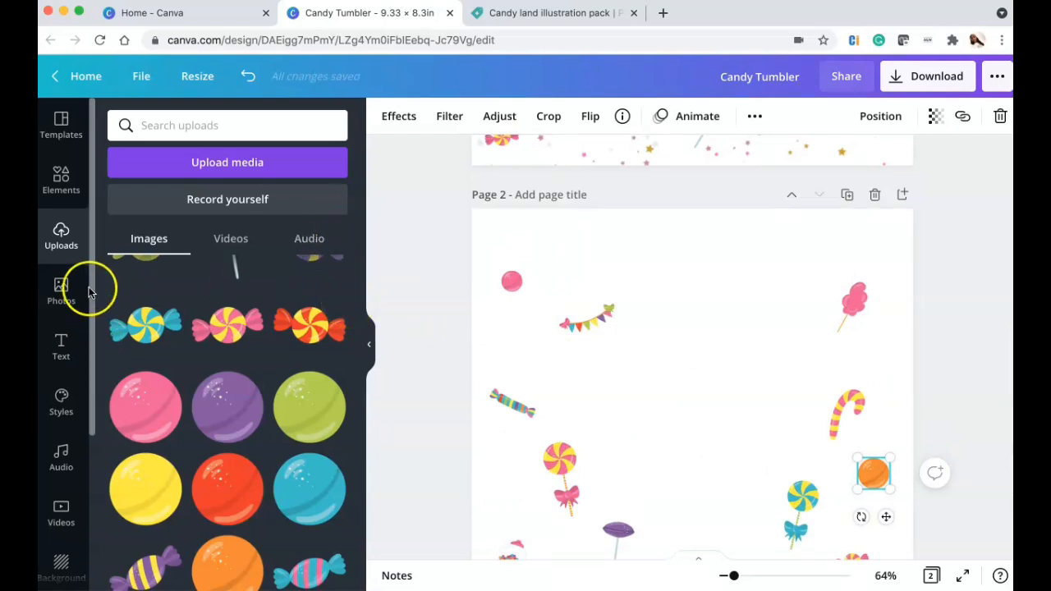
pyautogui.click(59, 180)
pyautogui.click(208, 123)
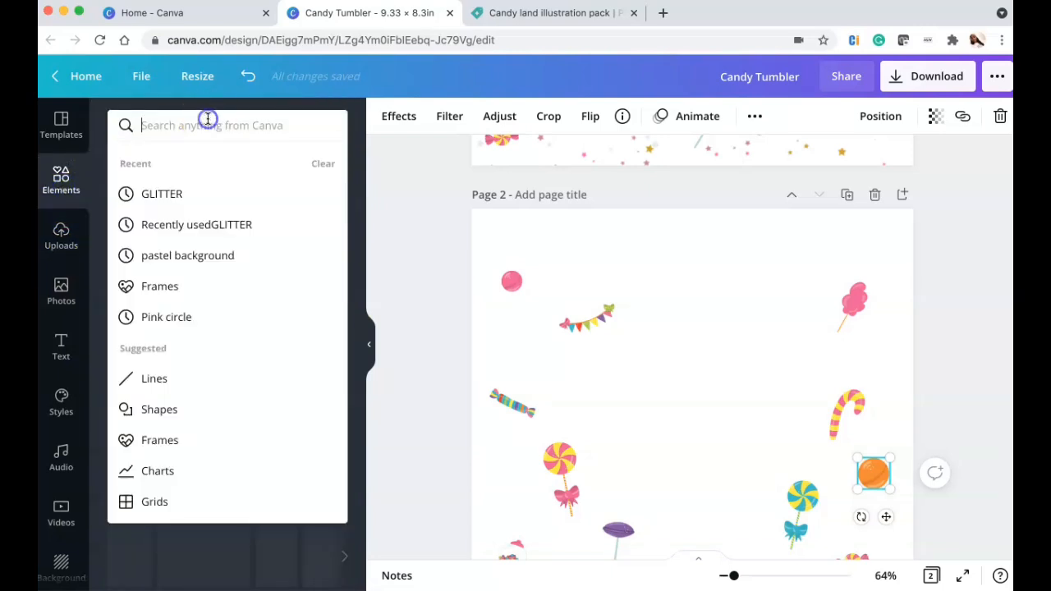
pyautogui.write('frames')
pyautogui.press('Return')
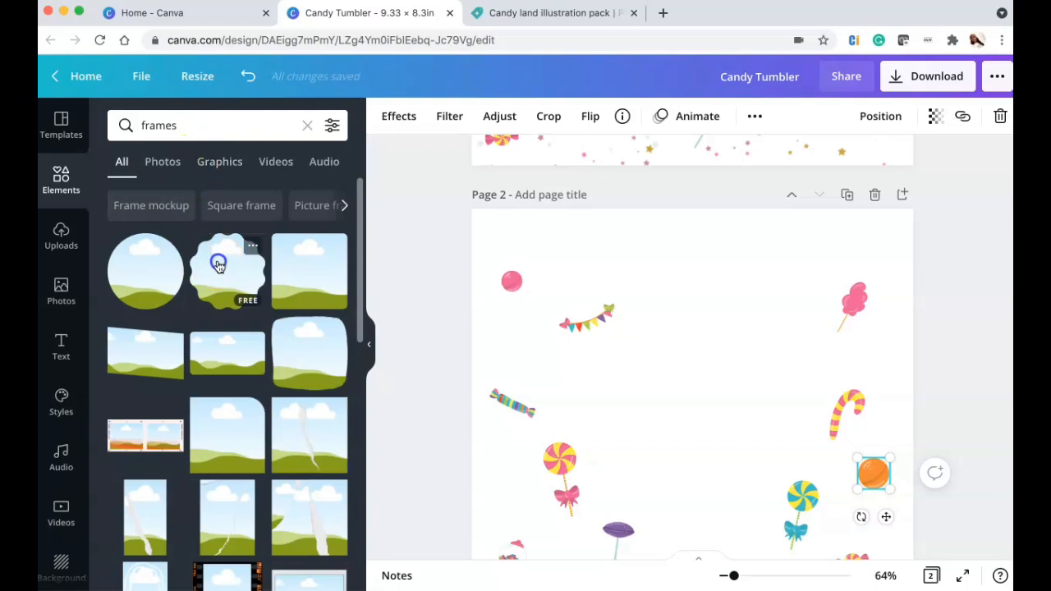
pyautogui.click(219, 265)
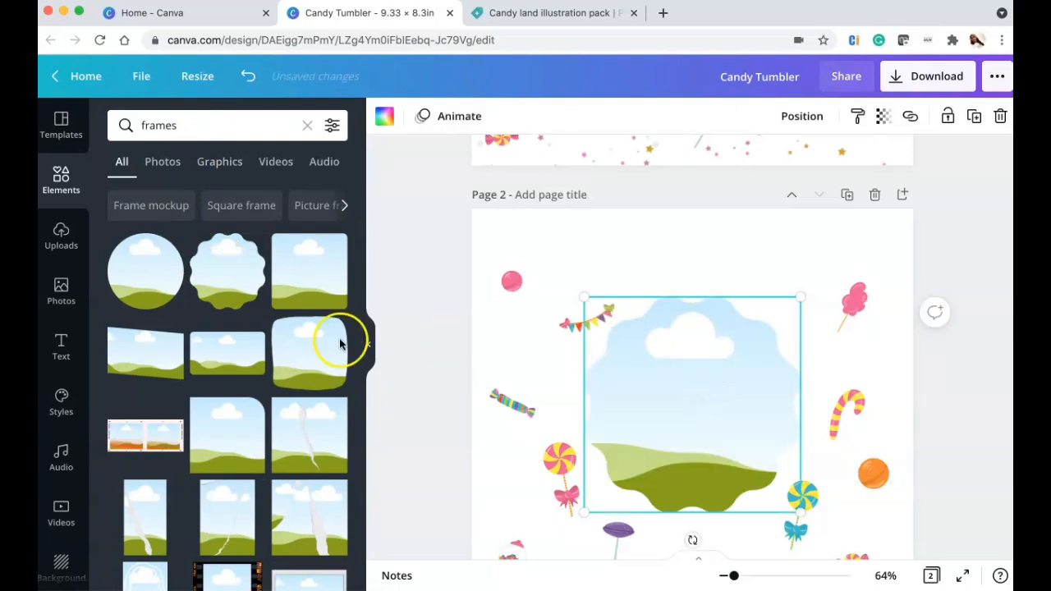
# Search the elements for "pastel background" and try to fill the scalloped frame with a pale pastel gradient.
pyautogui.click(156, 129)
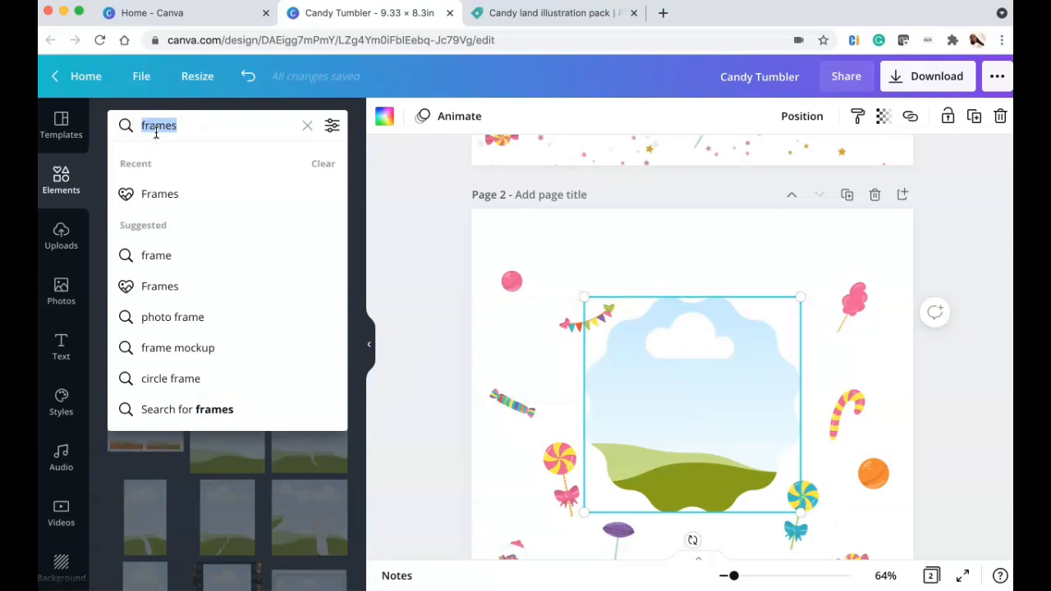
pyautogui.write('pastel')
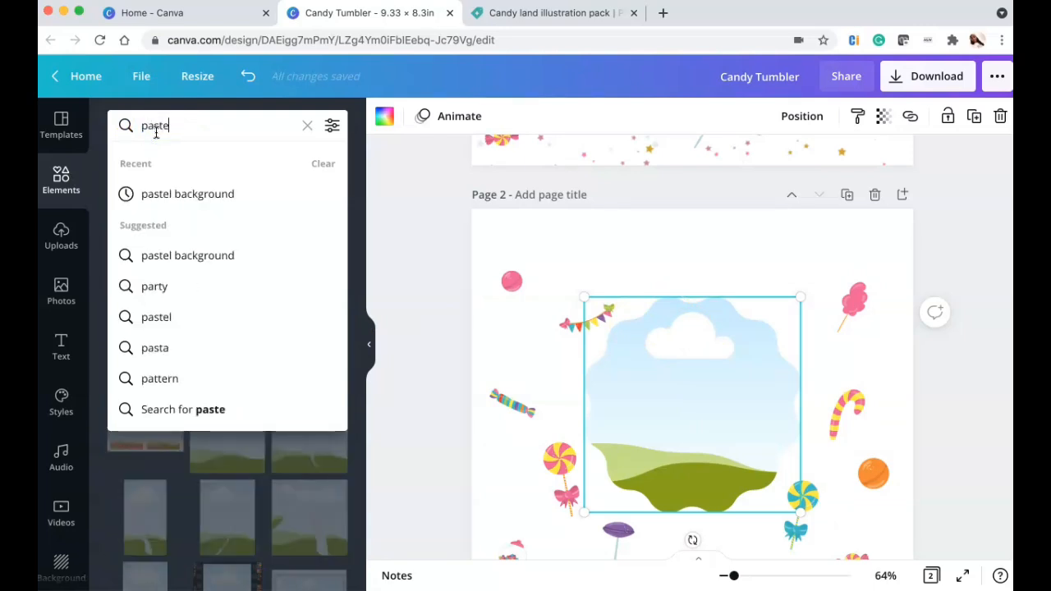
pyautogui.click(145, 192)
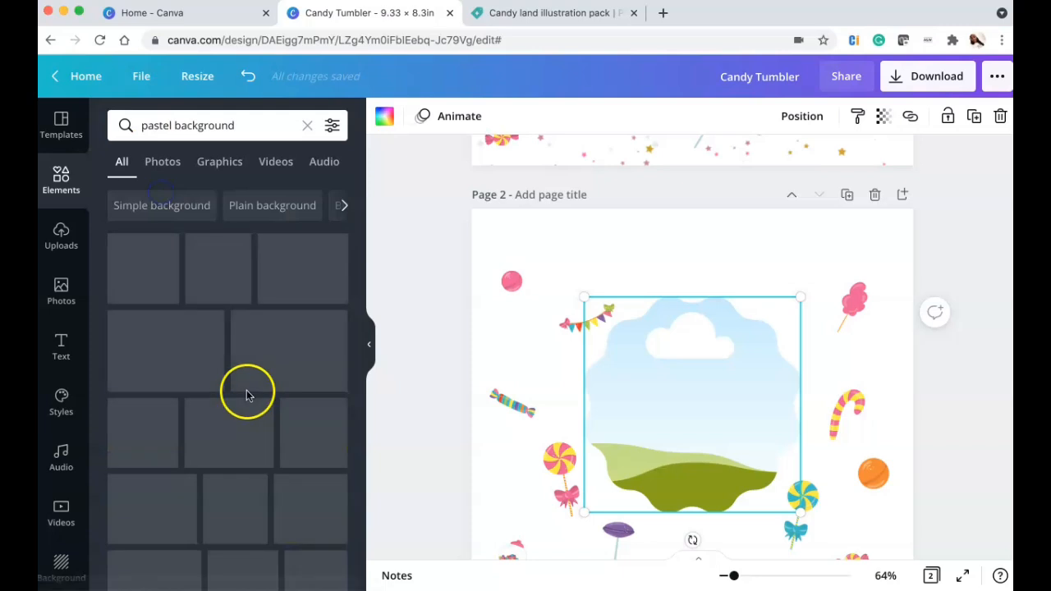
pyautogui.scroll(-4, 222, 329)
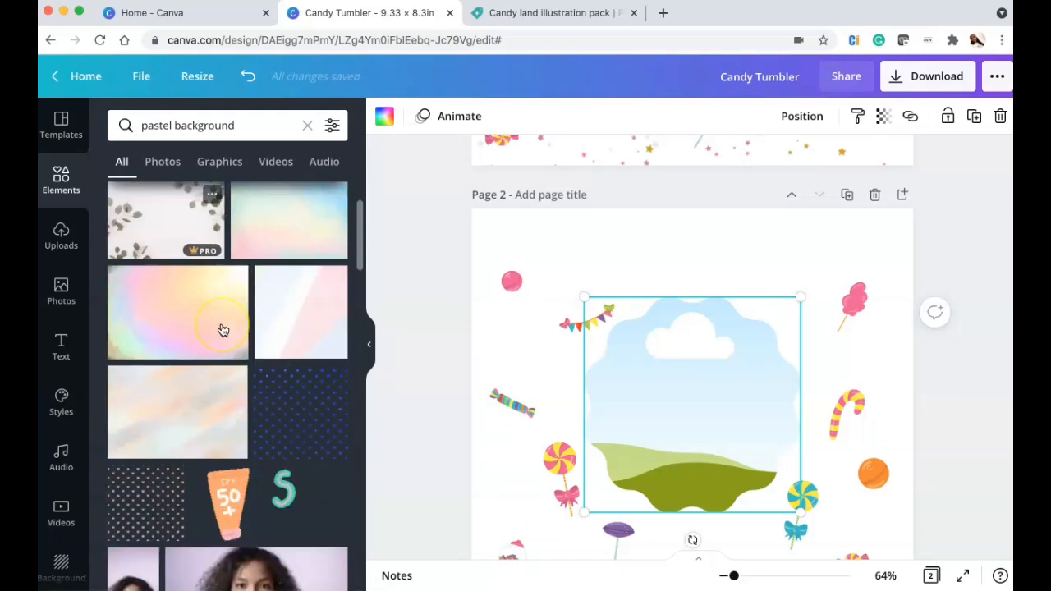
pyautogui.scroll(-5, 223, 329)
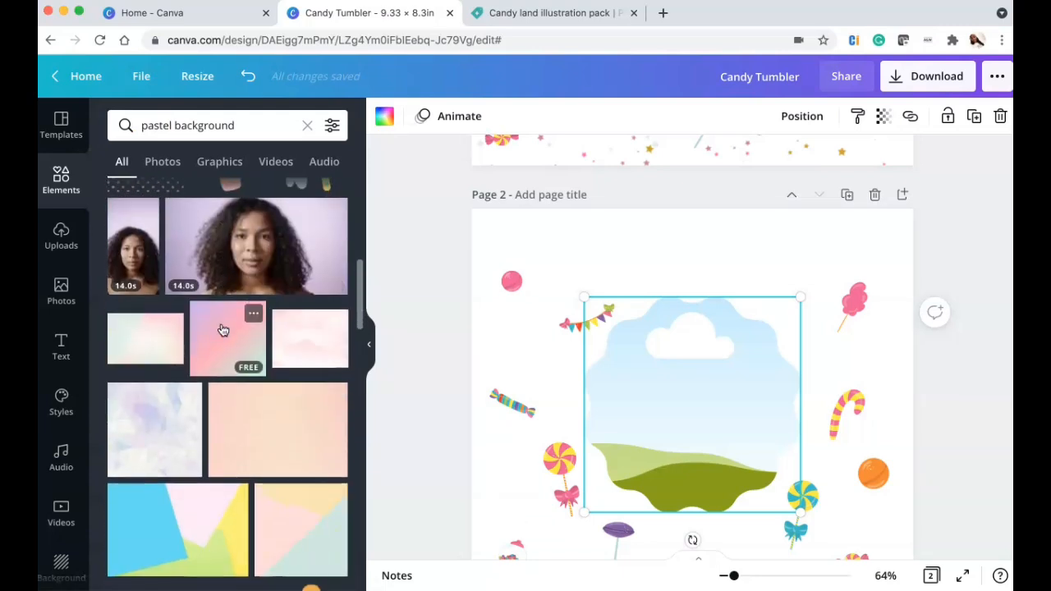
pyautogui.moveTo(164, 222); pyautogui.dragTo(680, 370)
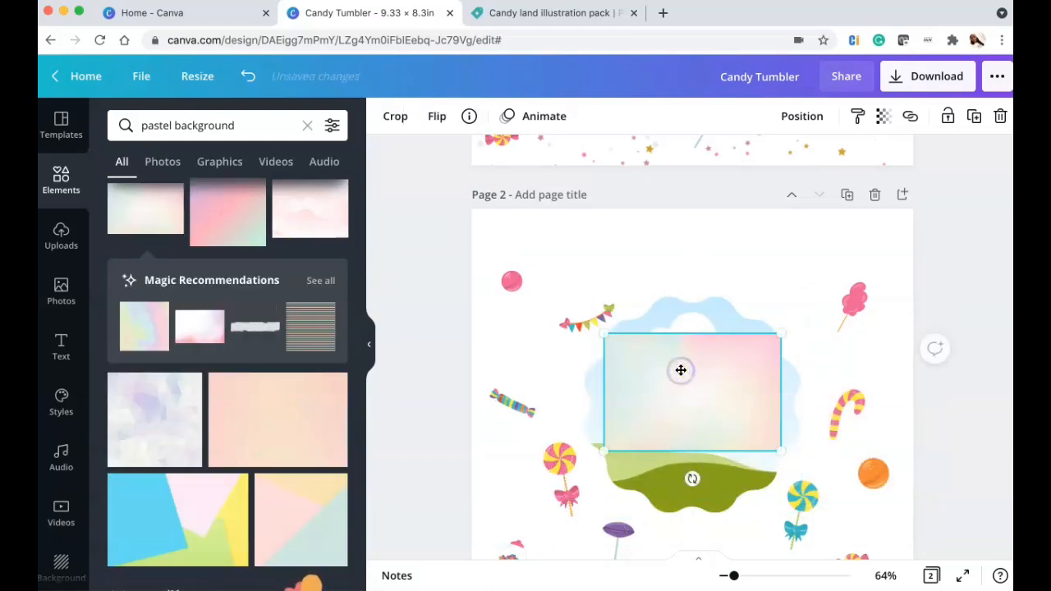
# Delete the loose gradient and fill the scalloped frame with the pink-and-lilac watercolour background from the recently used elements.
pyautogui.scroll(-10, 293, 337)
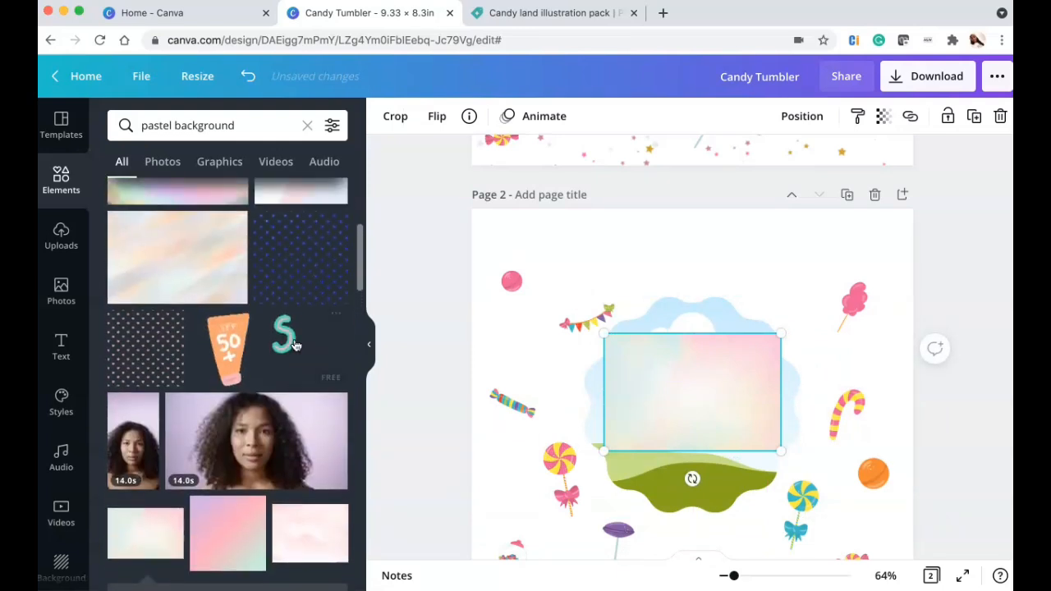
pyautogui.scroll(3, 297, 345)
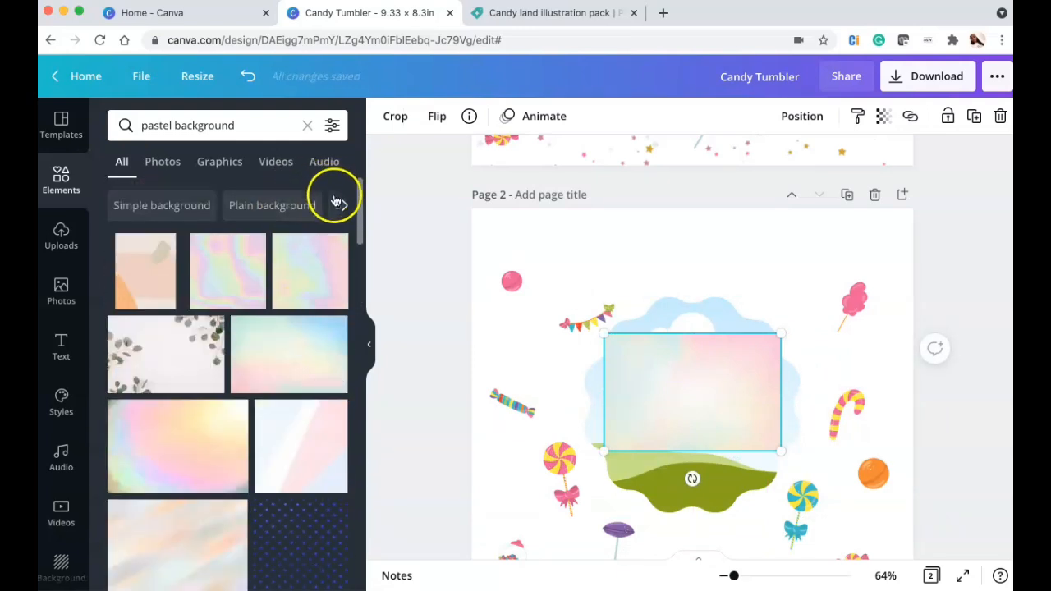
pyautogui.click(307, 125)
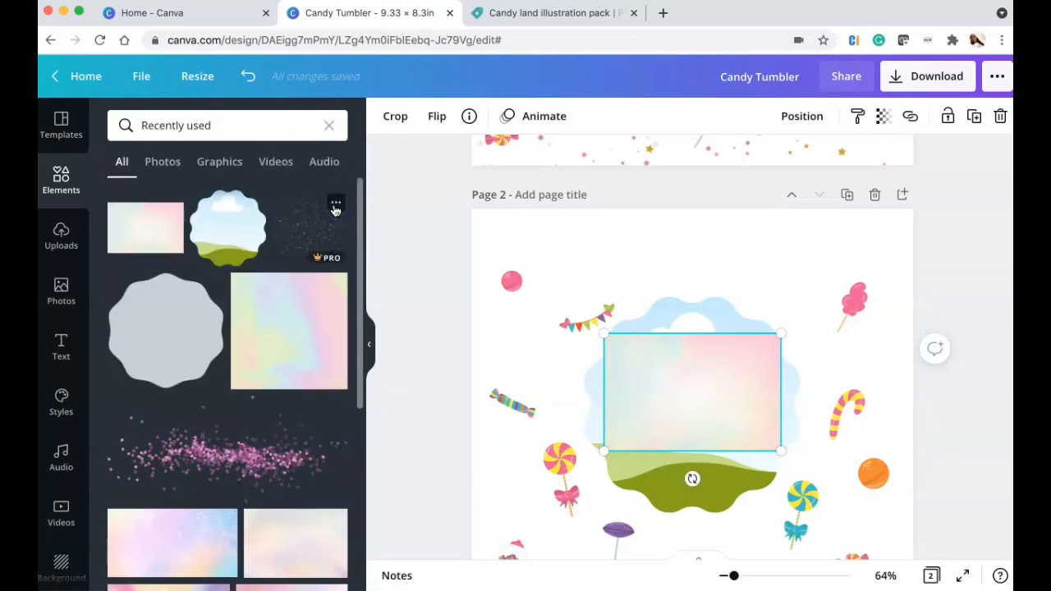
pyautogui.press('Delete')
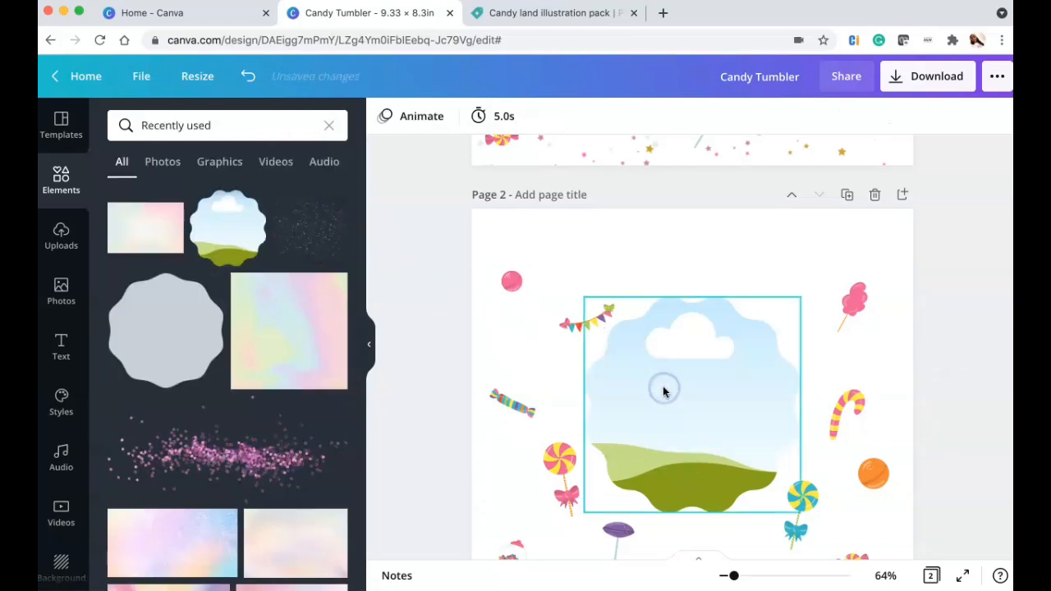
pyautogui.scroll(-5, 207, 376)
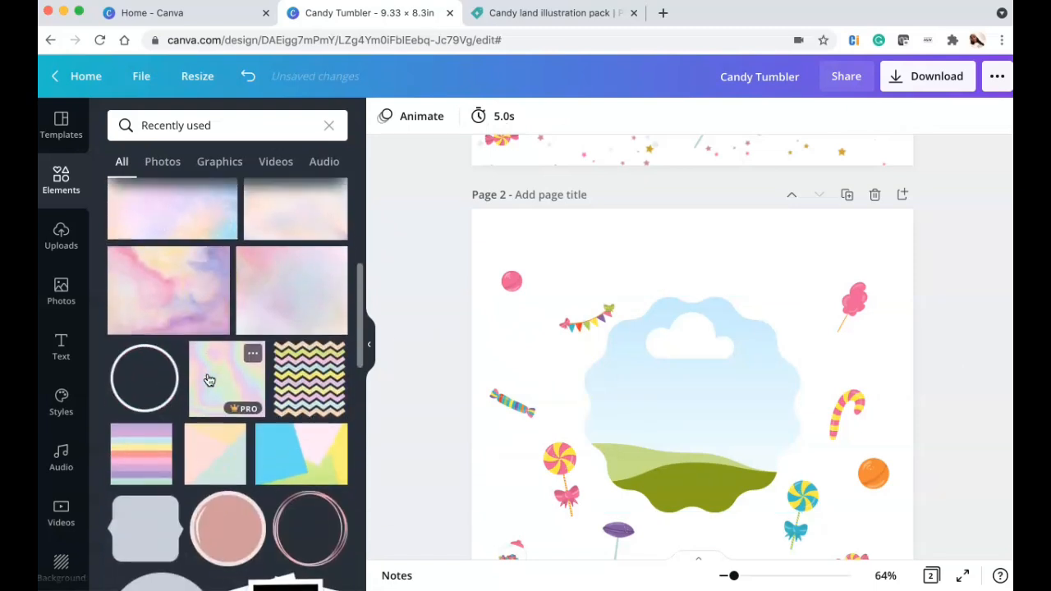
pyautogui.moveTo(277, 300); pyautogui.dragTo(657, 345)
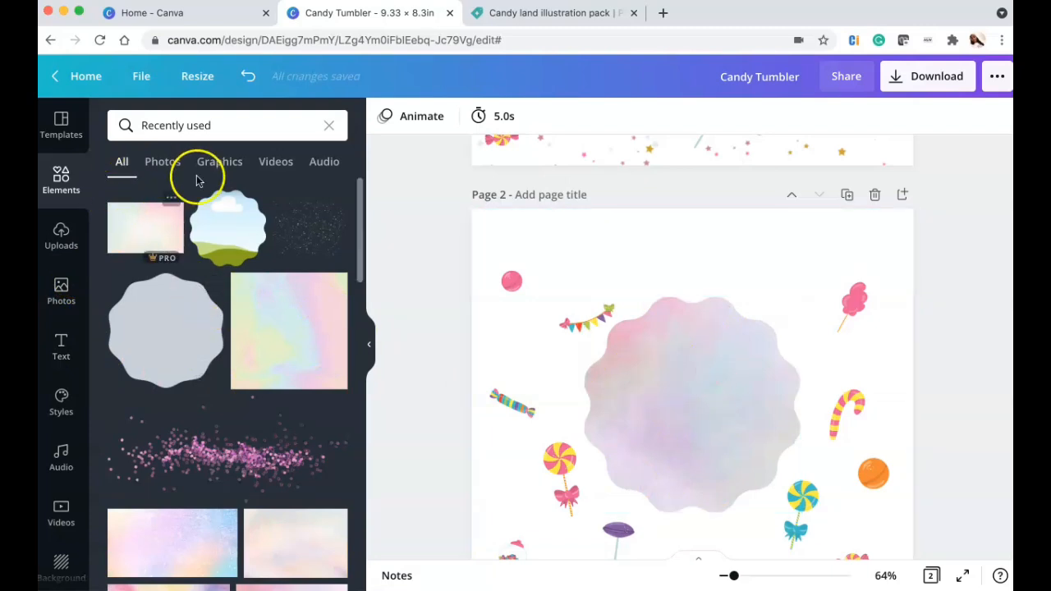
# Shrink the watercolour-filled scalloped frame to about half its size and centre it among the candies on page 2.
pyautogui.click(687, 376)
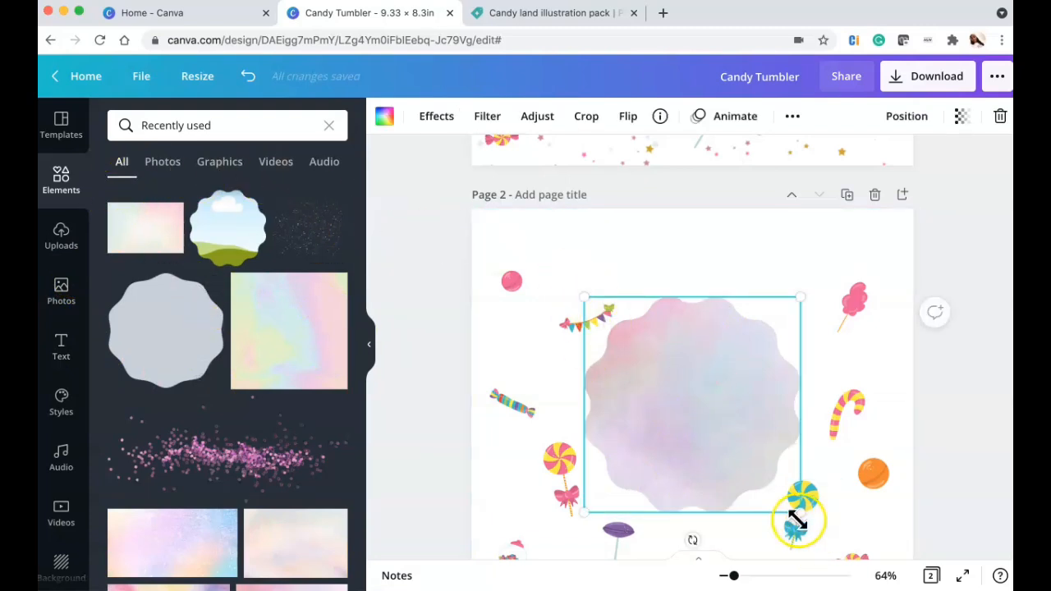
pyautogui.moveTo(788, 503); pyautogui.dragTo(709, 400)
pyautogui.moveTo(648, 352); pyautogui.dragTo(696, 411)
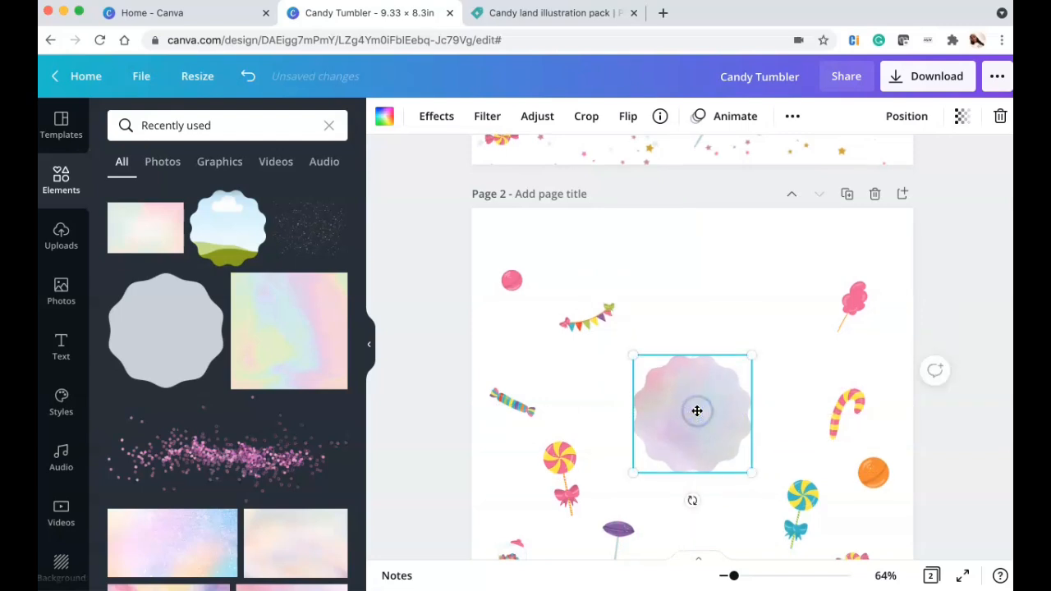
pyautogui.scroll(-2, 697, 410)
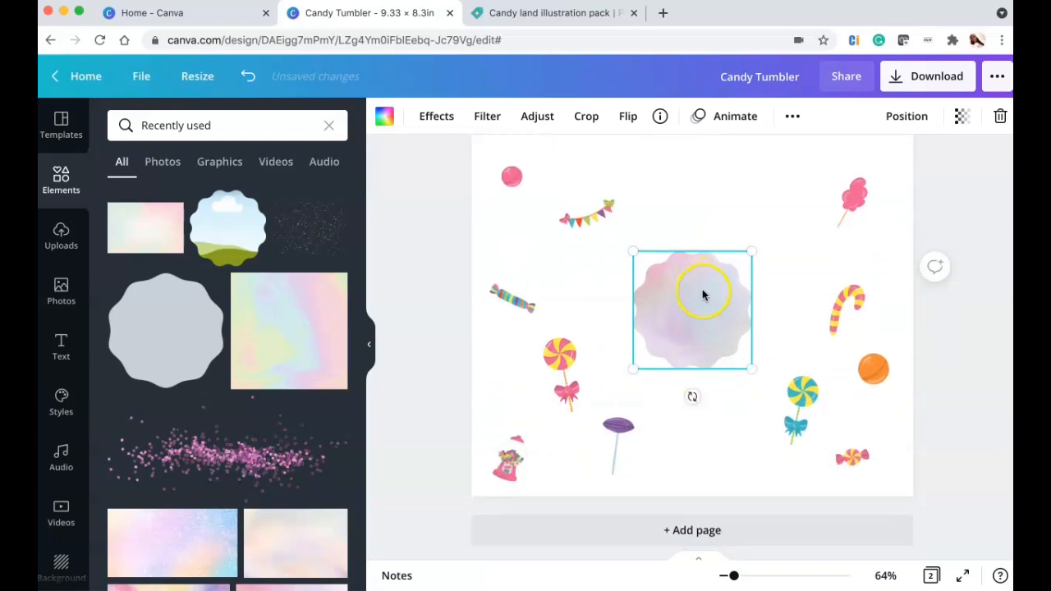
# Add a second, large scalloped frame over the centre of page 2 and colour it the gumball machine's purple.
pyautogui.moveTo(242, 215); pyautogui.dragTo(629, 228)
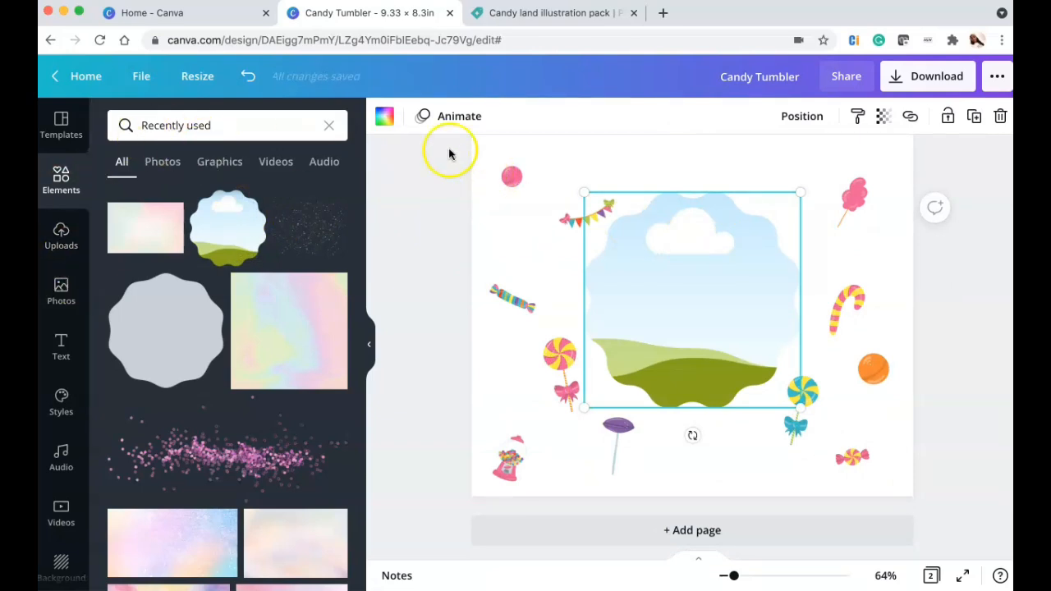
pyautogui.click(385, 118)
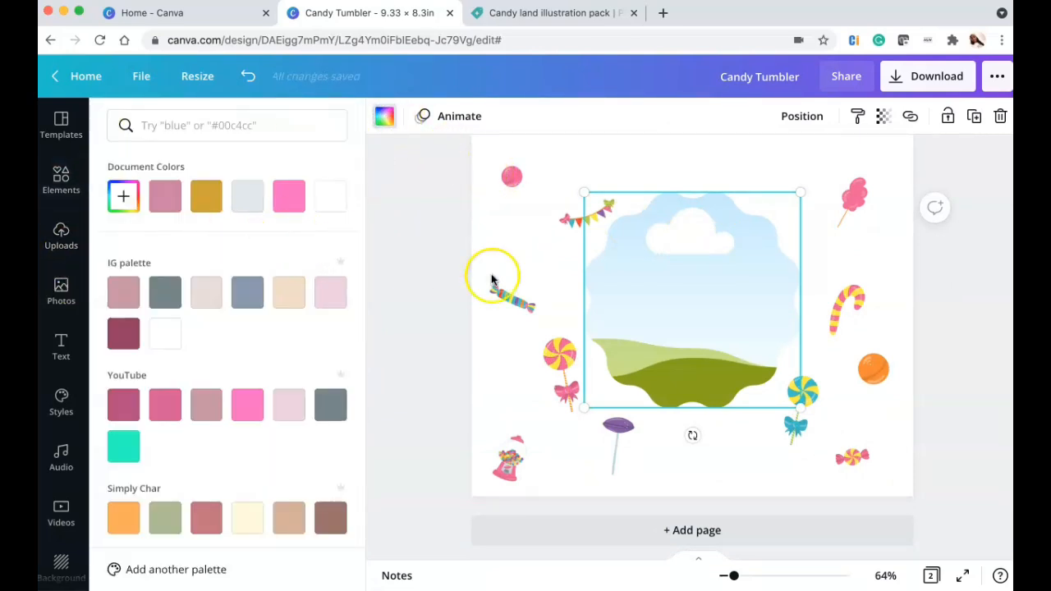
pyautogui.scroll(3, 493, 283)
pyautogui.scroll(-5, 493, 281)
pyautogui.scroll(-6, 270, 352)
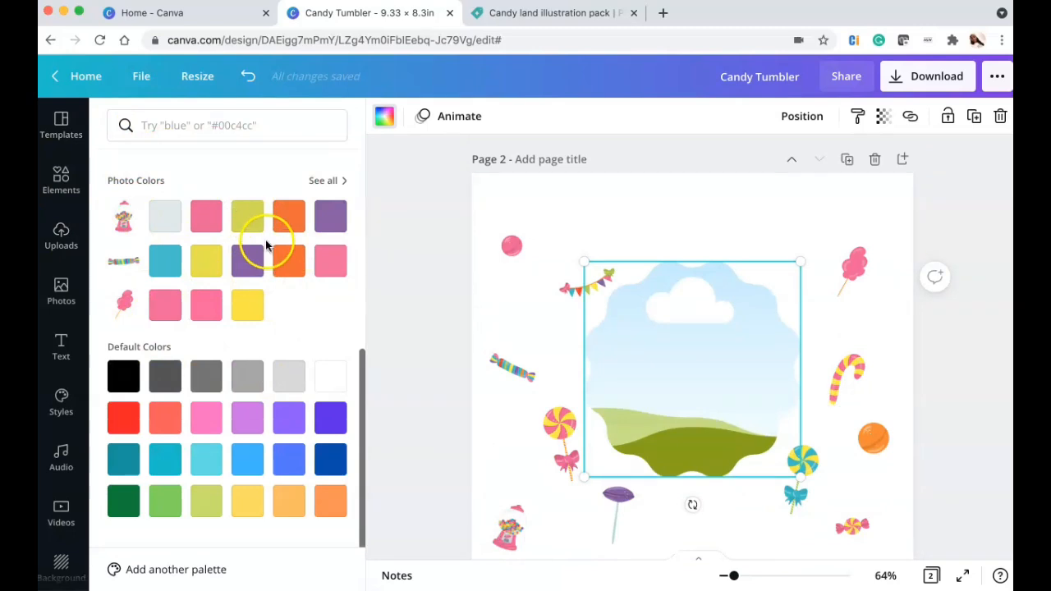
pyautogui.click(334, 218)
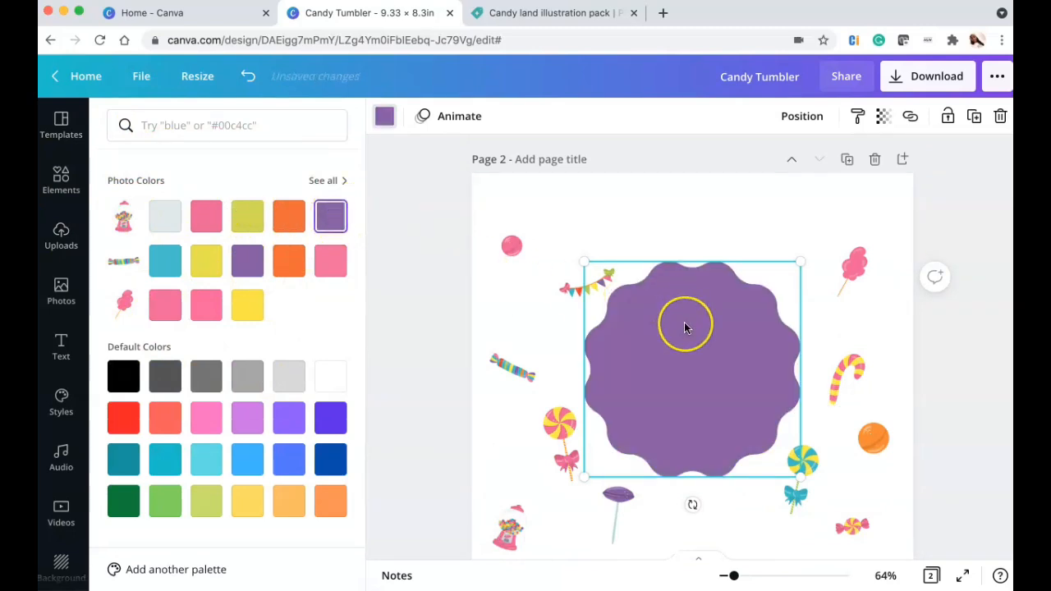
# Duplicate the purple scalloped shape, colour the copy white, and shrink and centre it to leave an even purple border.
pyautogui.click(974, 118)
pyautogui.moveTo(692, 358); pyautogui.dragTo(687, 351)
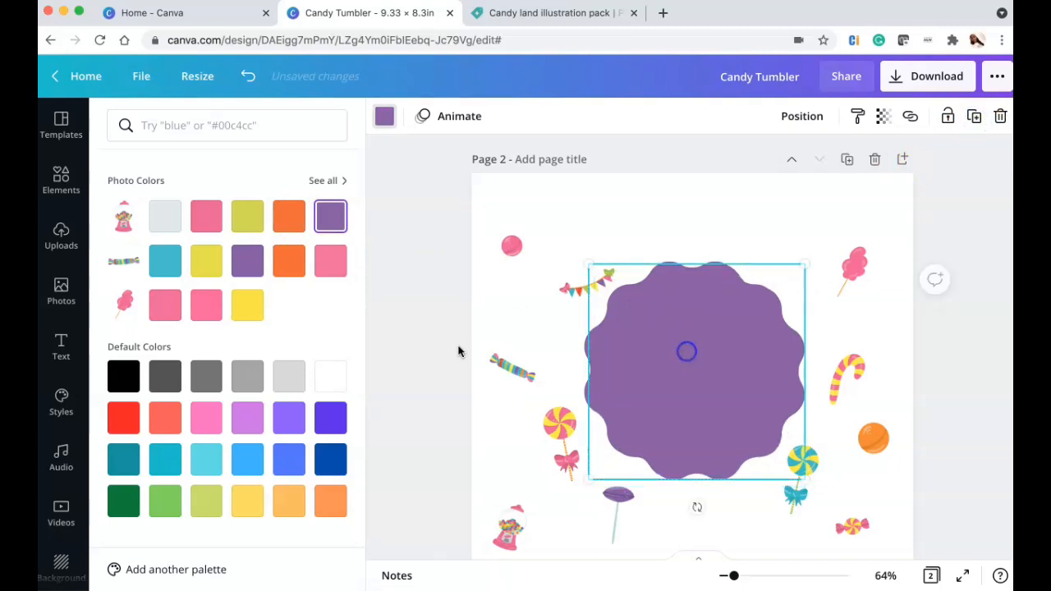
pyautogui.click(325, 382)
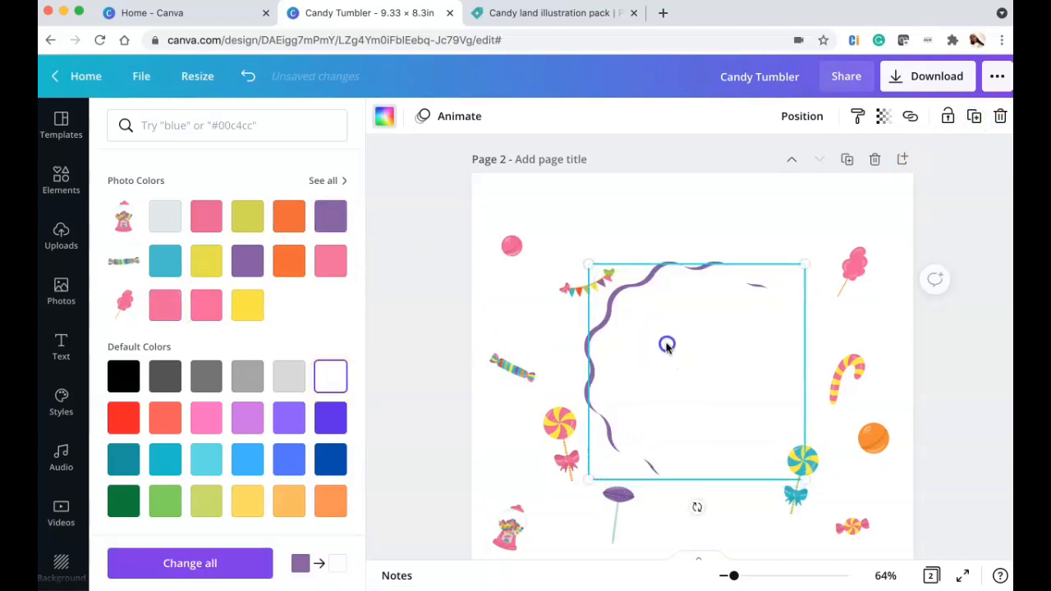
pyautogui.moveTo(797, 477); pyautogui.dragTo(769, 441)
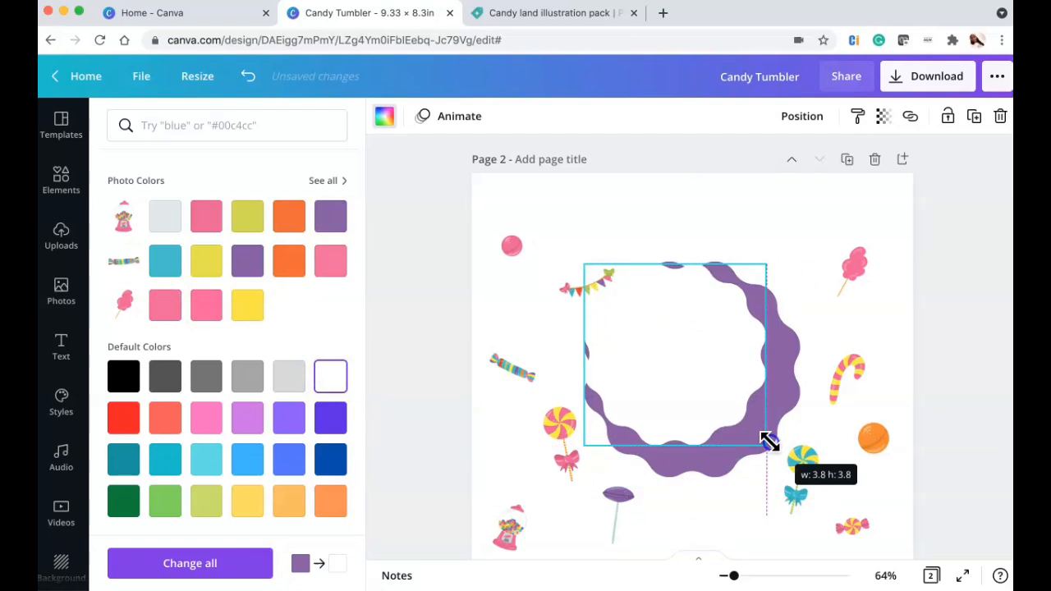
pyautogui.moveTo(711, 352); pyautogui.dragTo(726, 356)
pyautogui.moveTo(786, 458); pyautogui.dragTo(793, 465)
pyautogui.moveTo(720, 356); pyautogui.dragTo(716, 355)
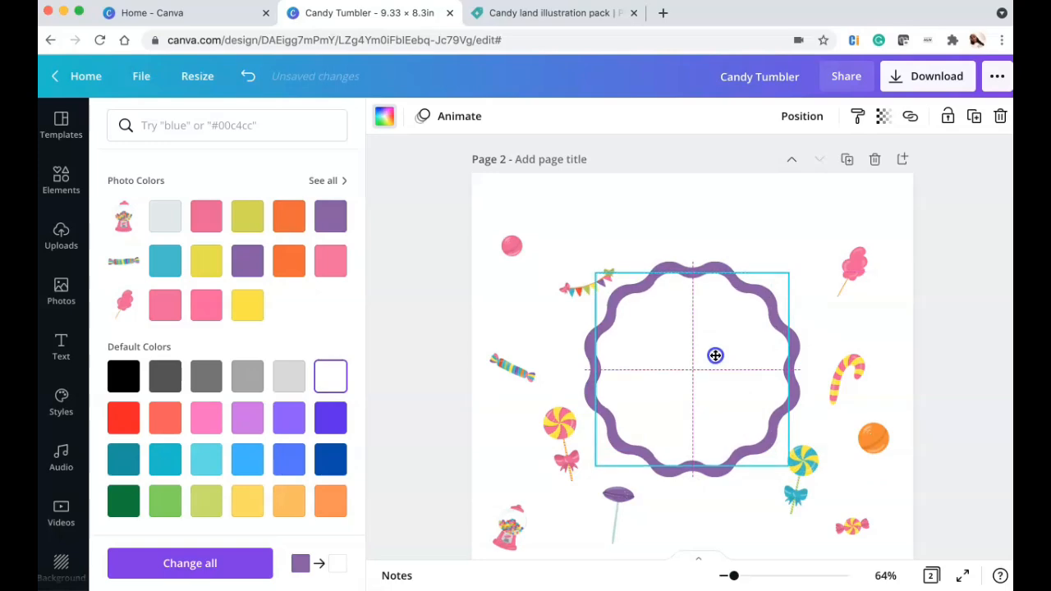
# Check the ring colours of the page 1 design and recolour the white scalloped shape on page 2 yellow.
pyautogui.scroll(5, 693, 286)
pyautogui.scroll(-5, 694, 289)
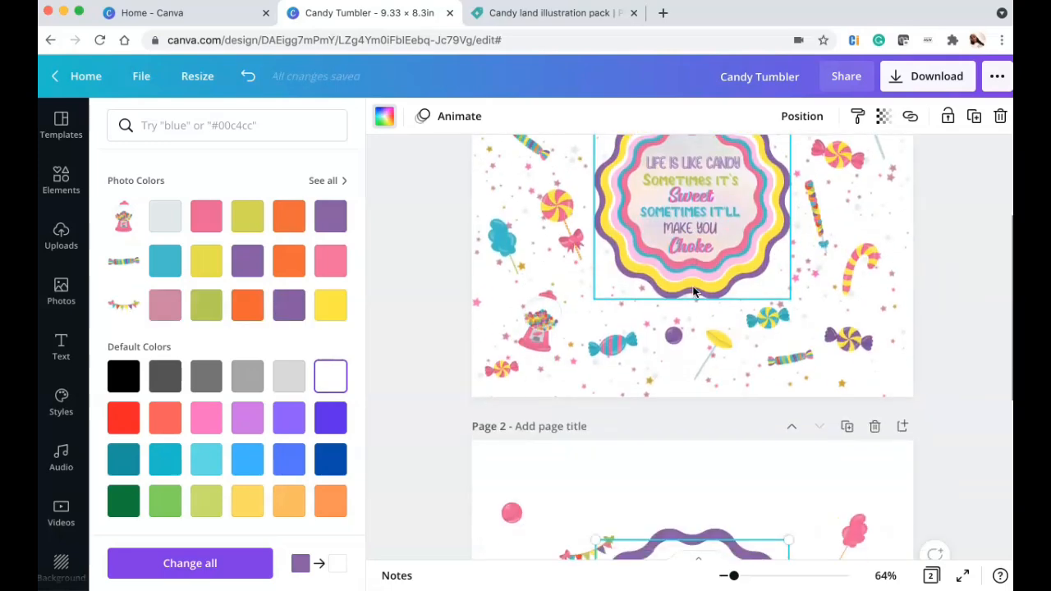
pyautogui.click(698, 400)
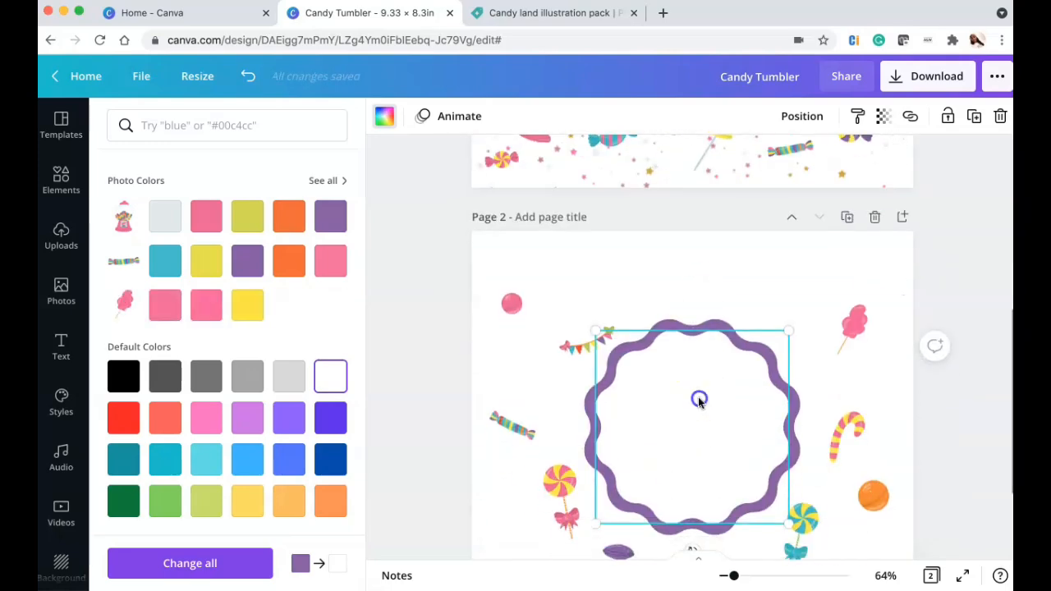
pyautogui.click(247, 304)
# Duplicate the yellow scalloped shape, shrink the copy, colour it white and centre it to leave a yellow ring.
pyautogui.click(973, 115)
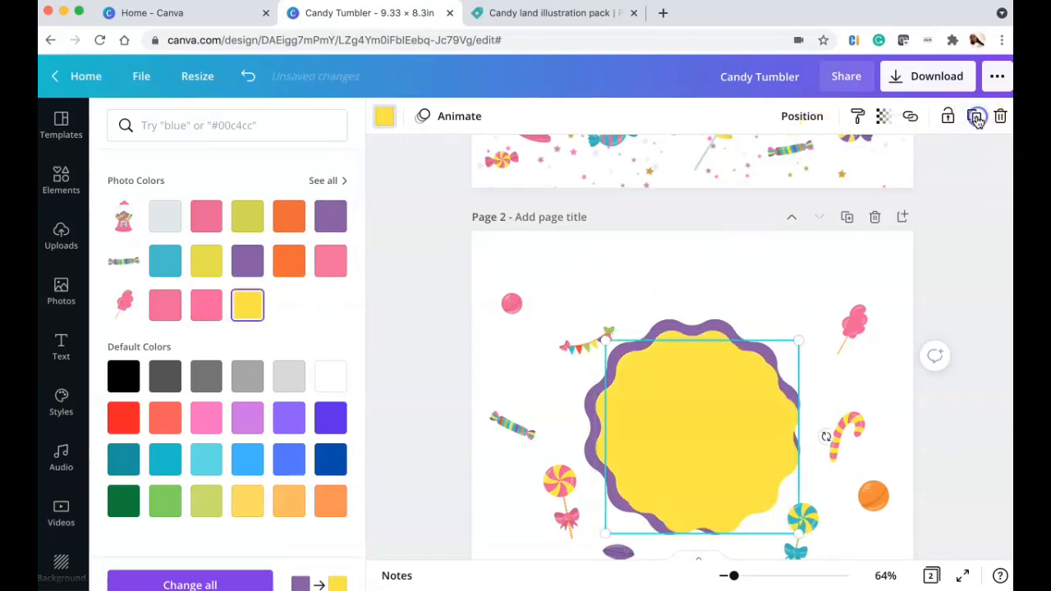
pyautogui.moveTo(797, 534); pyautogui.dragTo(775, 516)
pyautogui.moveTo(700, 409); pyautogui.dragTo(705, 412)
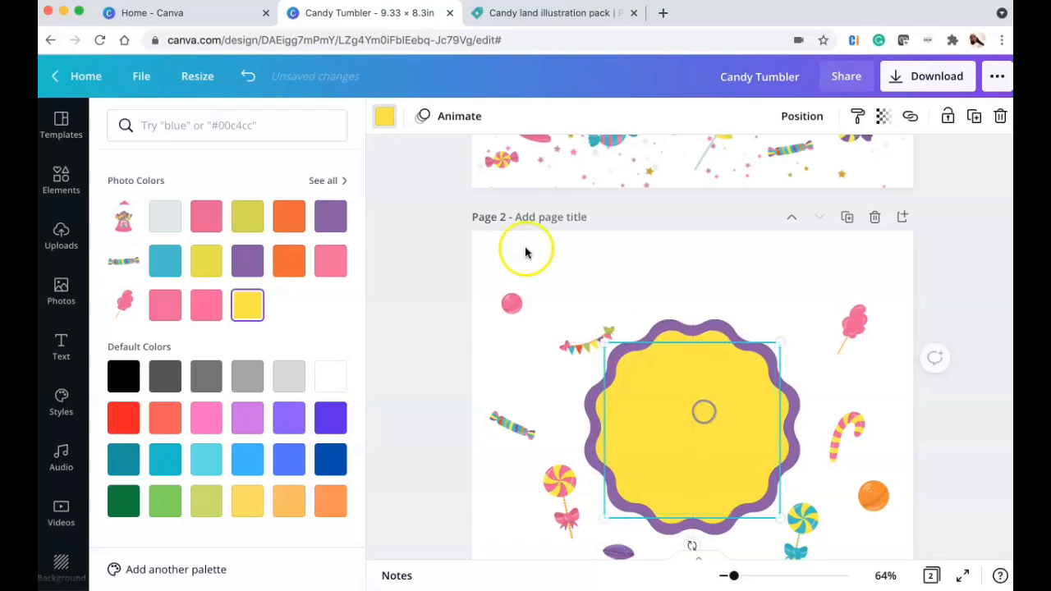
pyautogui.click(387, 117)
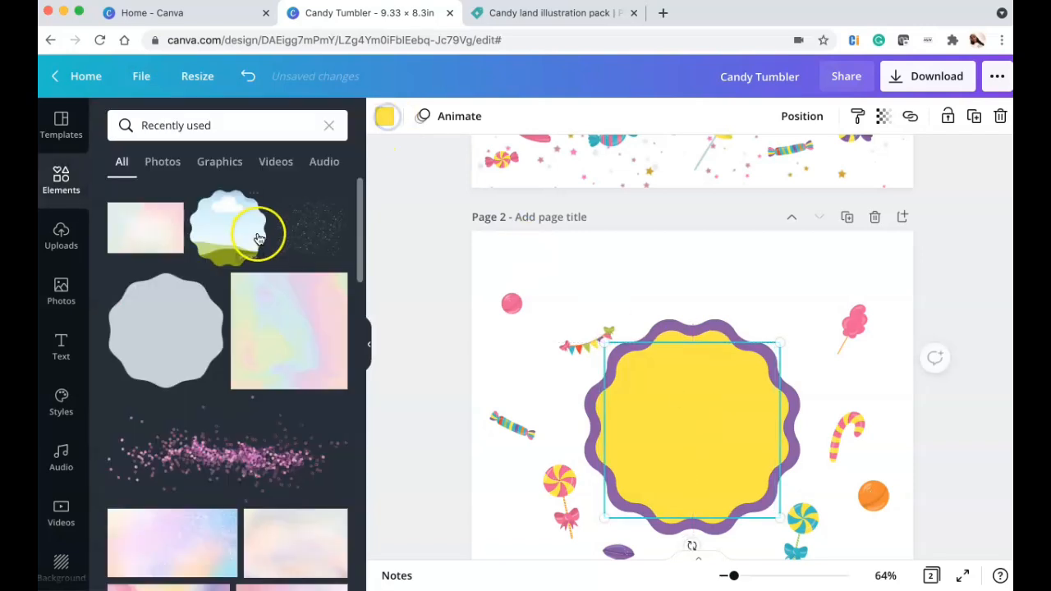
pyautogui.click(384, 117)
pyautogui.click(165, 238)
pyautogui.moveTo(716, 369); pyautogui.dragTo(718, 376)
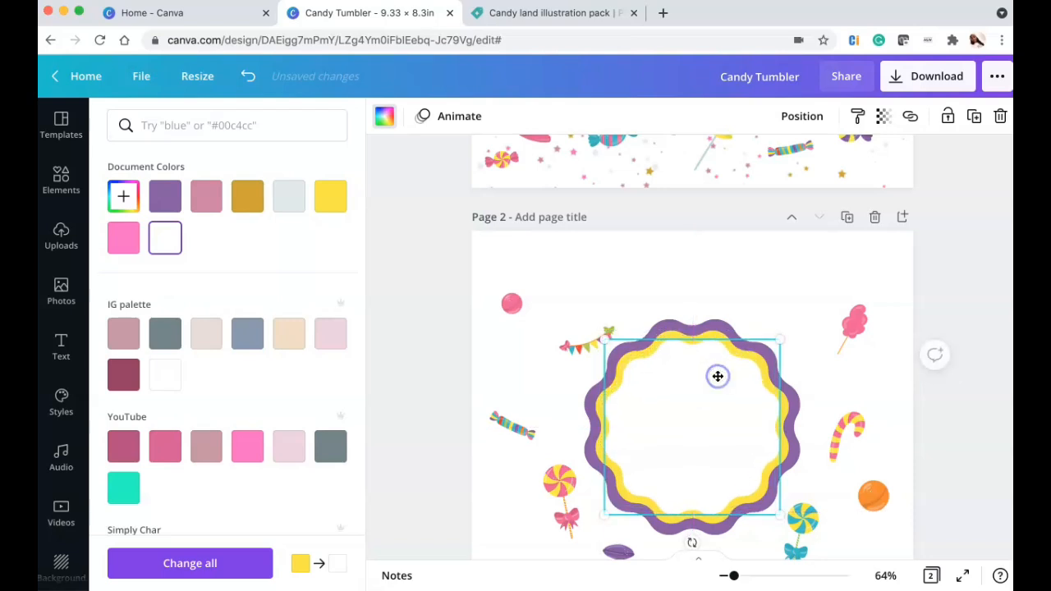
# Check the page 1 ring colours, duplicate the white scalloped shape on page 2 and give the copy a custom light pink.
pyautogui.scroll(5, 718, 376)
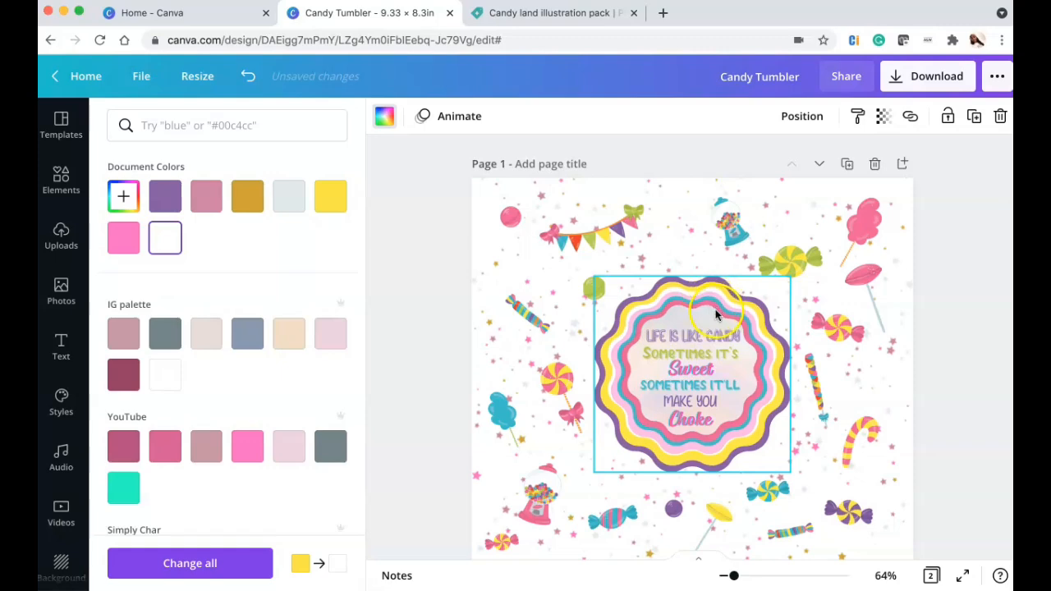
pyautogui.scroll(-5, 707, 336)
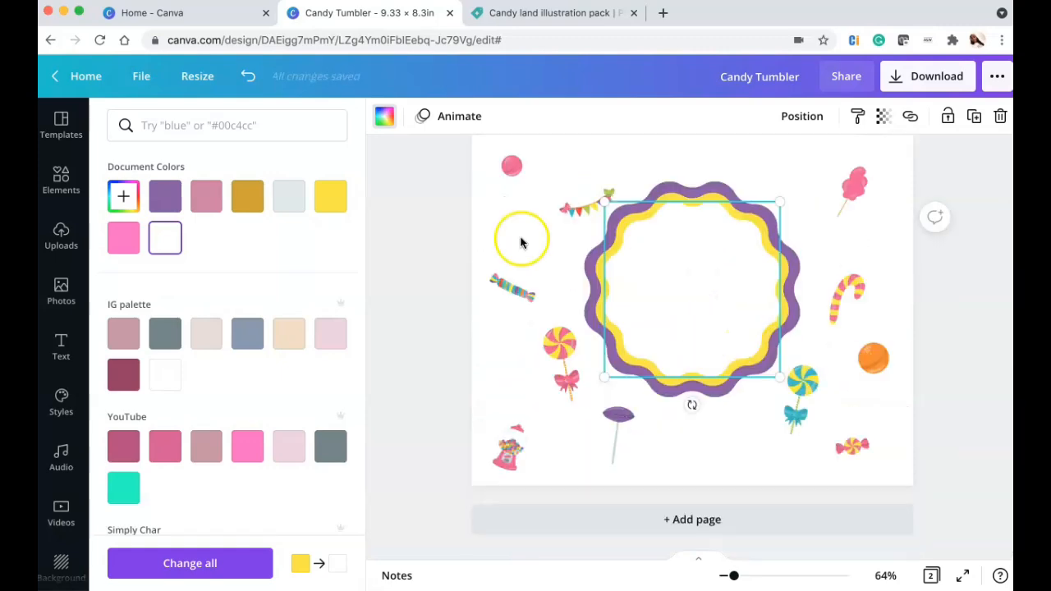
pyautogui.click(974, 120)
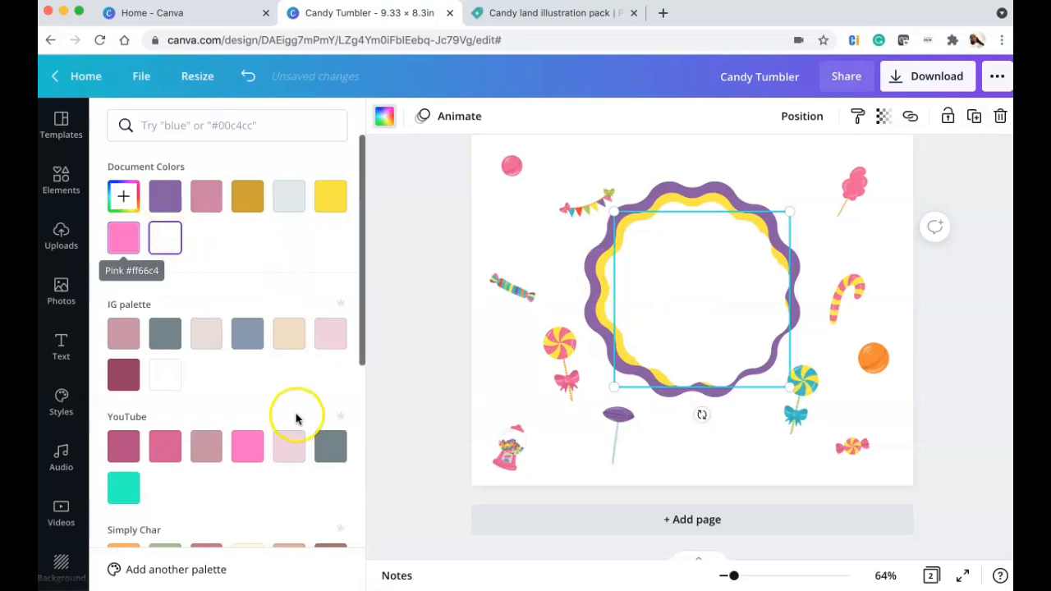
pyautogui.scroll(-4, 293, 407)
pyautogui.scroll(-2, 297, 419)
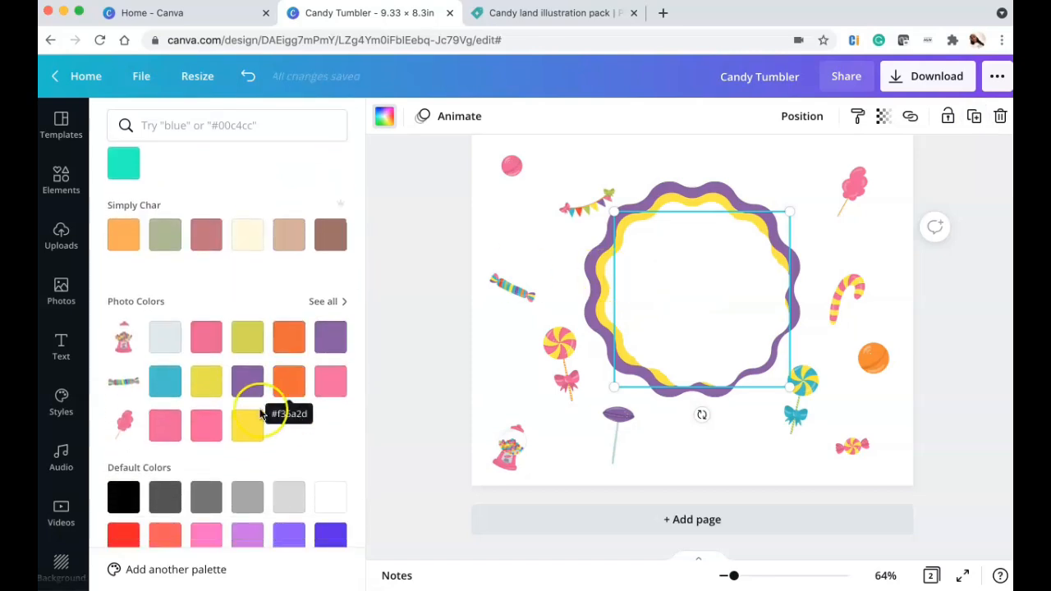
pyautogui.scroll(-3, 202, 427)
pyautogui.click(203, 428)
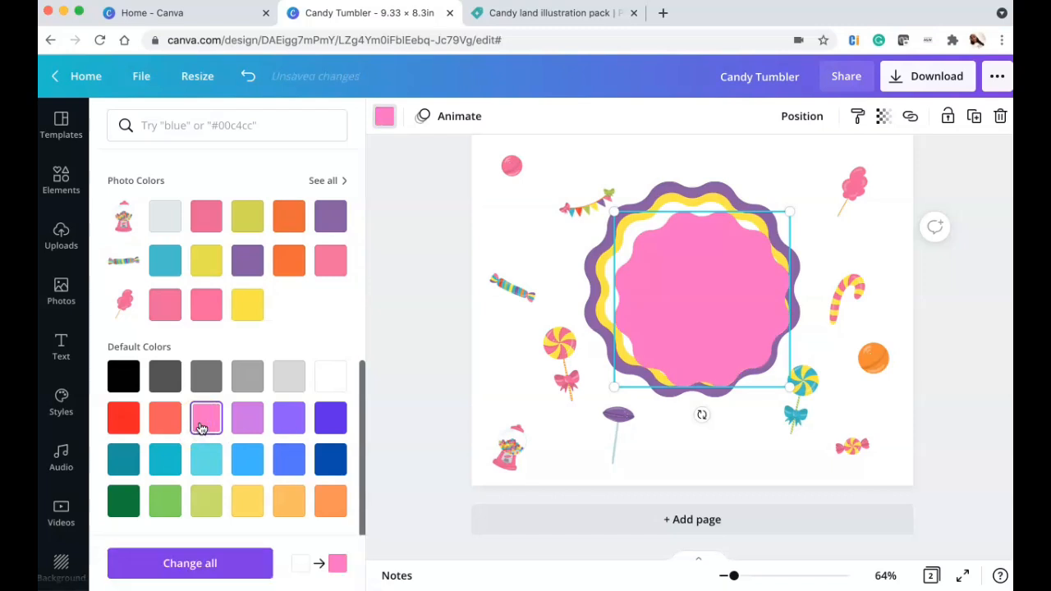
pyautogui.scroll(7, 305, 297)
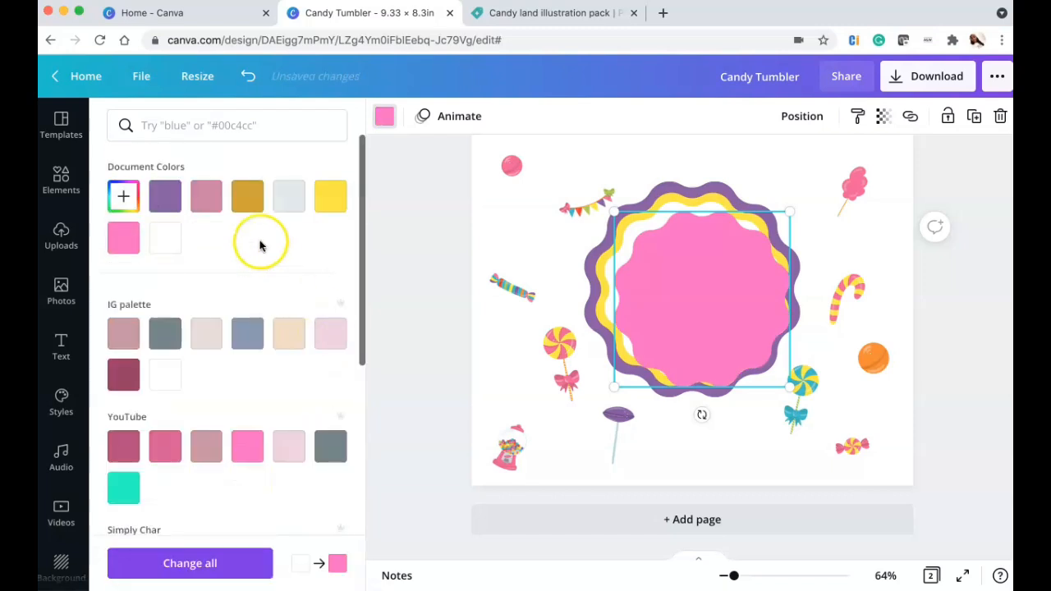
pyautogui.click(125, 201)
pyautogui.moveTo(243, 236); pyautogui.dragTo(185, 240)
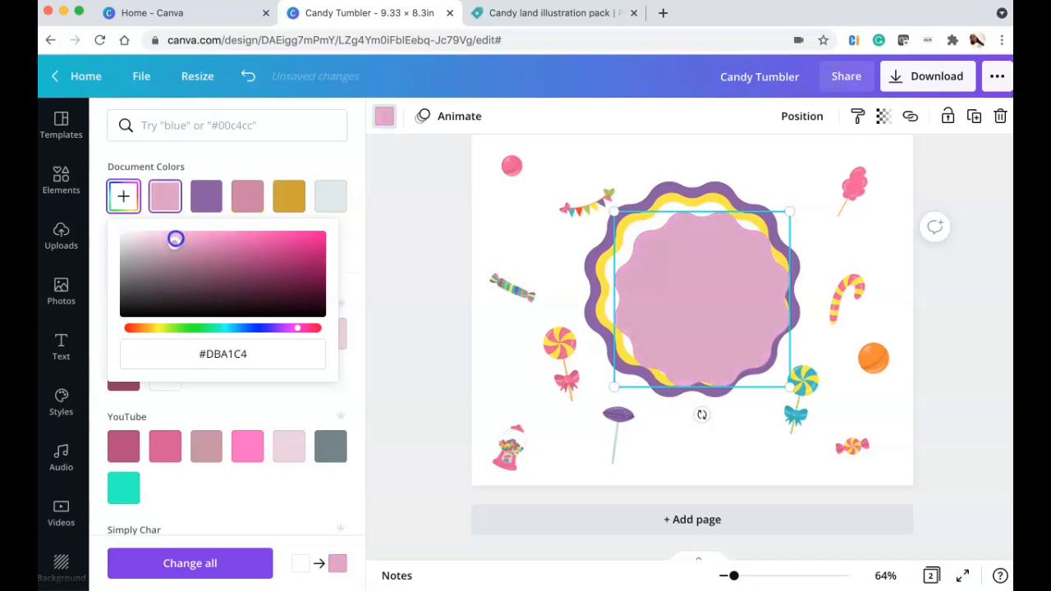
pyautogui.moveTo(174, 239); pyautogui.dragTo(179, 234)
# Shrink the light pink scalloped shape slightly and centre it so an even white ring surrounds it.
pyautogui.click(699, 285)
pyautogui.moveTo(730, 291); pyautogui.dragTo(725, 285)
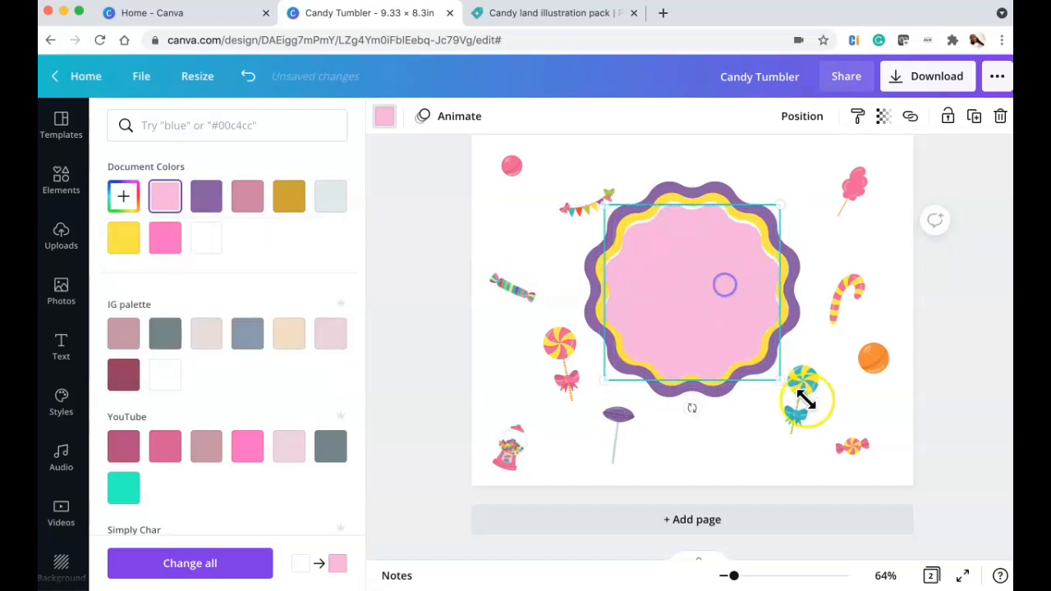
pyautogui.moveTo(779, 378); pyautogui.dragTo(769, 372)
pyautogui.click(733, 323)
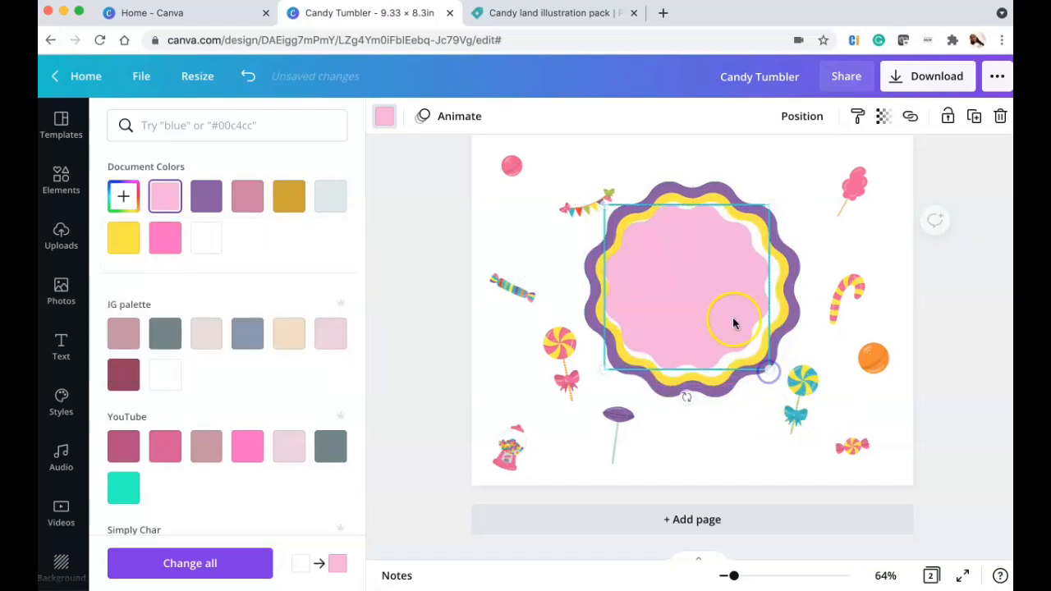
pyautogui.moveTo(700, 258); pyautogui.dragTo(697, 251)
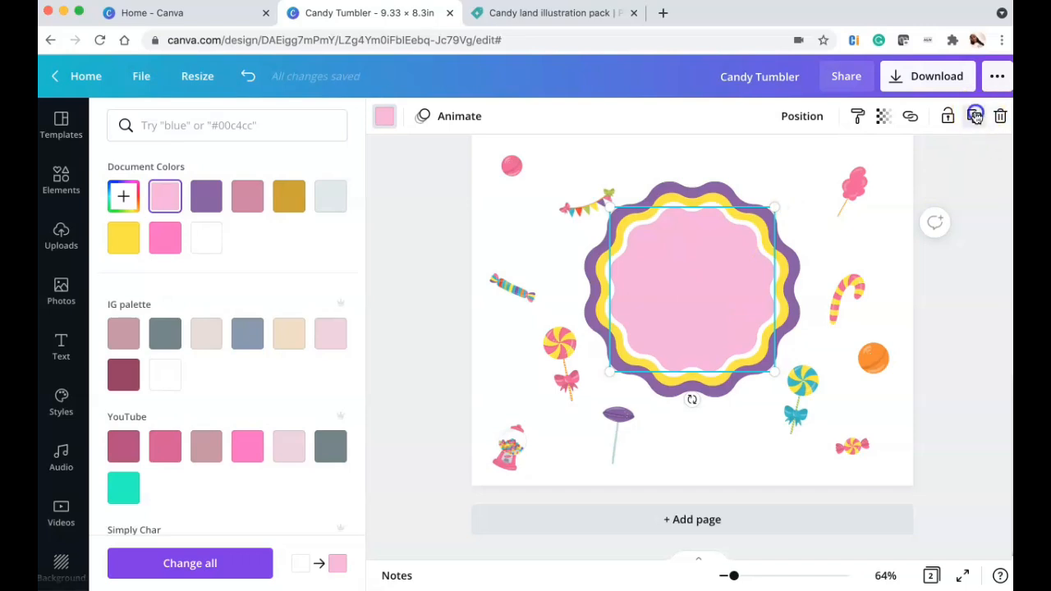
# Duplicate the light pink scalloped shape, colour the copy the striped candy's blue, and shrink and centre it to leave a pink ring.
pyautogui.click(975, 118)
pyautogui.scroll(-6, 246, 271)
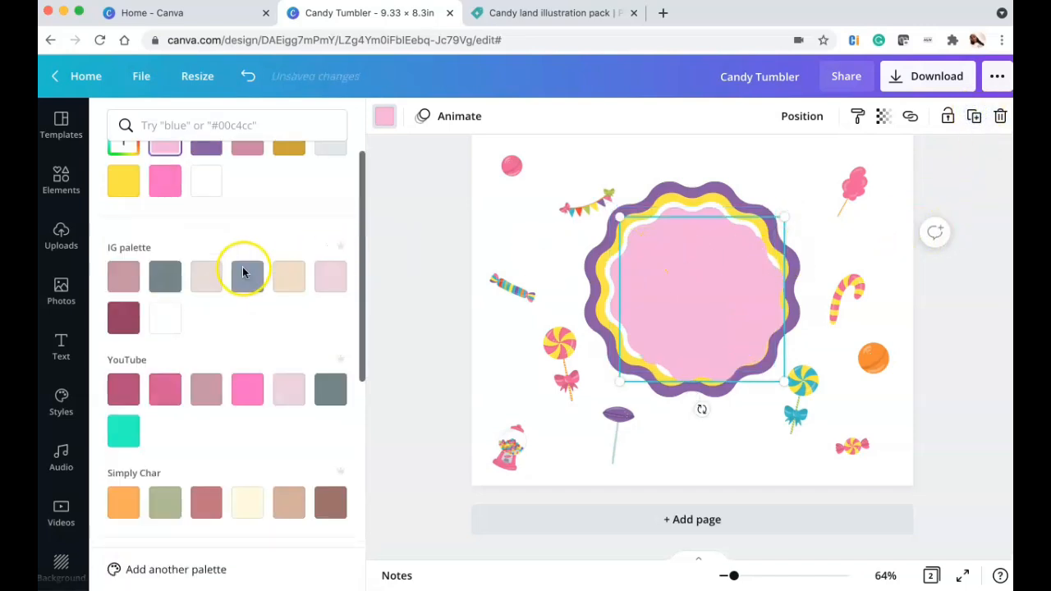
pyautogui.click(182, 392)
pyautogui.moveTo(711, 298); pyautogui.dragTo(702, 290)
pyautogui.moveTo(775, 374); pyautogui.dragTo(765, 361)
pyautogui.moveTo(702, 275); pyautogui.dragTo(703, 276)
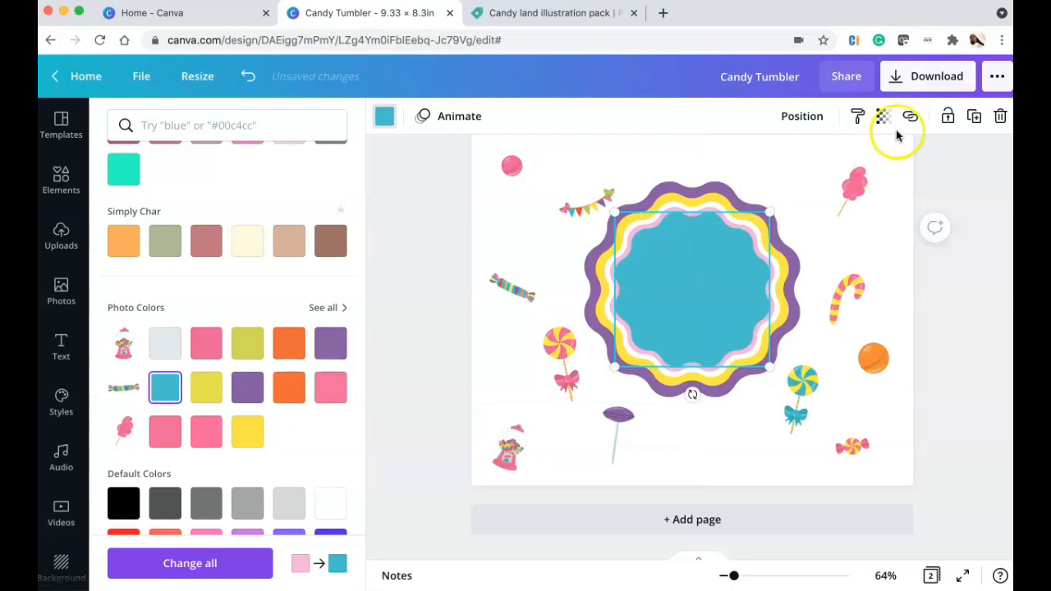
# Duplicate the blue scalloped shape, colour the copy the striped candy's pink, and shrink and centre it to leave a blue ring.
pyautogui.scroll(5, 879, 234)
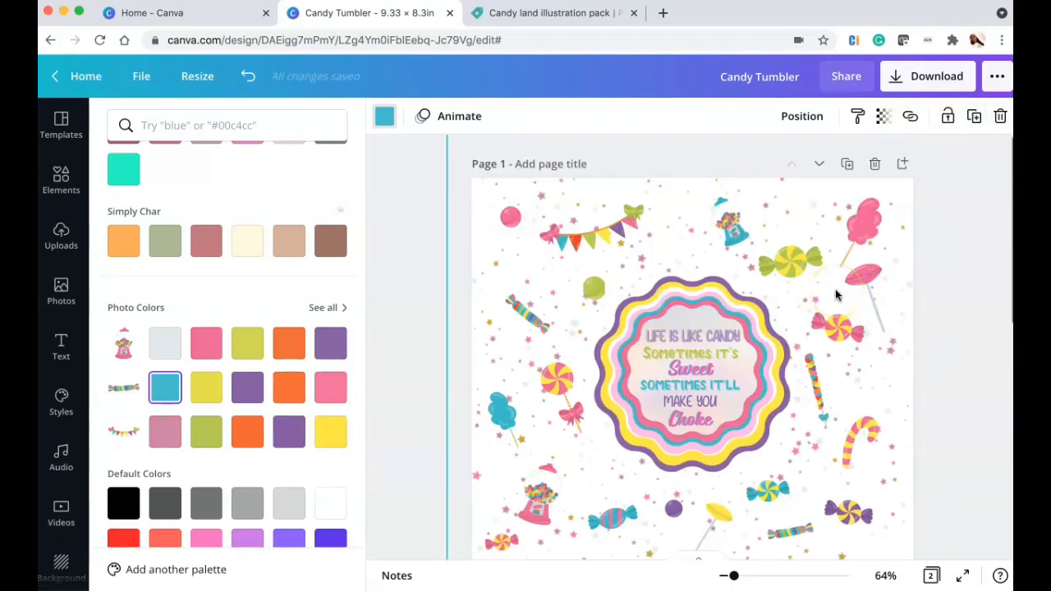
pyautogui.scroll(-5, 836, 295)
pyautogui.click(734, 307)
pyautogui.click(331, 387)
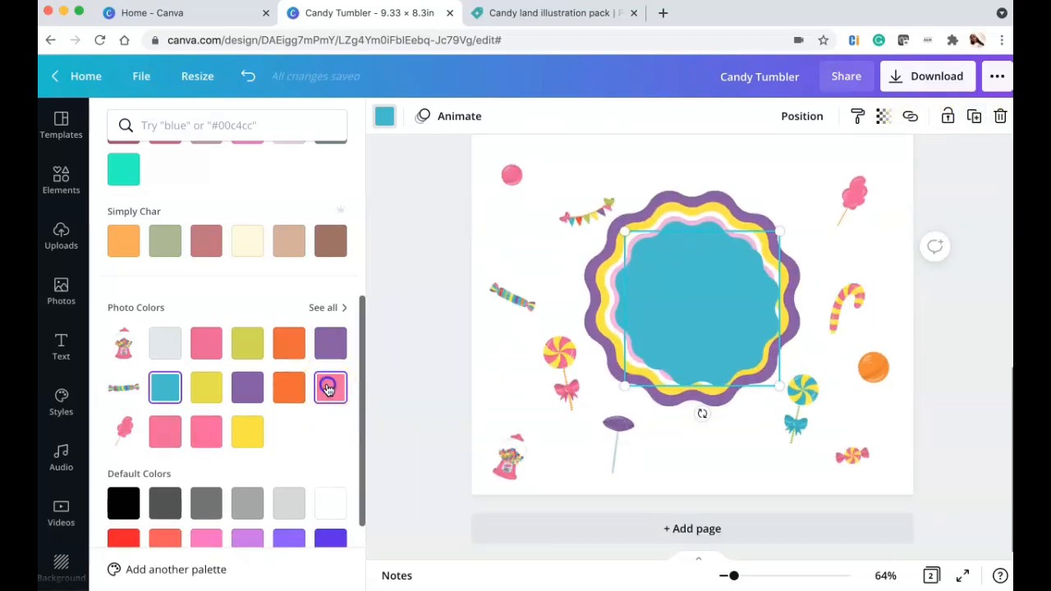
pyautogui.click(662, 310)
pyautogui.moveTo(671, 304); pyautogui.dragTo(671, 301)
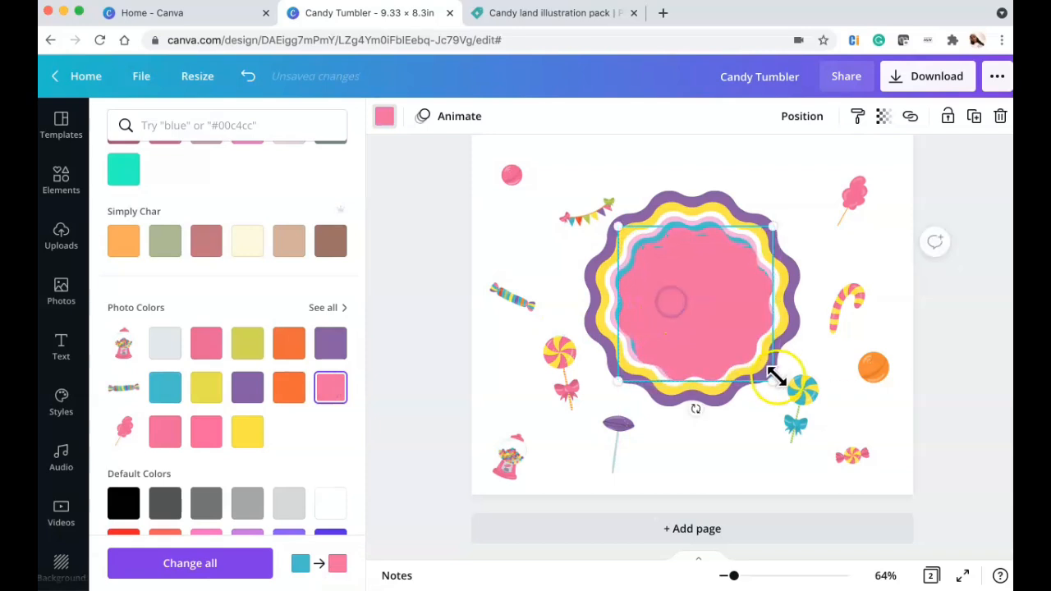
pyautogui.moveTo(762, 371); pyautogui.dragTo(764, 368)
# Select all the nested scalloped shapes together and shift the whole badge slightly to the right on page 2.
pyautogui.click(676, 159)
pyautogui.moveTo(651, 173); pyautogui.dragTo(764, 387)
pyautogui.click(707, 294)
pyautogui.moveTo(671, 421); pyautogui.dragTo(669, 434)
pyautogui.moveTo(667, 361); pyautogui.dragTo(710, 287)
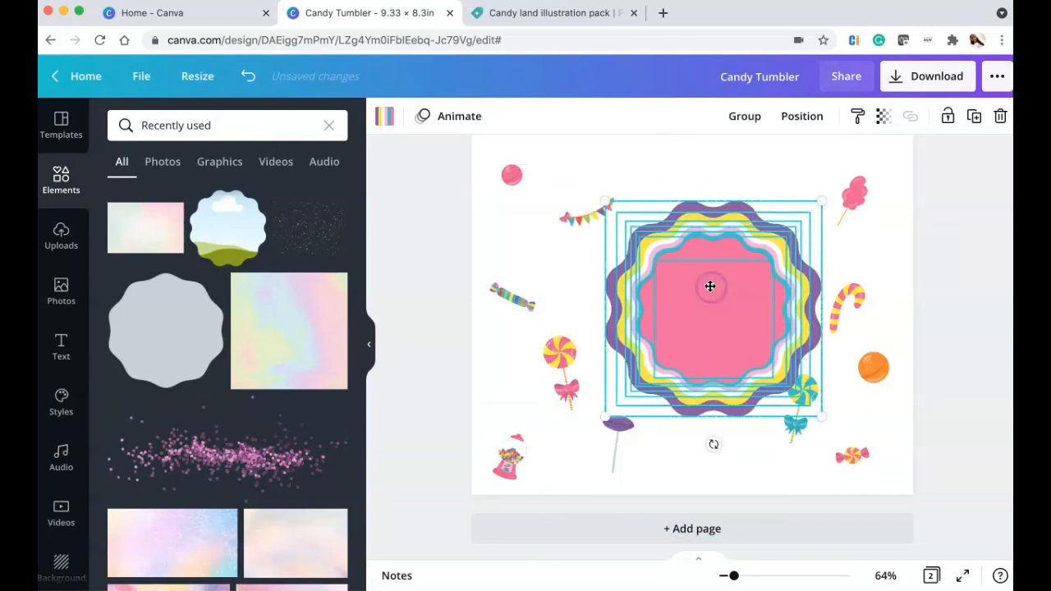
pyautogui.click(676, 188)
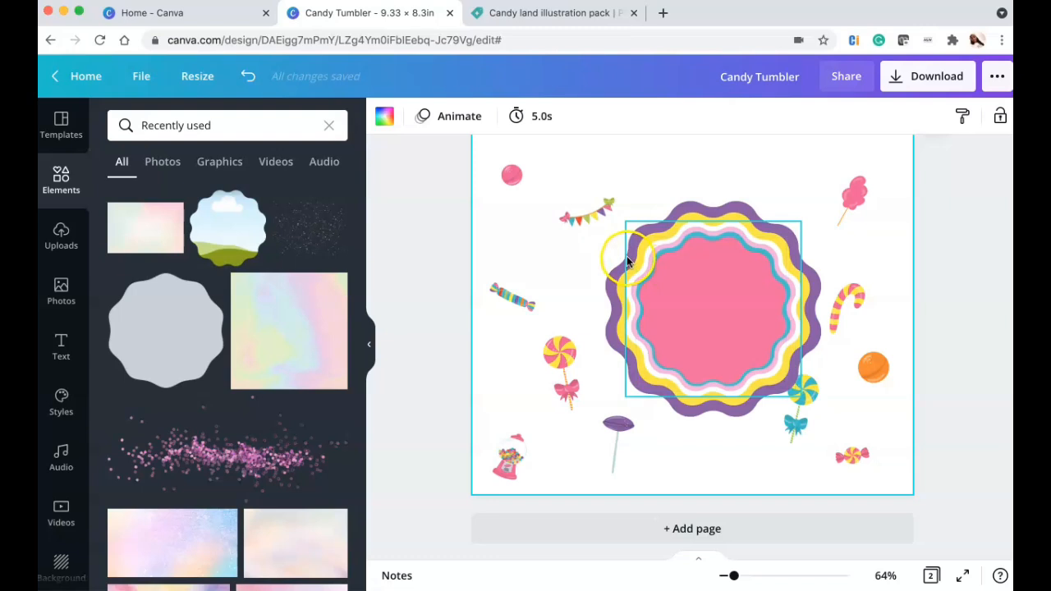
# Add another scalloped frame over the badge and fill it with the recently used pink-and-blue pastel watercolour texture.
pyautogui.click(219, 235)
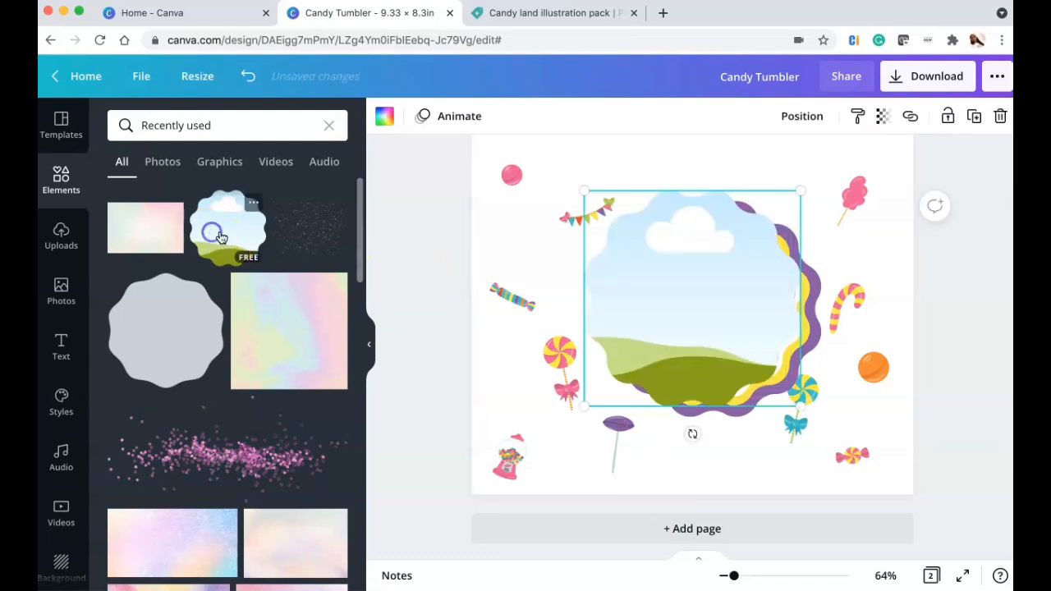
pyautogui.click(327, 126)
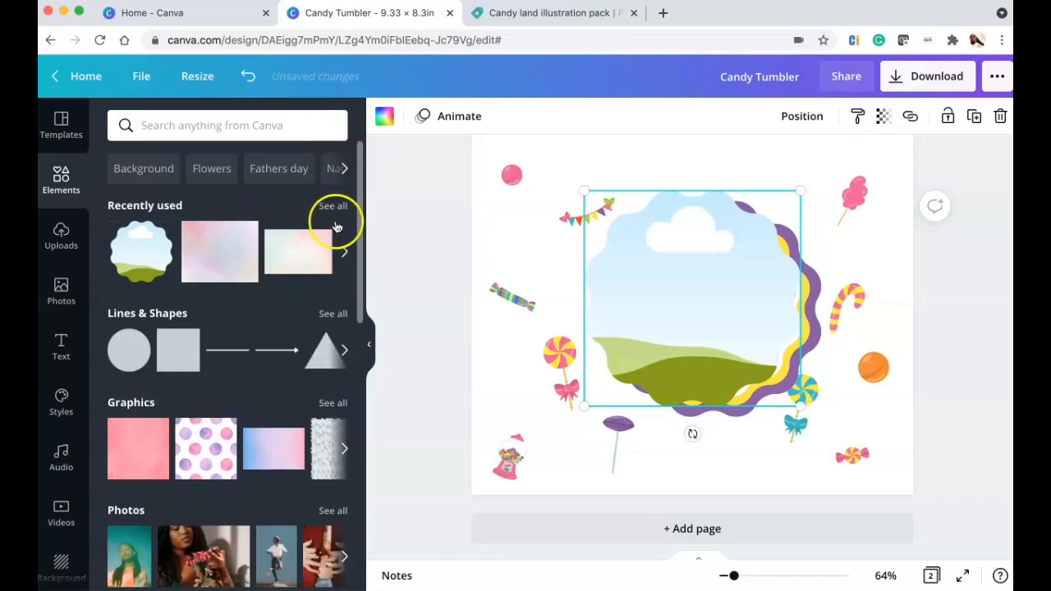
pyautogui.click(334, 207)
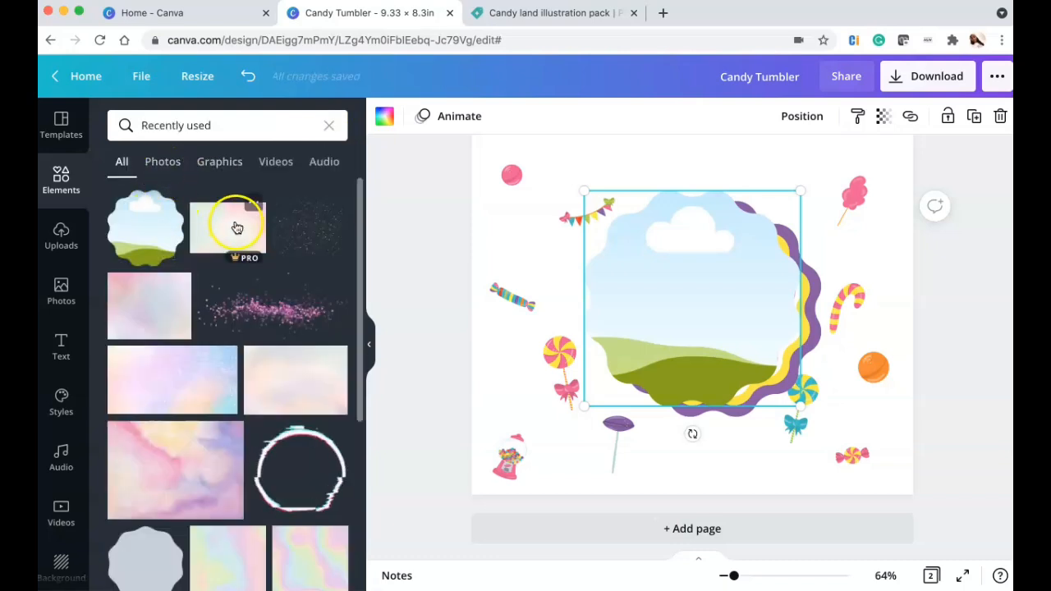
pyautogui.moveTo(220, 230); pyautogui.dragTo(656, 269)
pyautogui.press('Delete')
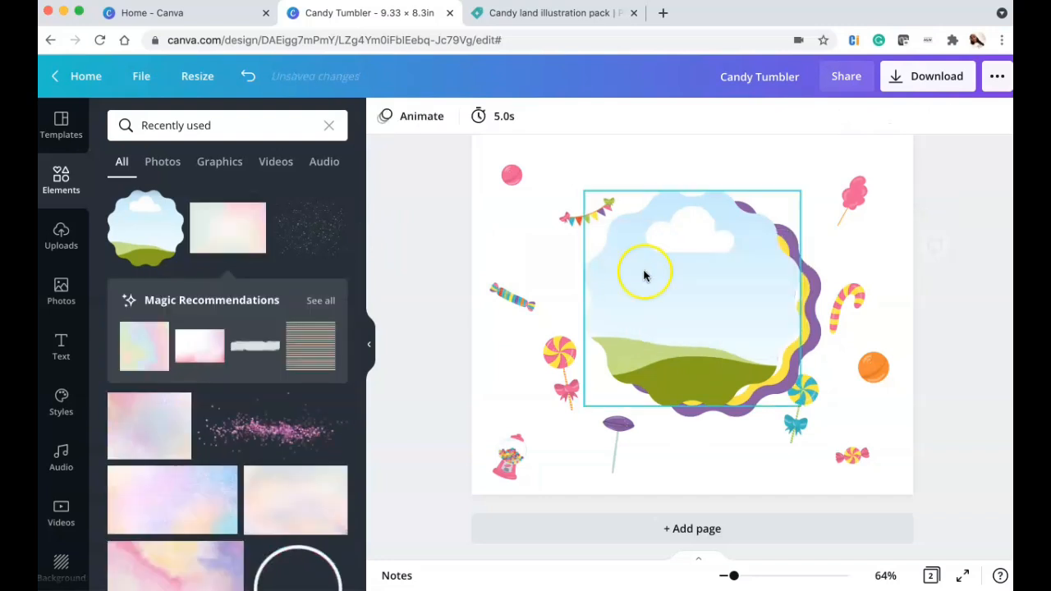
pyautogui.moveTo(146, 422)
pyautogui.mouseDown()
pyautogui.moveTo(777, 244)
pyautogui.moveTo(669, 266)
pyautogui.mouseUp()
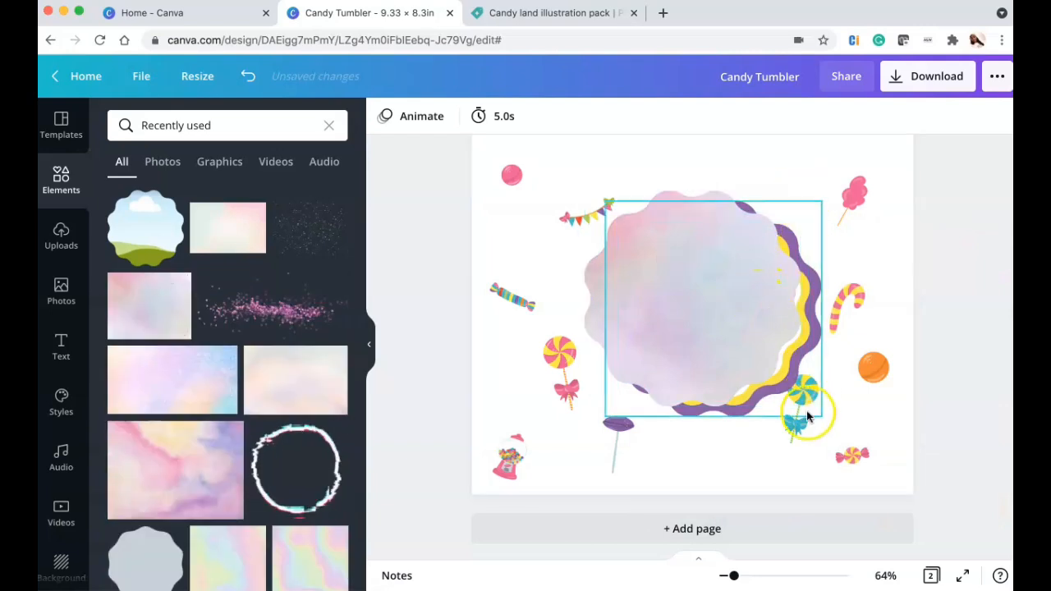
# Shrink the pastel-filled scalloped frame and centre it inside the badge, leaving a thin pink ring around it.
pyautogui.click(371, 351)
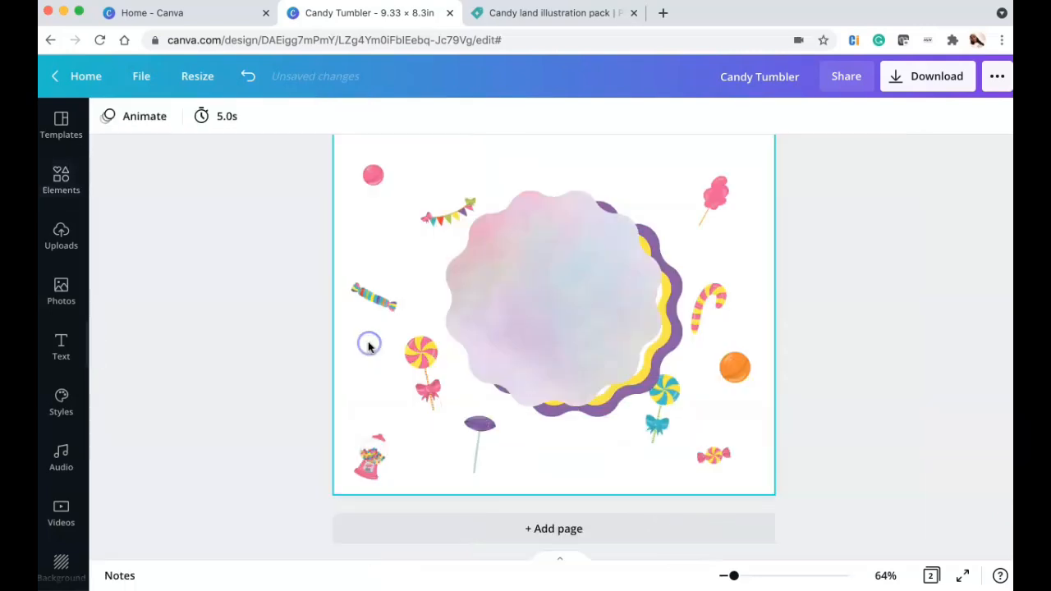
pyautogui.click(568, 301)
pyautogui.moveTo(664, 406); pyautogui.dragTo(599, 359)
pyautogui.moveTo(551, 277); pyautogui.dragTo(593, 308)
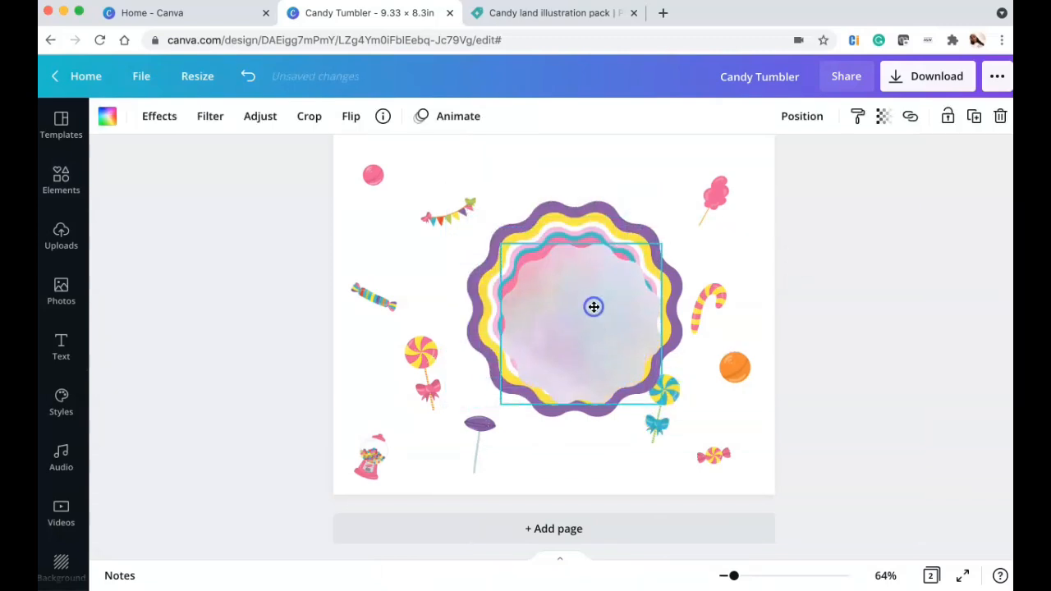
pyautogui.moveTo(659, 406); pyautogui.dragTo(651, 383)
pyautogui.click(549, 291)
pyautogui.moveTo(550, 292); pyautogui.dragTo(550, 287)
pyautogui.moveTo(648, 384); pyautogui.dragTo(642, 379)
pyautogui.click(597, 312)
pyautogui.click(806, 356)
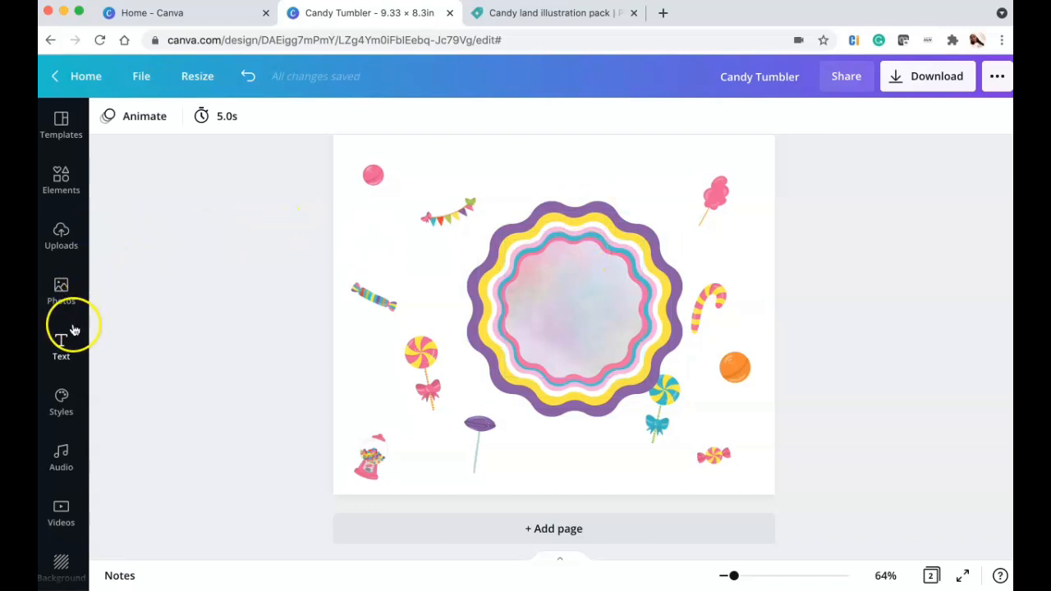
# Check the page 1 quote and add a heading reading "Life is like candy" over the badge on page 2.
pyautogui.click(62, 344)
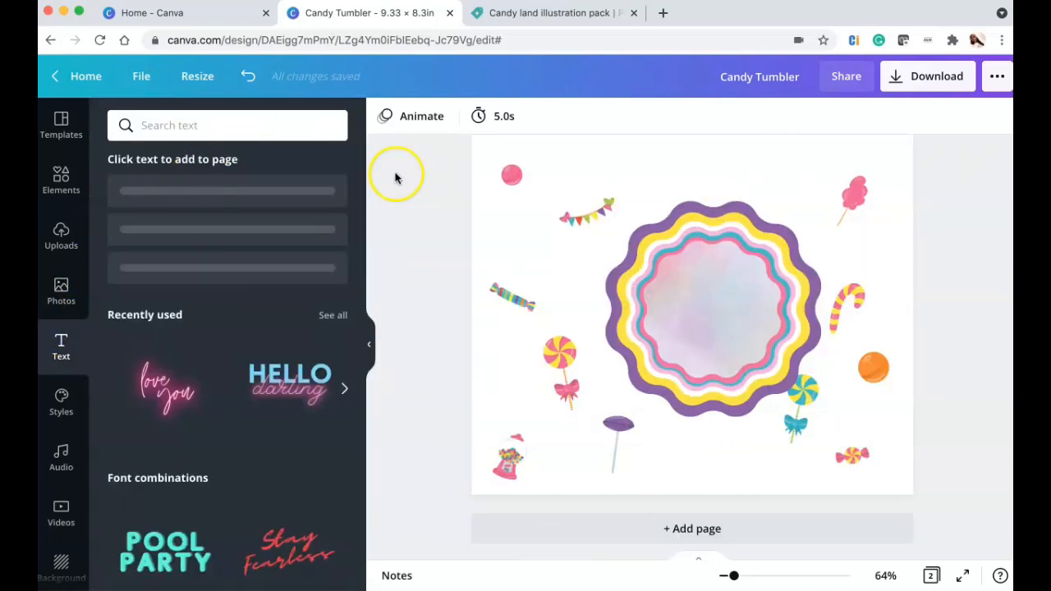
pyautogui.scroll(5, 396, 181)
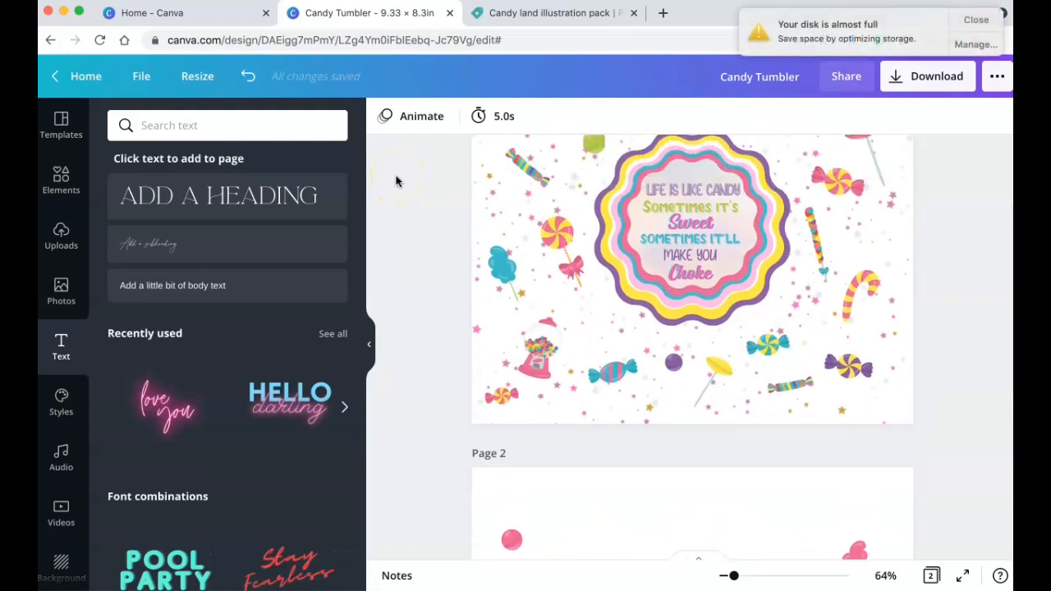
pyautogui.click(981, 20)
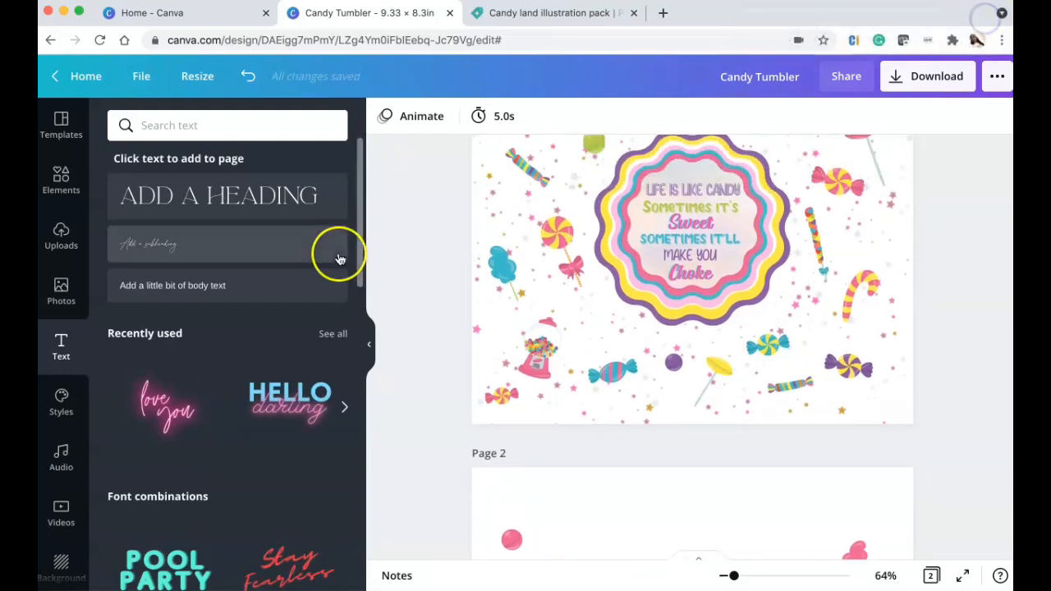
pyautogui.scroll(-3, 402, 393)
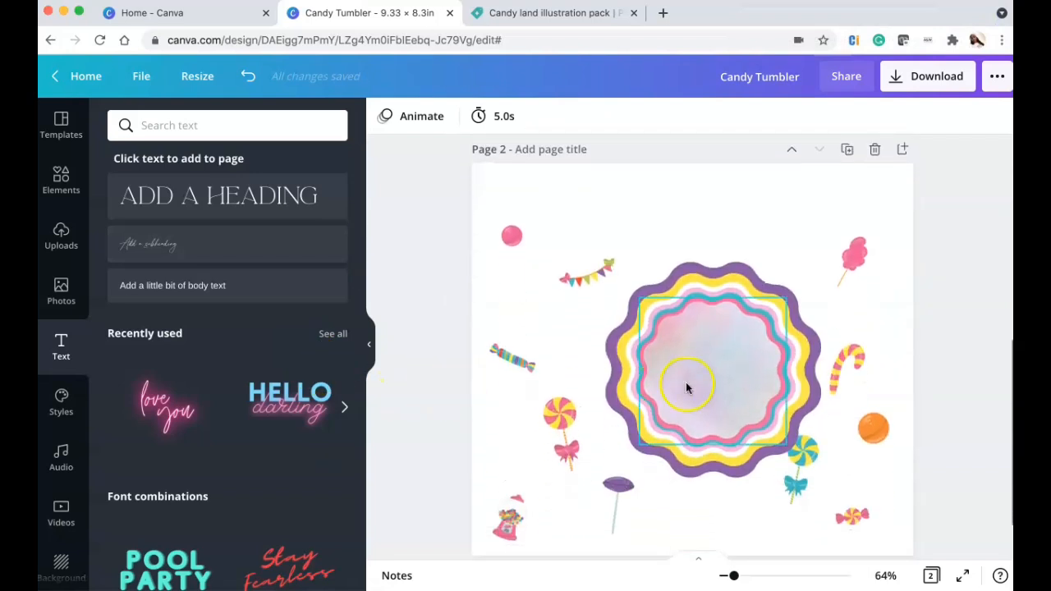
pyautogui.click(289, 197)
pyautogui.tripleClick(737, 361)
pyautogui.write('LIFE IS LIKE CANDY')
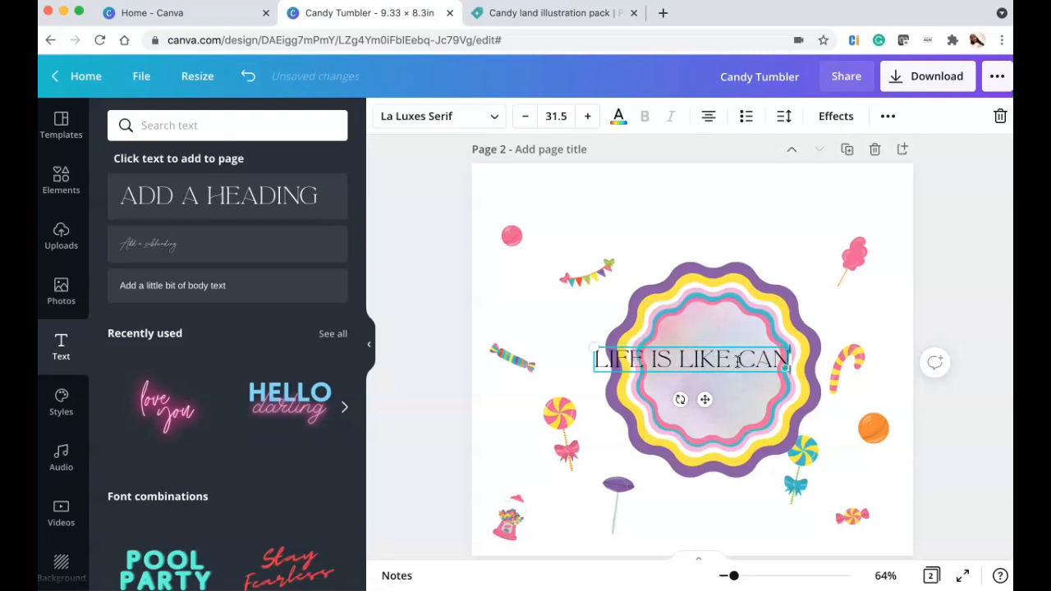
# Set the heading's font to Princess Unicorn Regular and move it to the upper part of the pastel centre.
pyautogui.click(486, 115)
pyautogui.scroll(-1, 255, 330)
pyautogui.scroll(1, 257, 333)
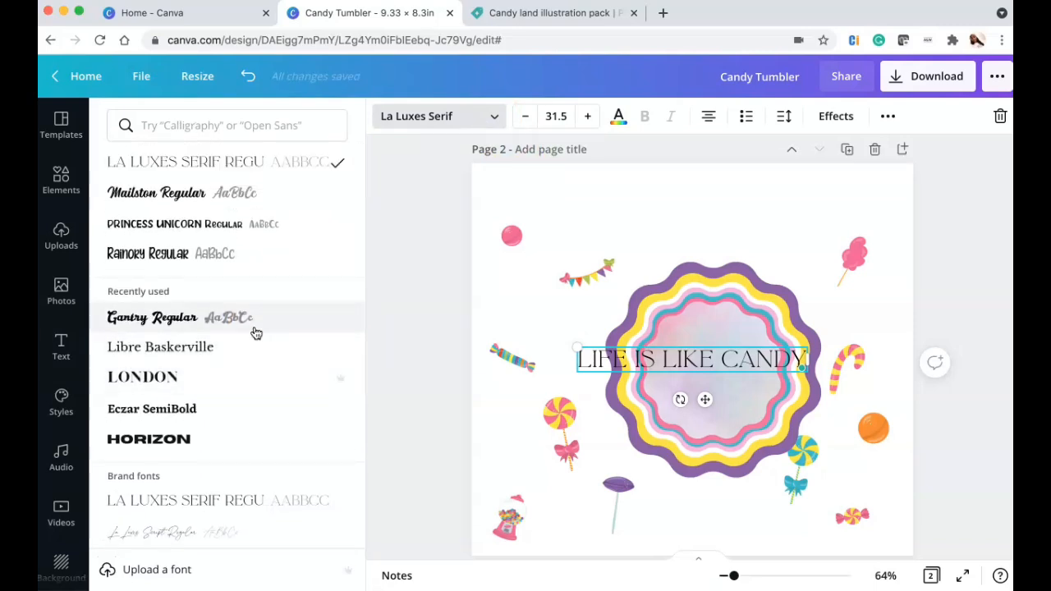
pyautogui.click(256, 234)
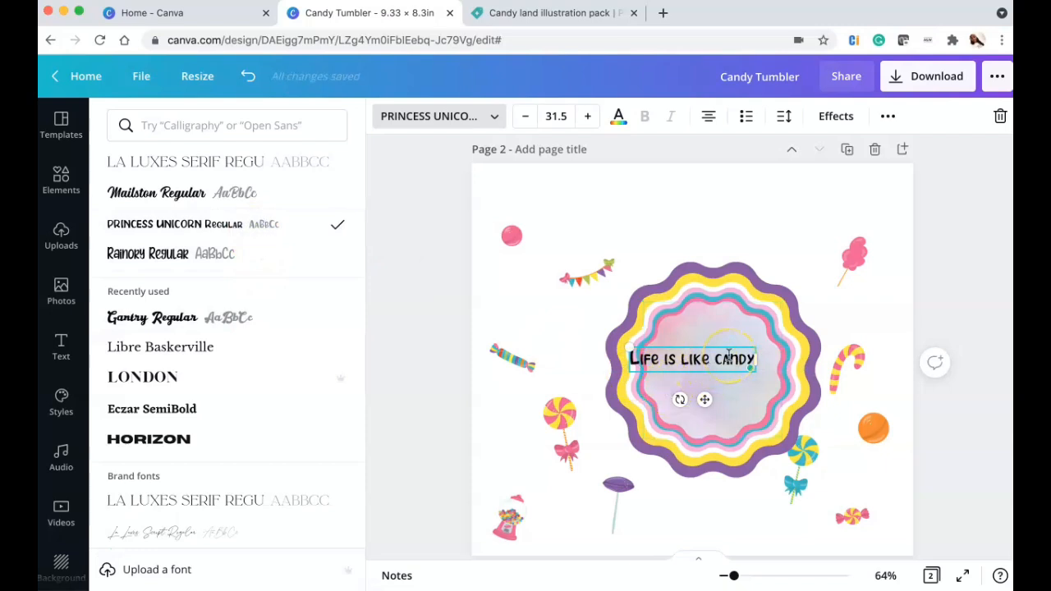
pyautogui.click(864, 307)
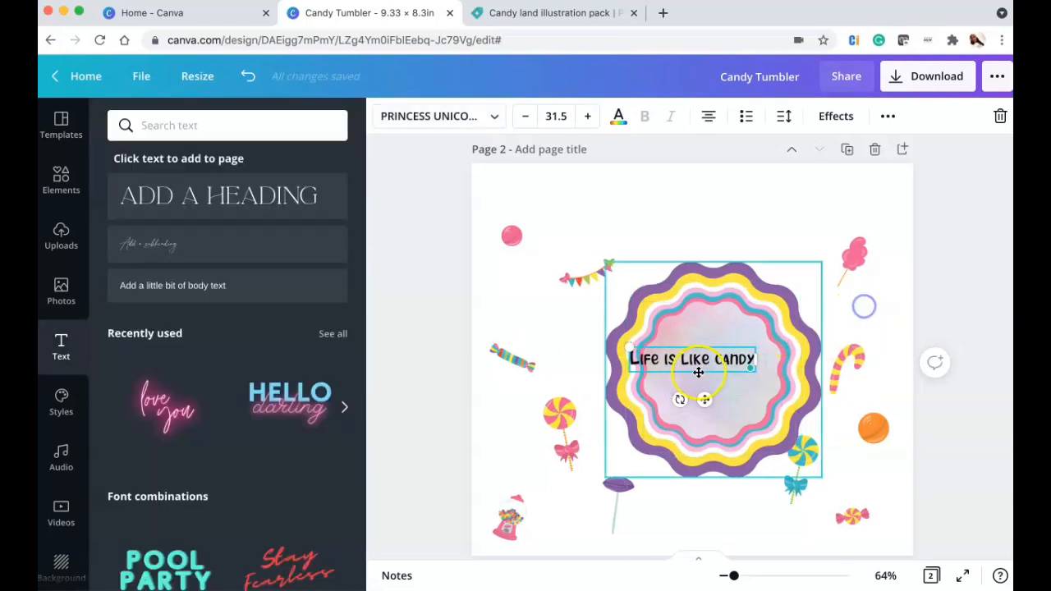
pyautogui.click(694, 365)
pyautogui.click(744, 340)
pyautogui.click(715, 358)
pyautogui.moveTo(715, 358)
pyautogui.mouseDown()
pyautogui.moveTo(735, 327)
pyautogui.moveTo(739, 339)
pyautogui.mouseUp()
# Duplicate the "Life is like candy" heading, place the copy directly below it and change its text to "SOMETIMES IT'S".
pyautogui.click(496, 117)
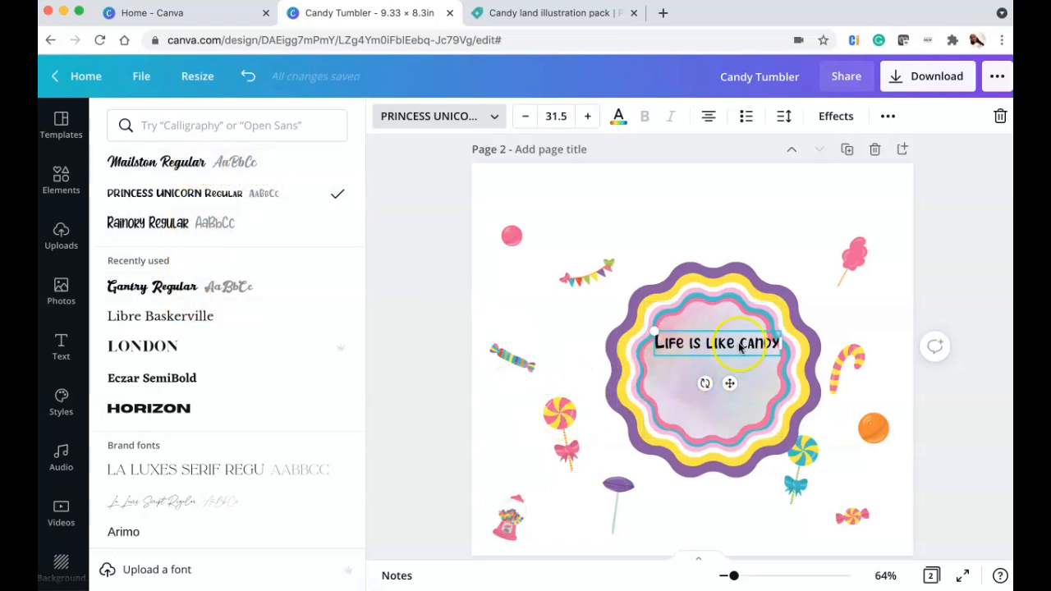
pyautogui.click(888, 115)
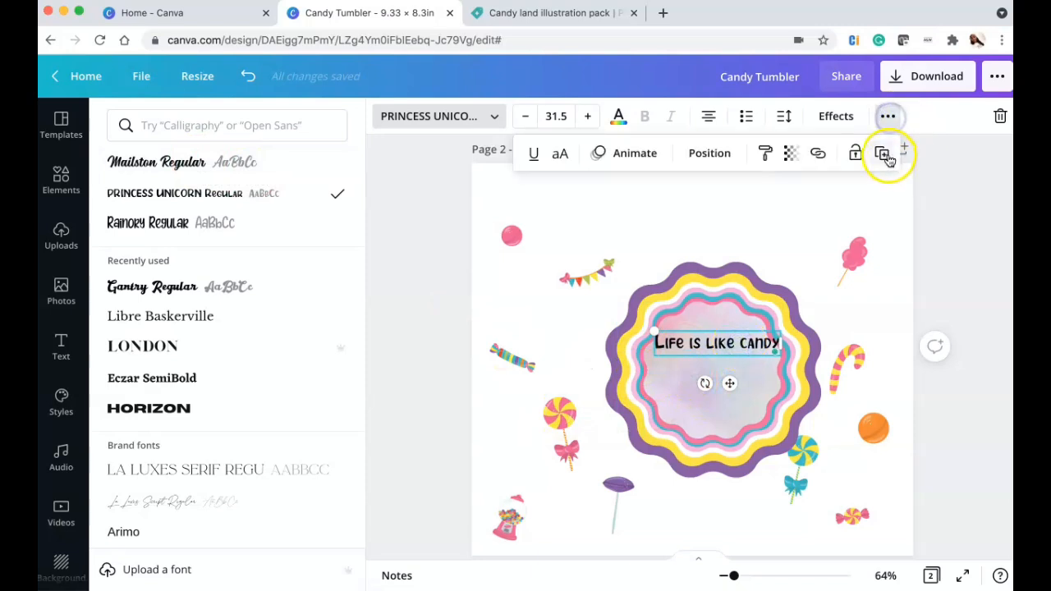
pyautogui.click(882, 153)
pyautogui.moveTo(750, 350); pyautogui.dragTo(742, 366)
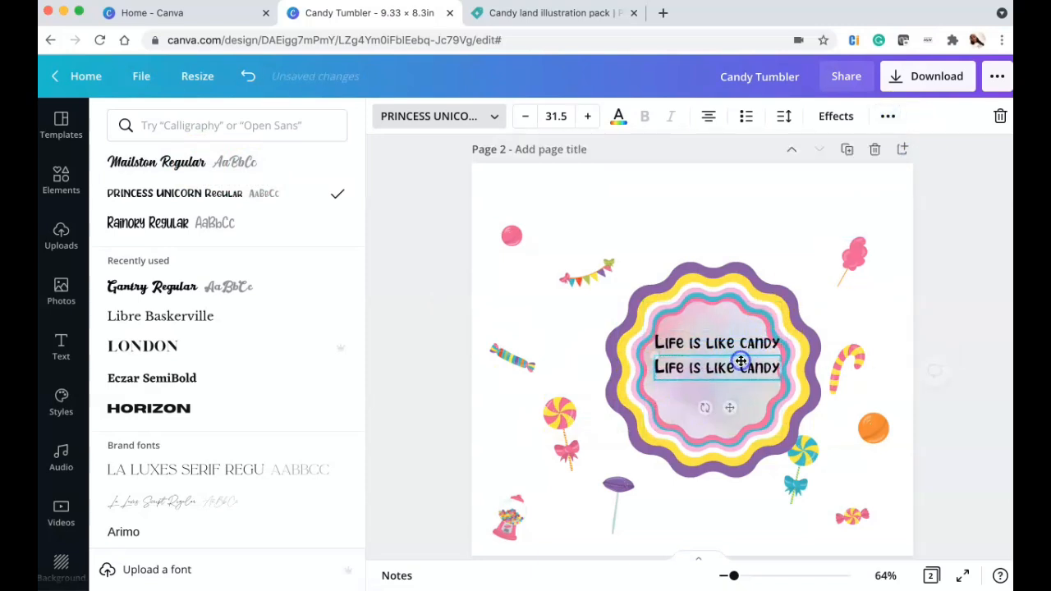
pyautogui.hotkey('ctrl', 'a')
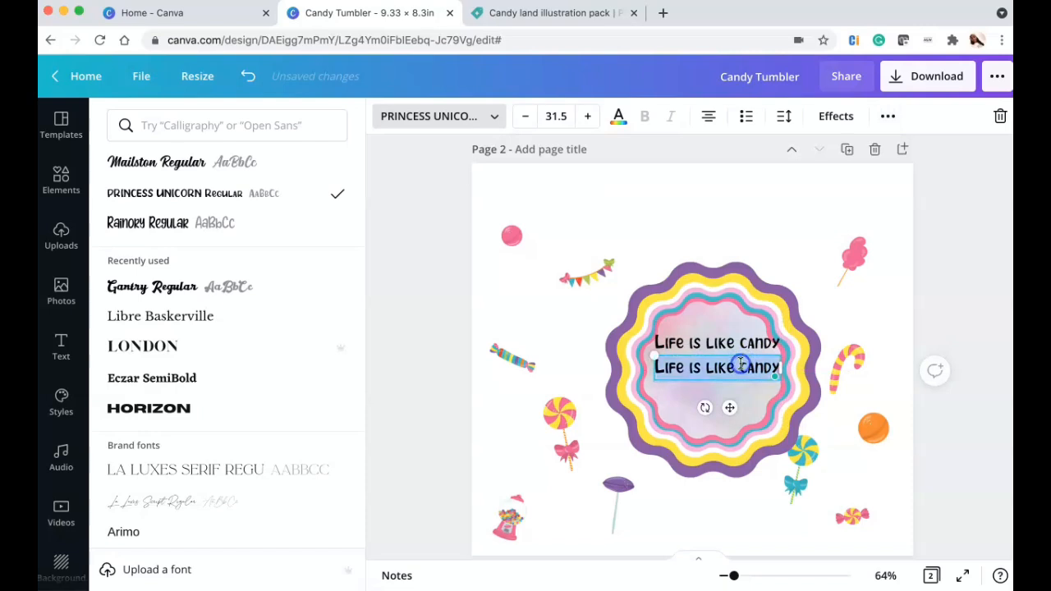
pyautogui.write('SOMET')
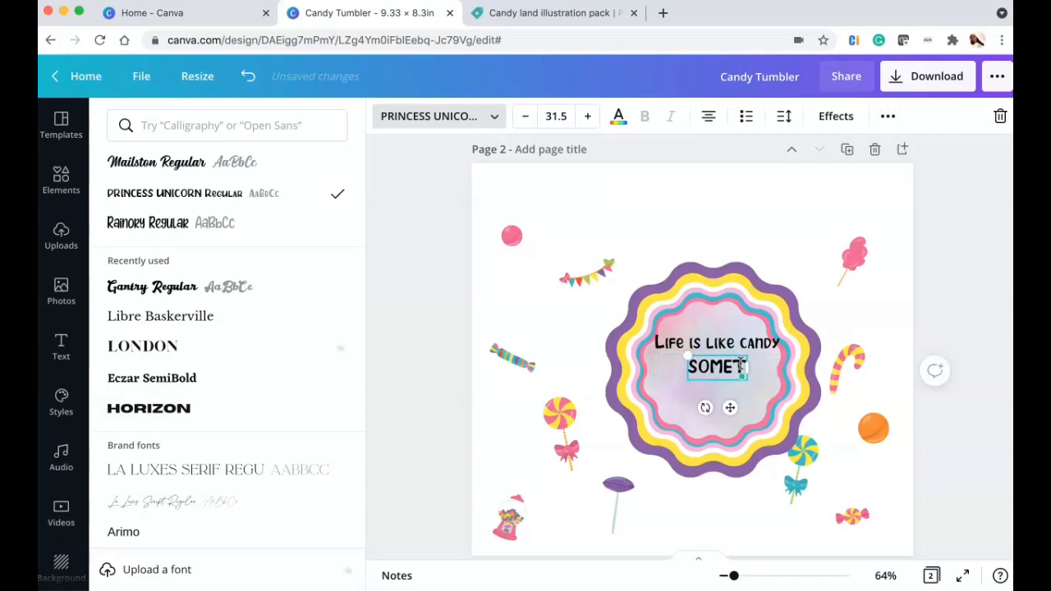
pyautogui.write('IMES IT')
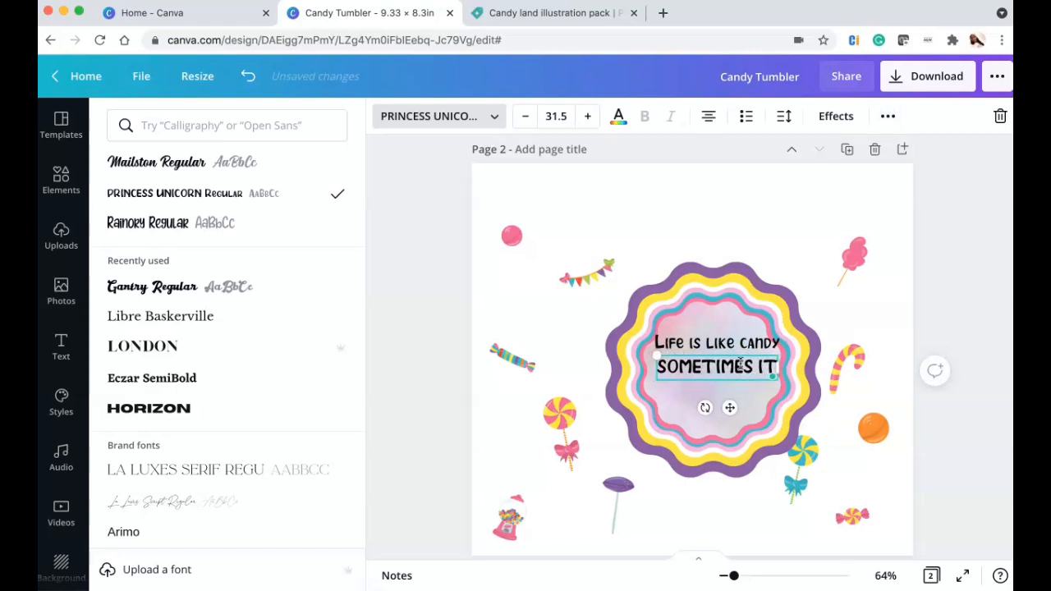
pyautogui.write("'S")
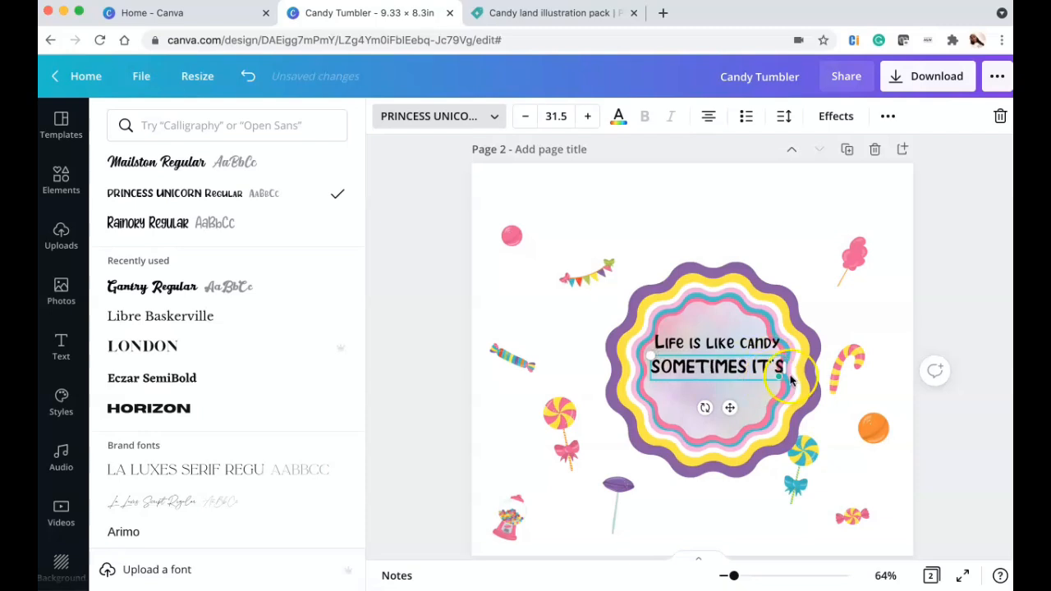
# Duplicate the "SOMETIMES IT'S" line, place the copy below it and replace its text with "SWEET".
pyautogui.click(888, 116)
pyautogui.click(881, 154)
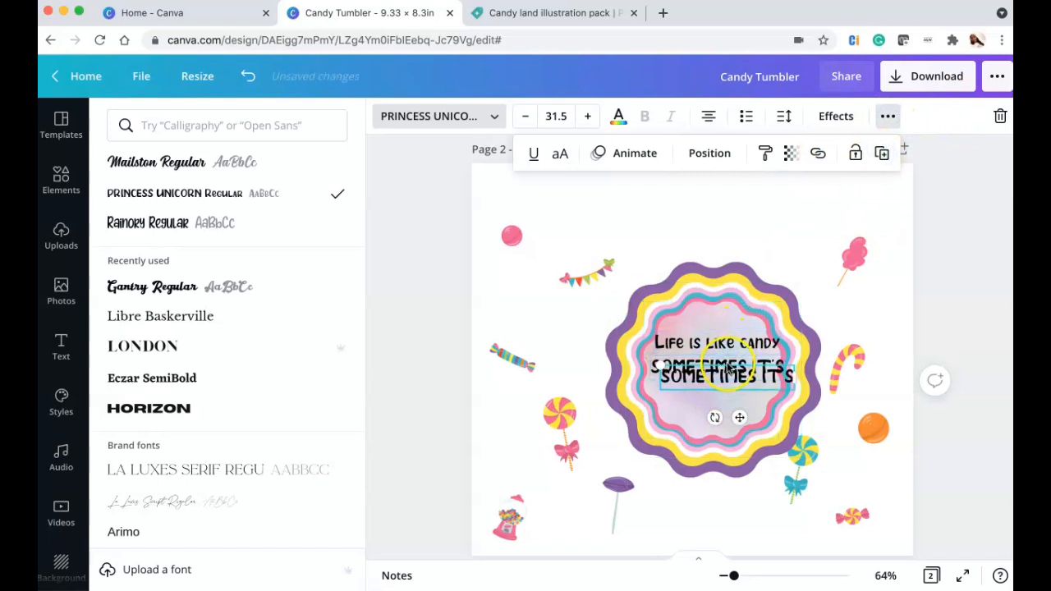
pyautogui.moveTo(725, 369); pyautogui.dragTo(725, 389)
pyautogui.doubleClick(725, 388)
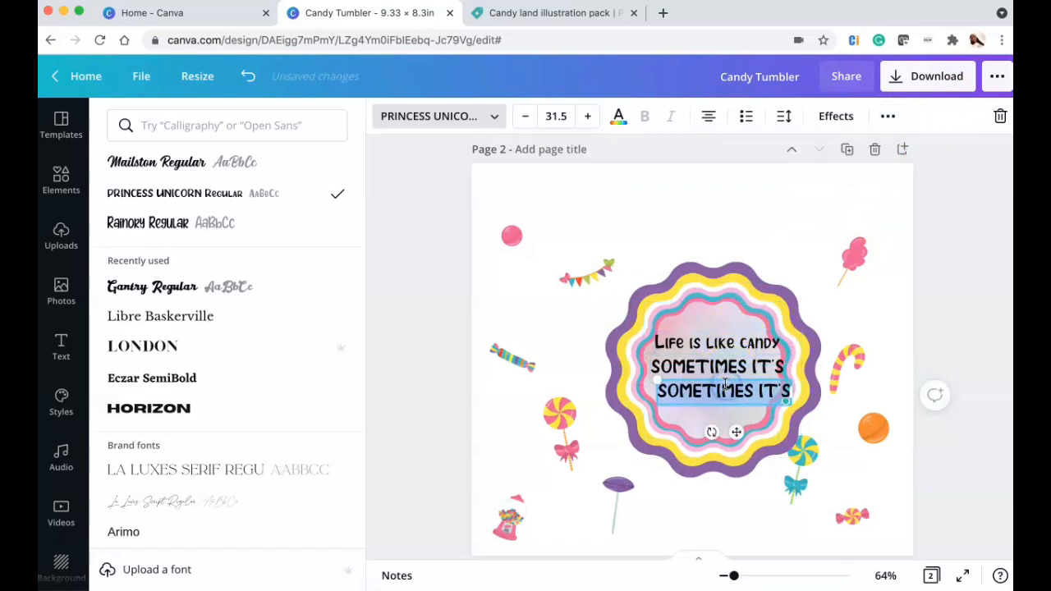
pyautogui.write('SWEET')
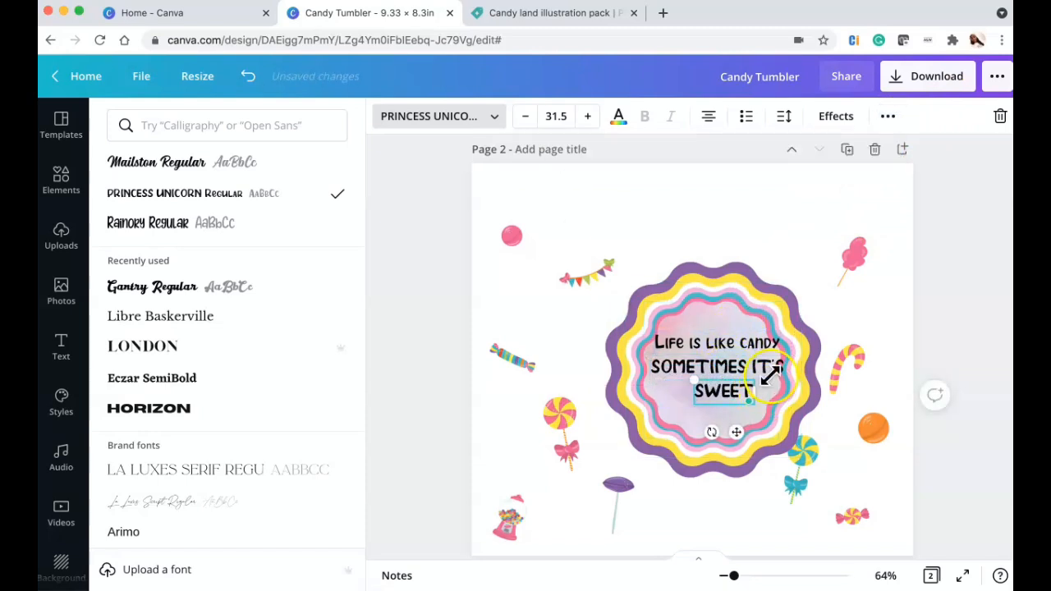
# Try the Mailston Regular, Gantry Regular and Vigrand Reg Aged fonts on the "SWEET" line.
pyautogui.click(254, 164)
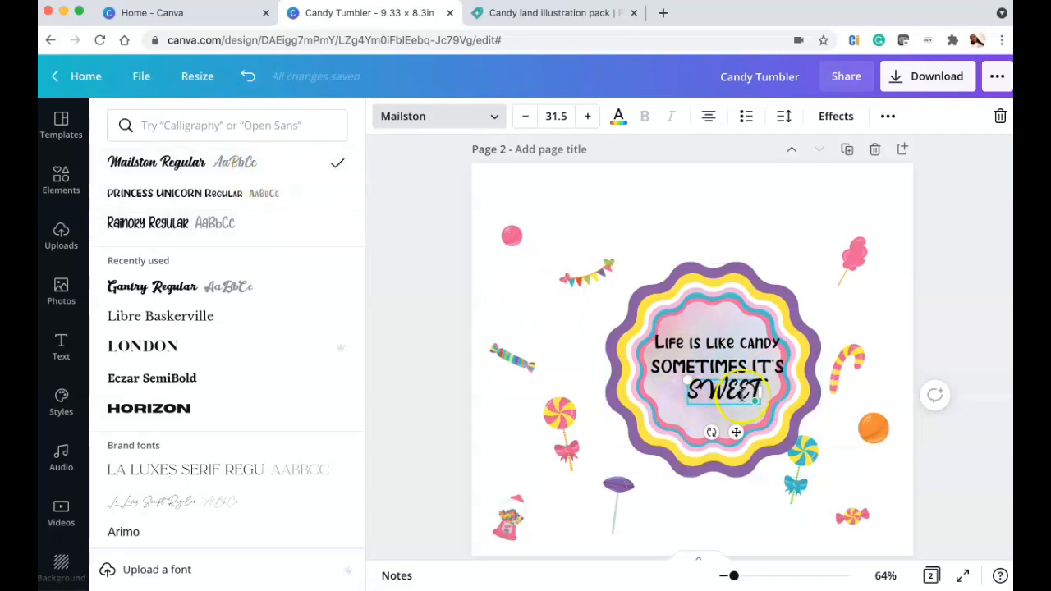
pyautogui.scroll(5, 706, 369)
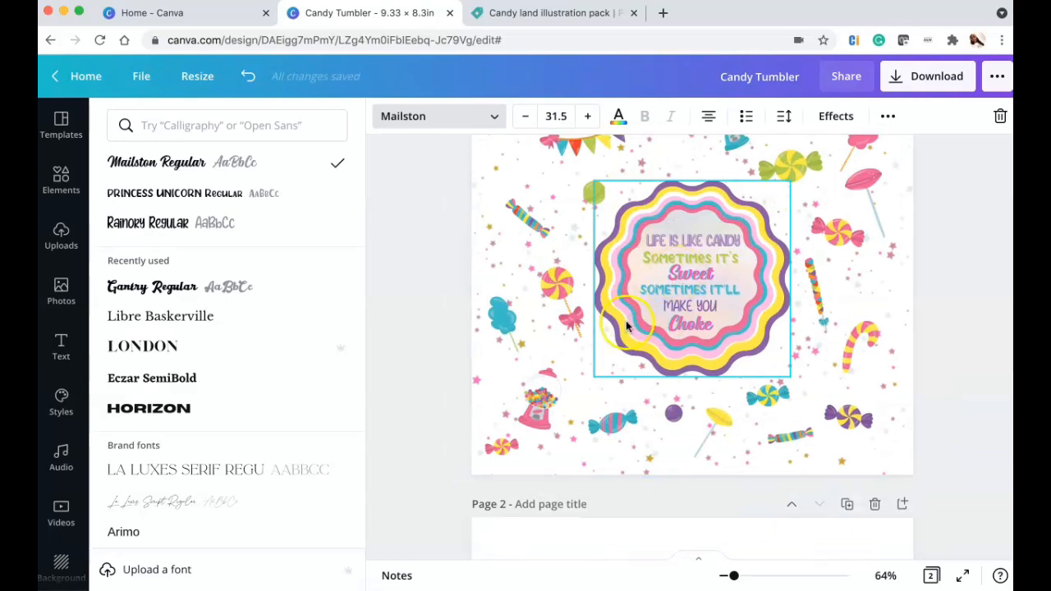
pyautogui.scroll(-5, 574, 418)
pyautogui.click(243, 289)
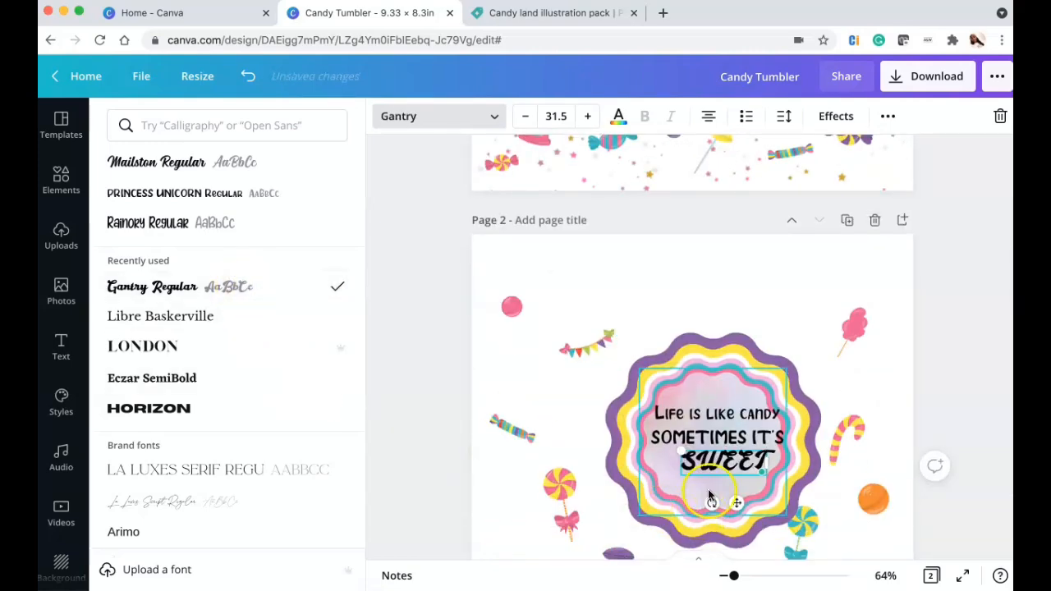
pyautogui.scroll(-7, 254, 245)
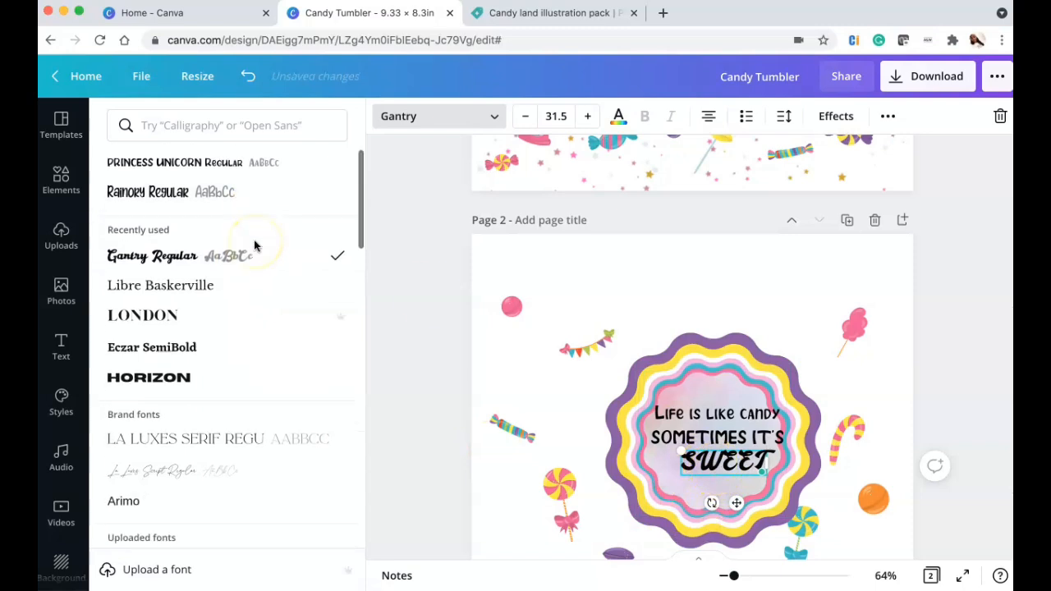
pyautogui.scroll(-3, 255, 245)
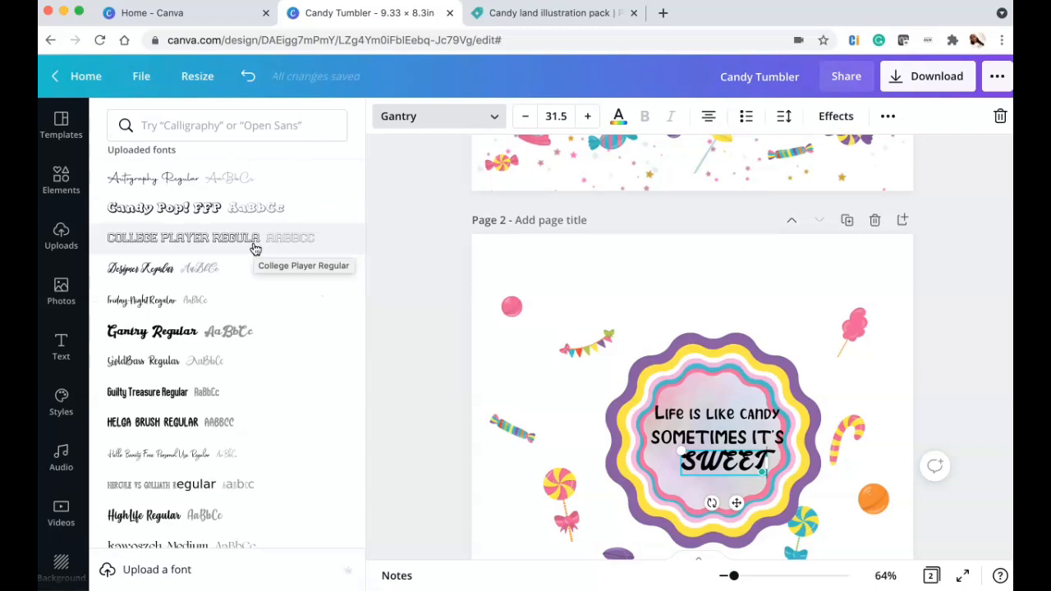
pyautogui.scroll(-8, 254, 249)
pyautogui.scroll(-6, 254, 249)
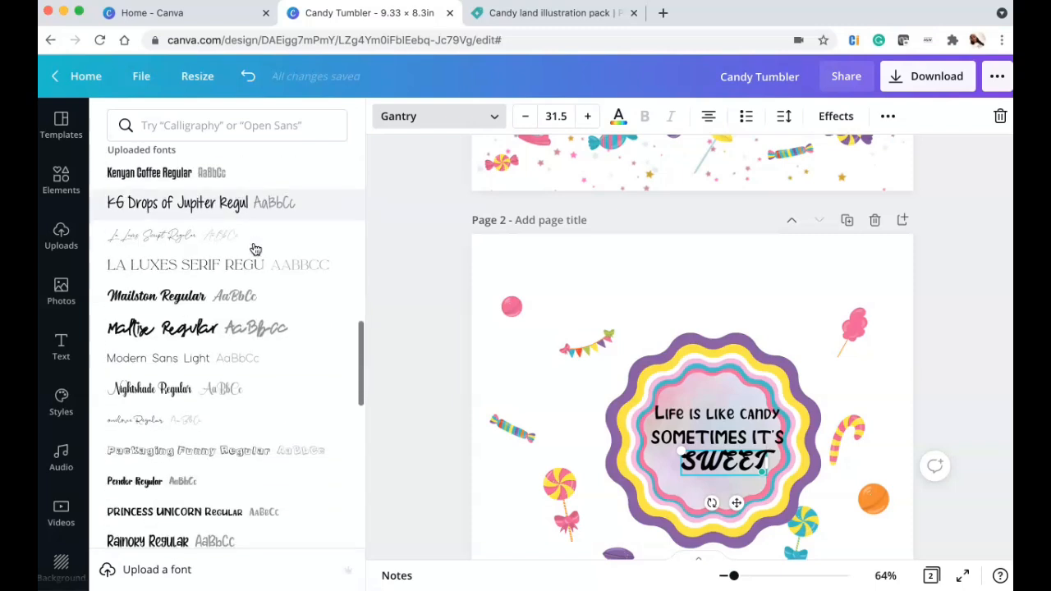
pyautogui.scroll(-4, 254, 249)
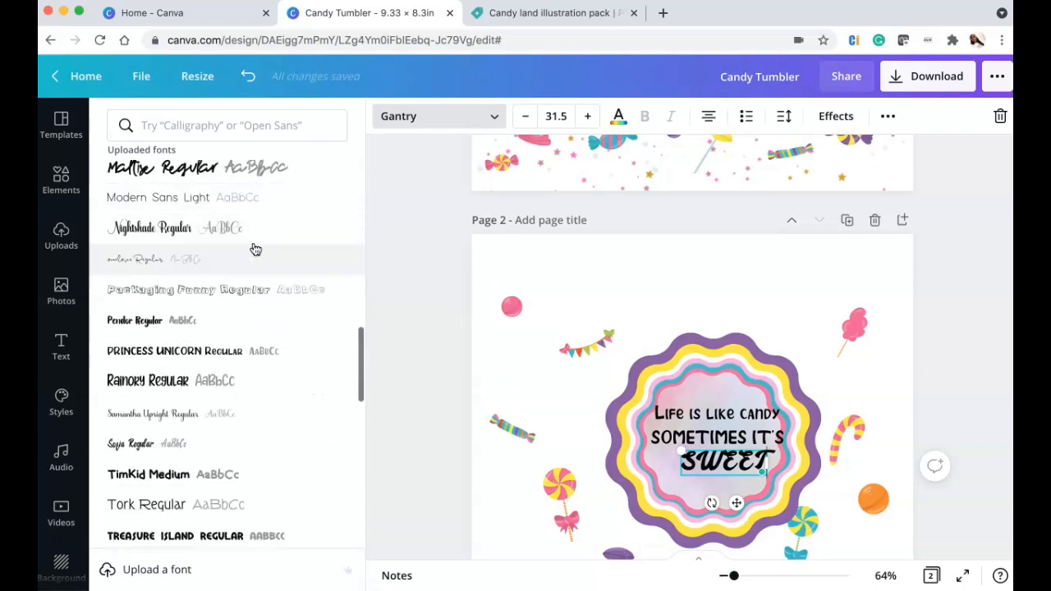
pyautogui.click(255, 474)
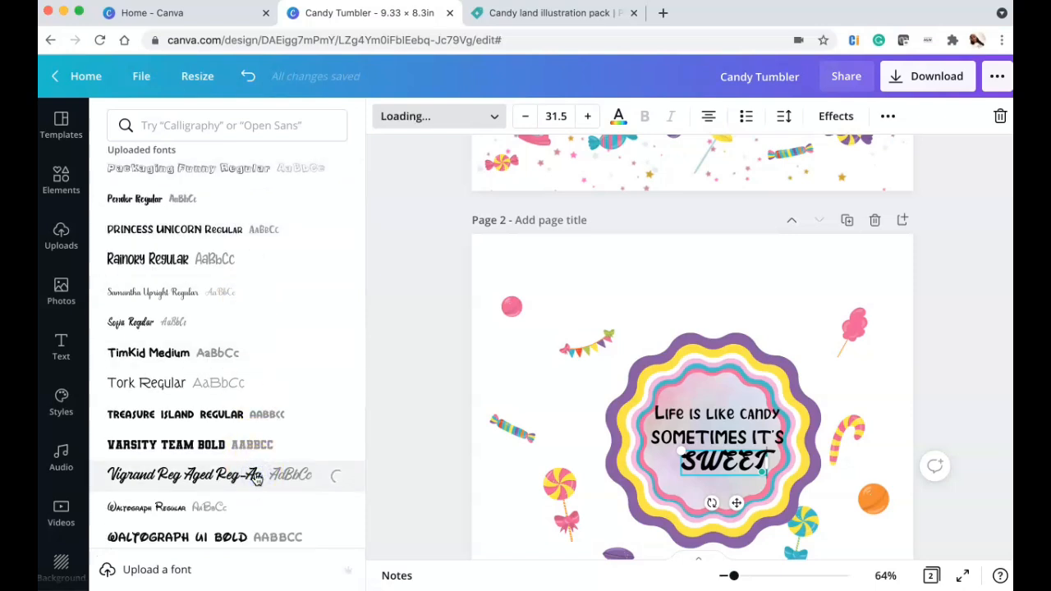
# Unlock the page 1 badge to check the font of its "Sweet" line, and undo the unlocking.
pyautogui.scroll(4, 256, 359)
pyautogui.scroll(2, 498, 246)
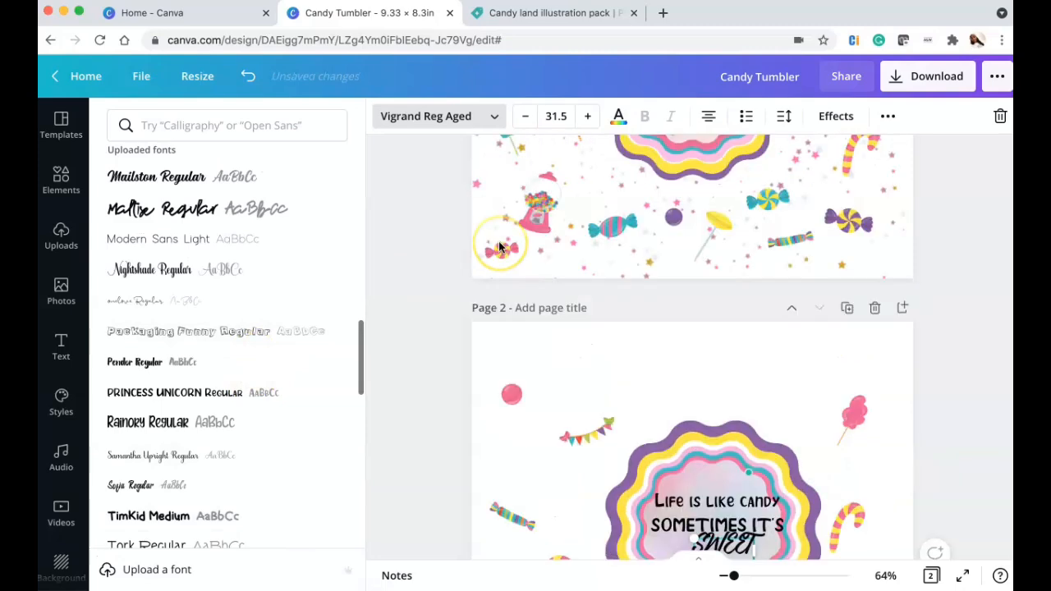
pyautogui.scroll(1, 499, 247)
pyautogui.scroll(4, 328, 262)
pyautogui.scroll(3, 624, 238)
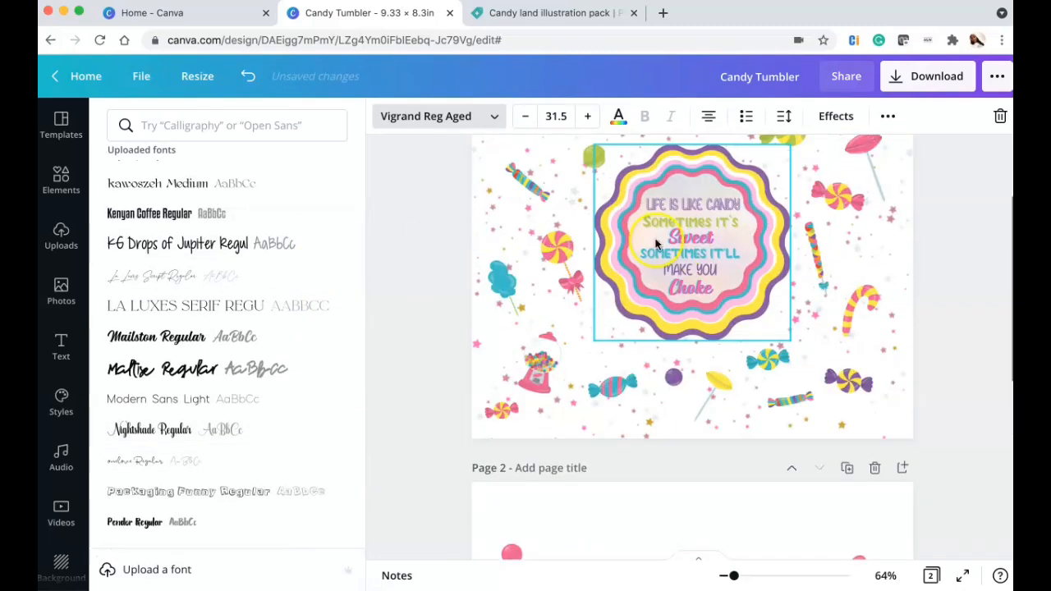
pyautogui.click(694, 242)
pyautogui.click(974, 115)
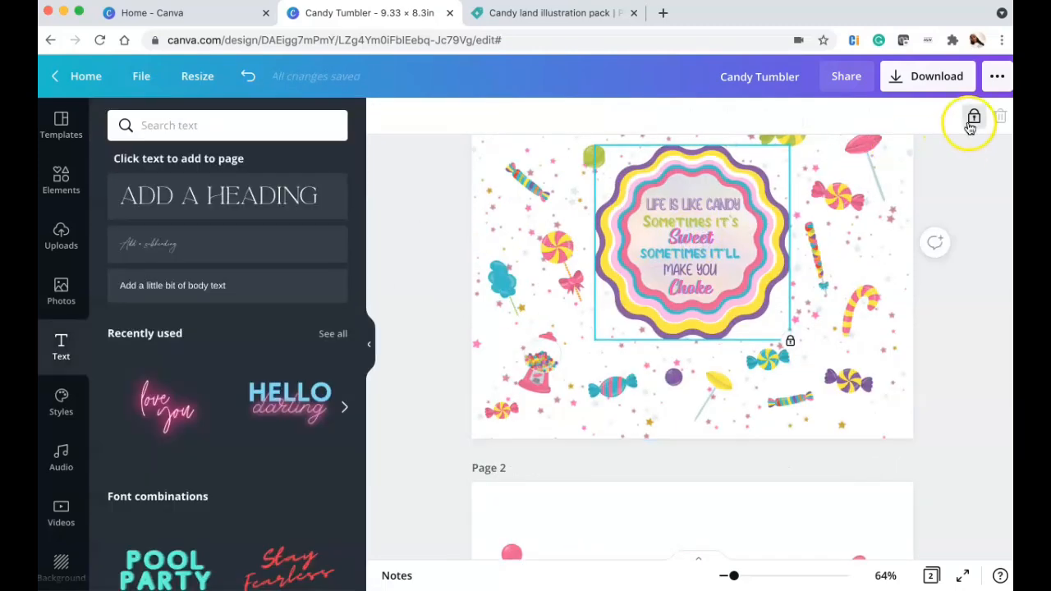
pyautogui.click(725, 261)
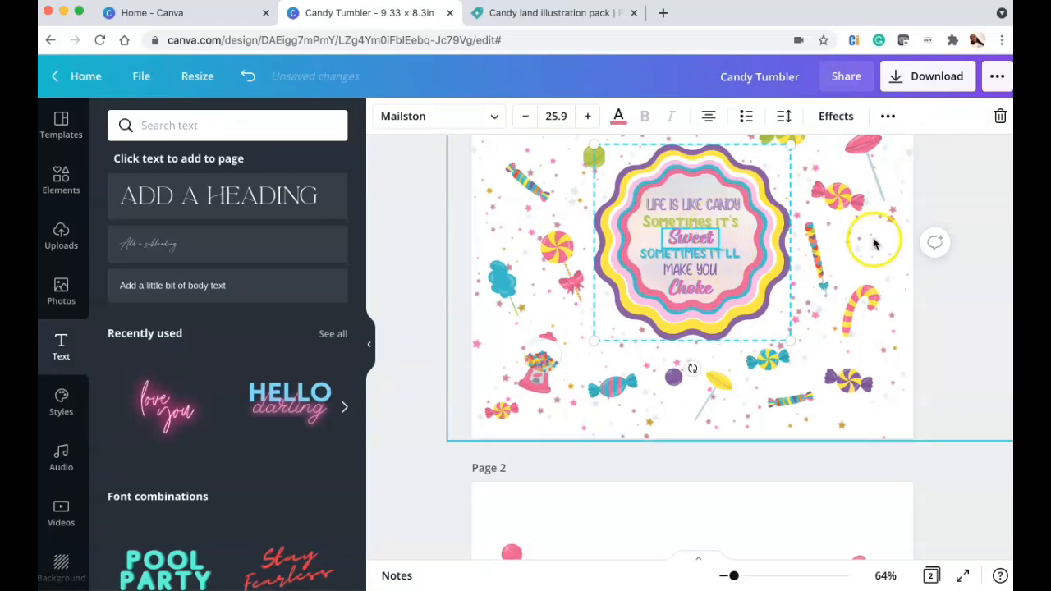
pyautogui.click(247, 77)
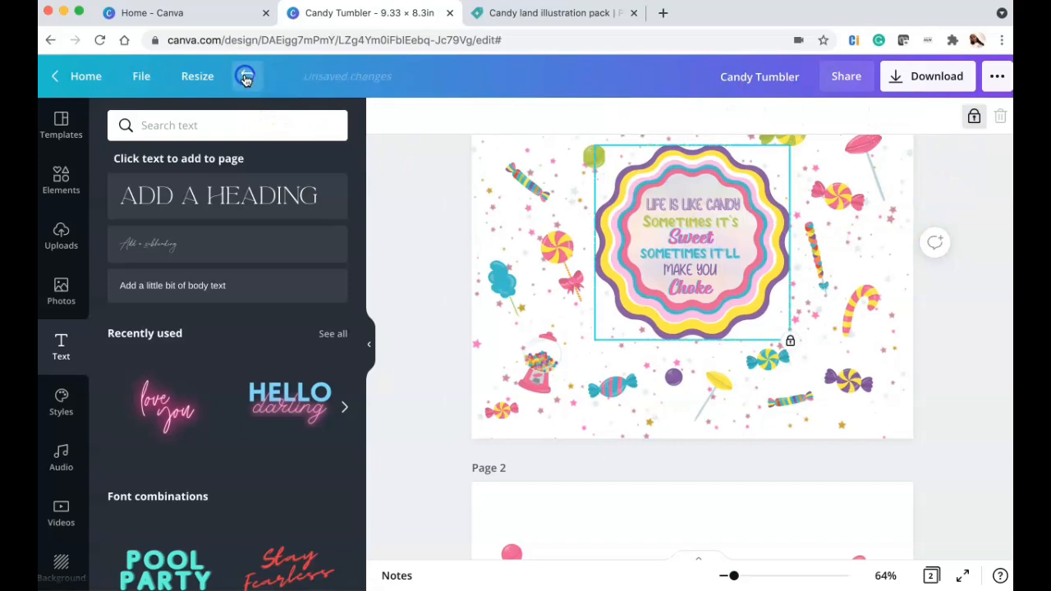
# Retype the third quote line on page 2 as "Sweet" and set its font to Mailston Regular.
pyautogui.scroll(-5, 462, 427)
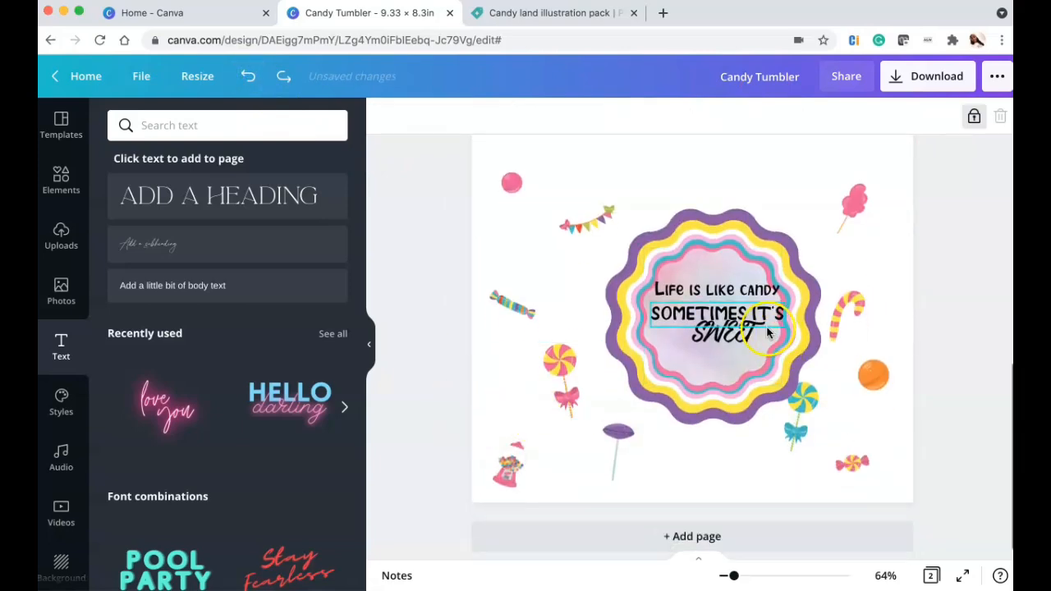
pyautogui.click(736, 339)
pyautogui.doubleClick(737, 339)
pyautogui.write('Sweet')
pyautogui.click(709, 234)
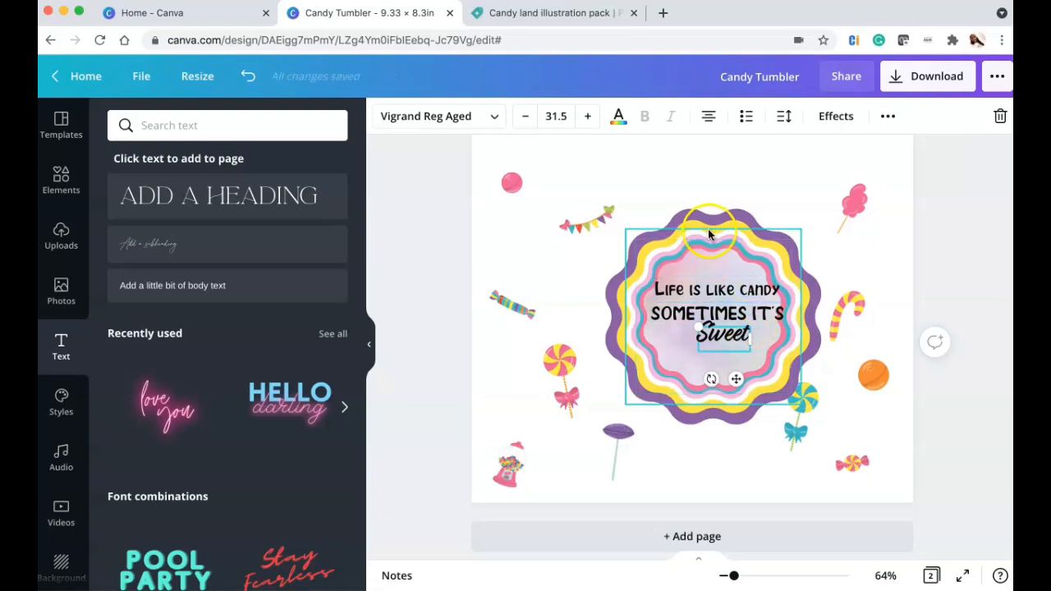
pyautogui.click(495, 117)
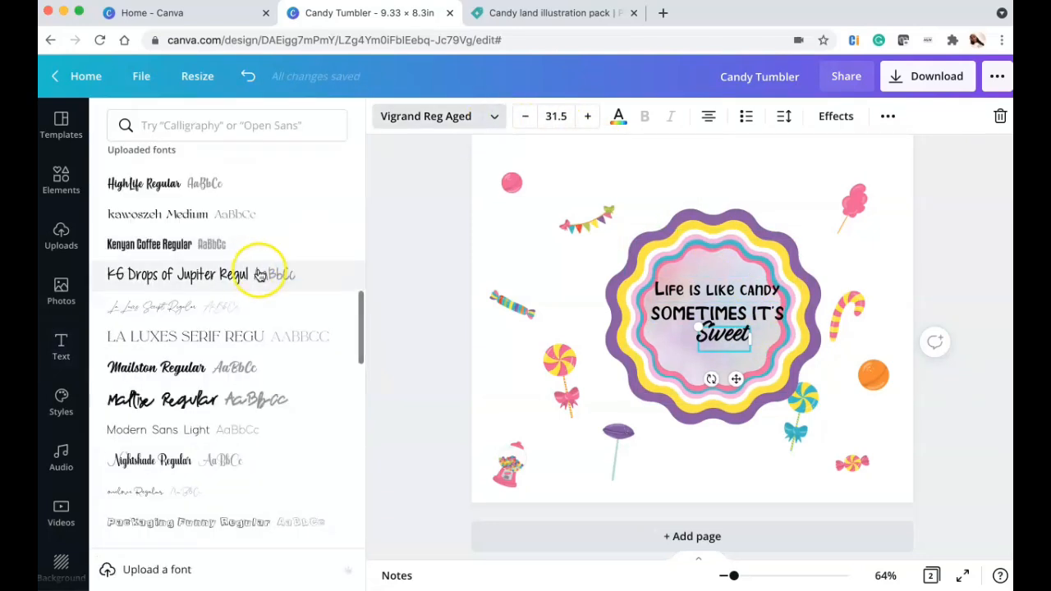
pyautogui.click(223, 367)
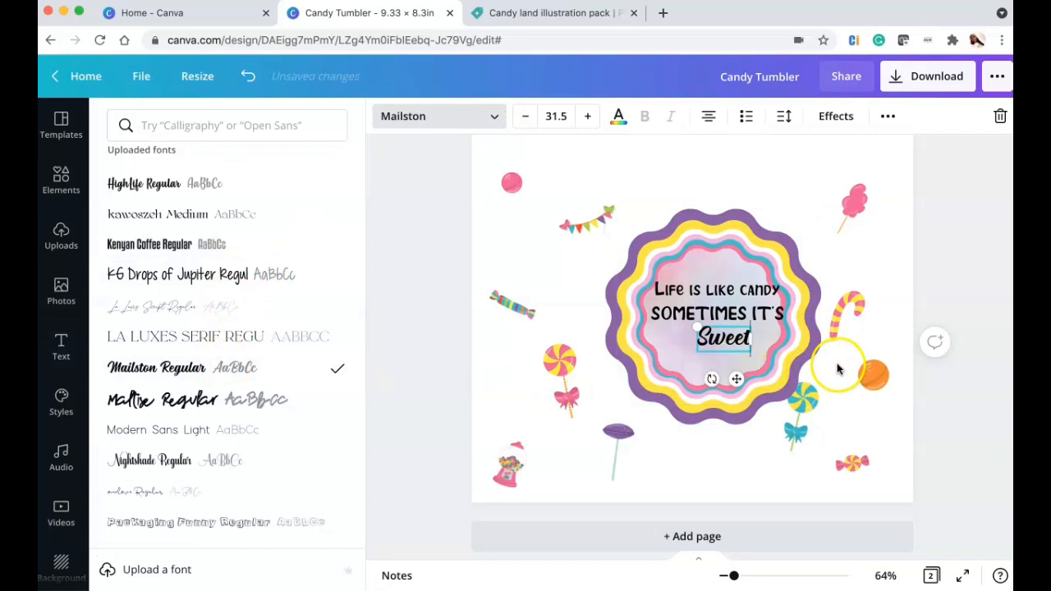
pyautogui.click(888, 252)
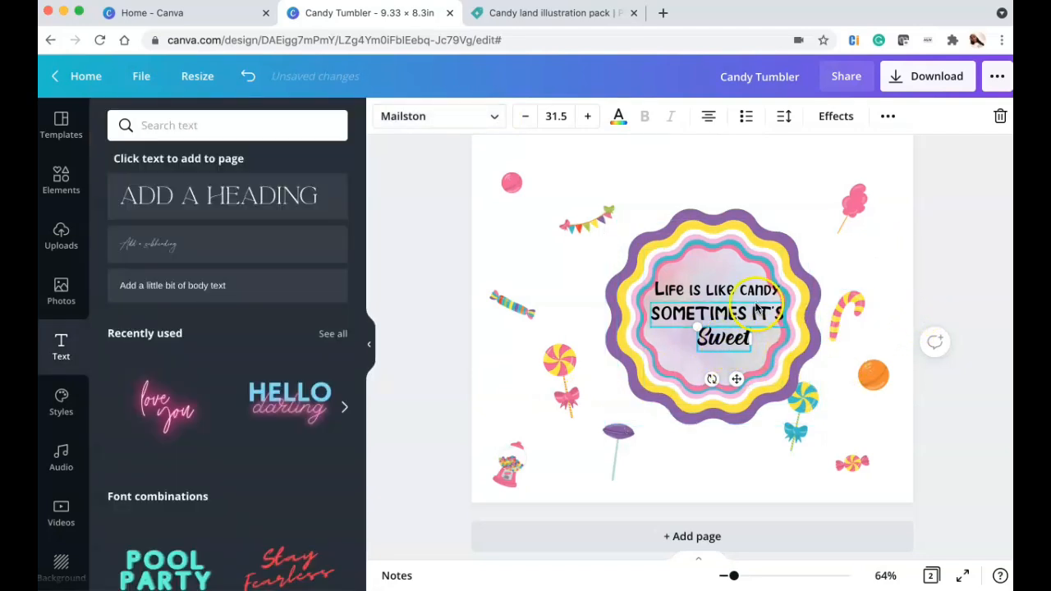
# Duplicate the "Sweet" line, place the copy lower in the pastel centre and replace its text with "Choke".
pyautogui.click(888, 116)
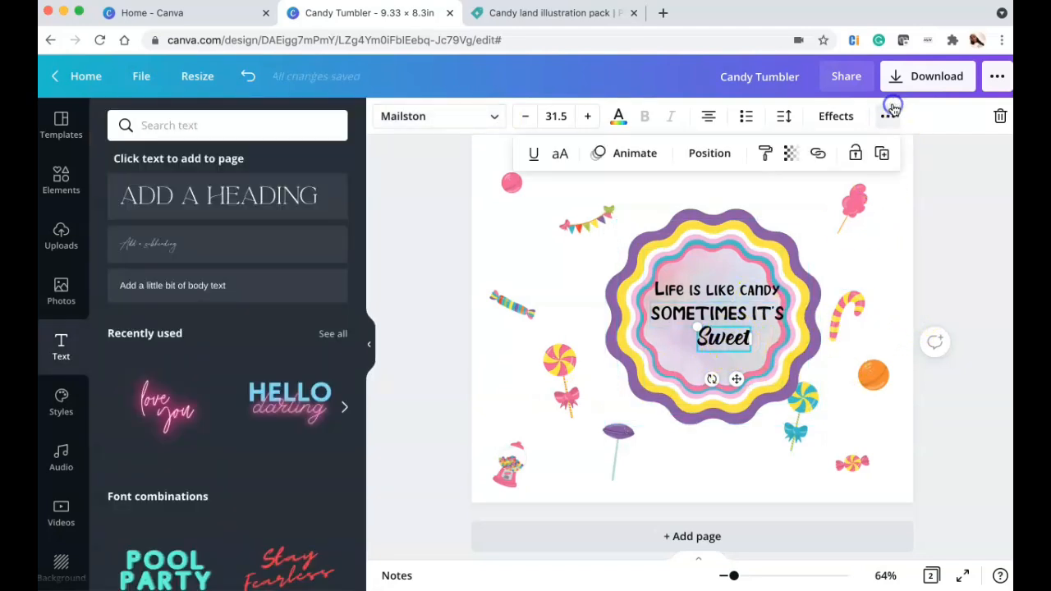
pyautogui.click(878, 155)
pyautogui.moveTo(748, 350); pyautogui.dragTo(728, 372)
pyautogui.click(728, 372)
pyautogui.write('Choc')
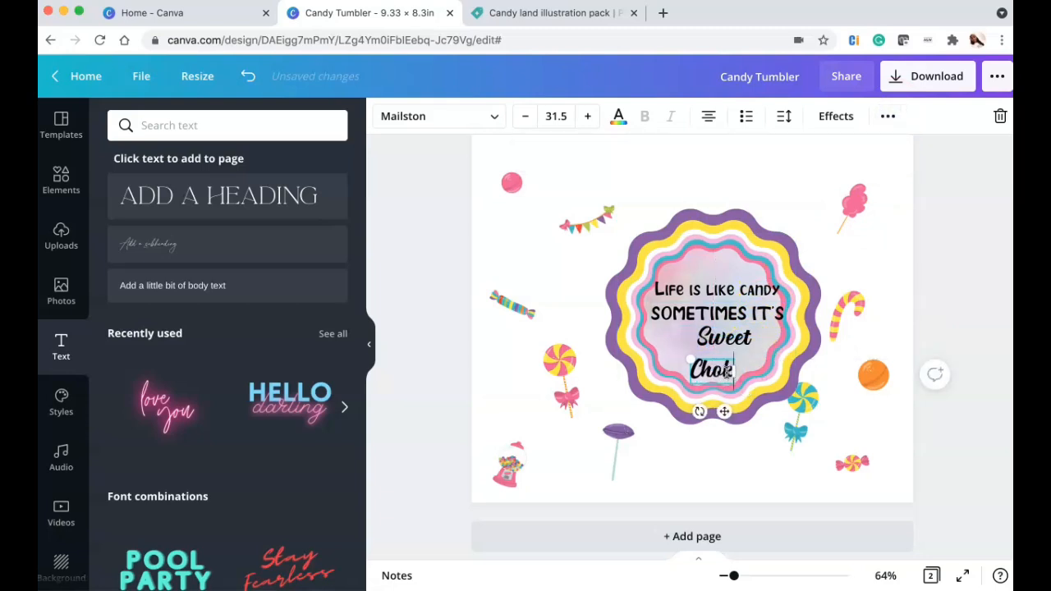
pyautogui.write('ke')
# Duplicate the "SOMETIMES IT'S" line on page 2 and change the copy's text to "SOMETIMES IT'LL".
pyautogui.click(756, 312)
pyautogui.click(887, 115)
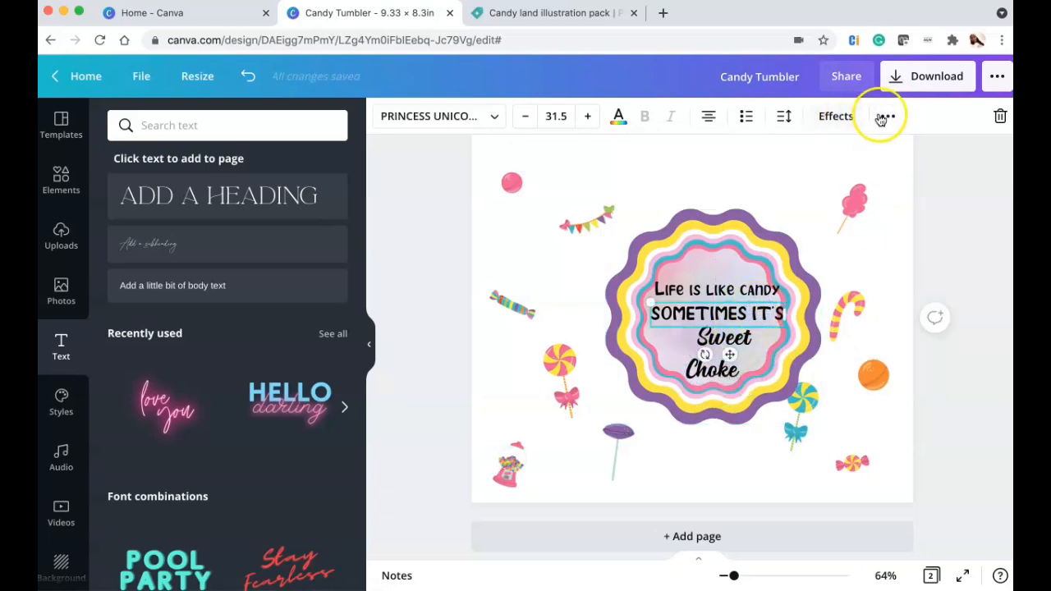
pyautogui.click(881, 154)
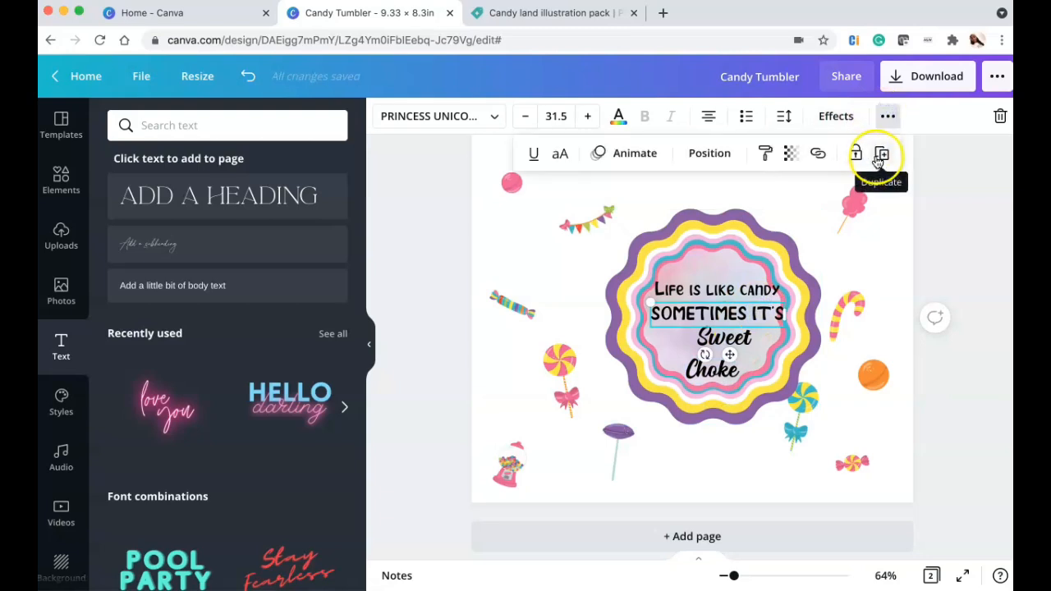
pyautogui.click(757, 326)
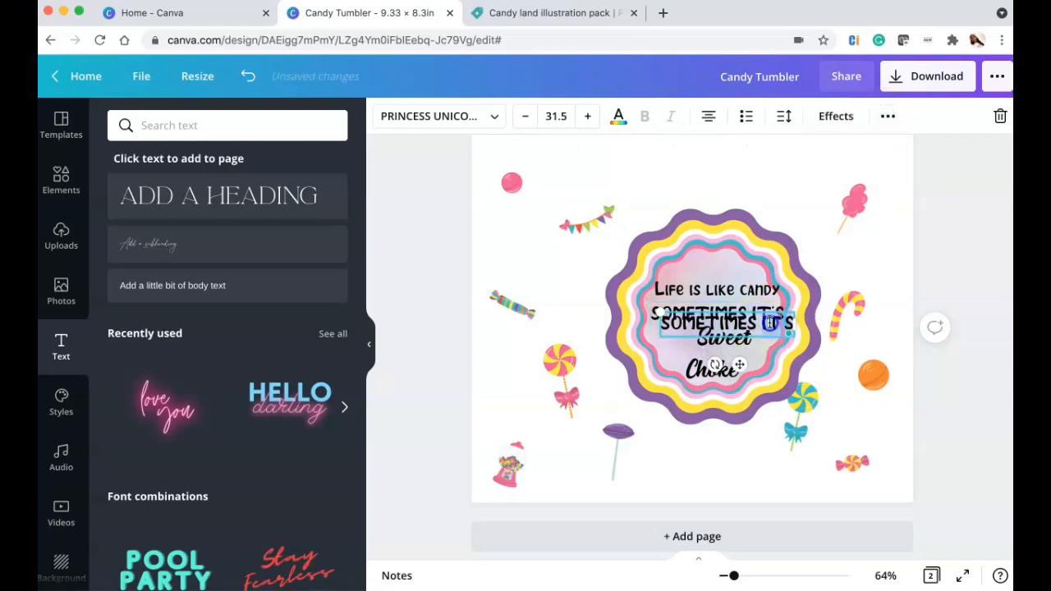
pyautogui.write("it'll")
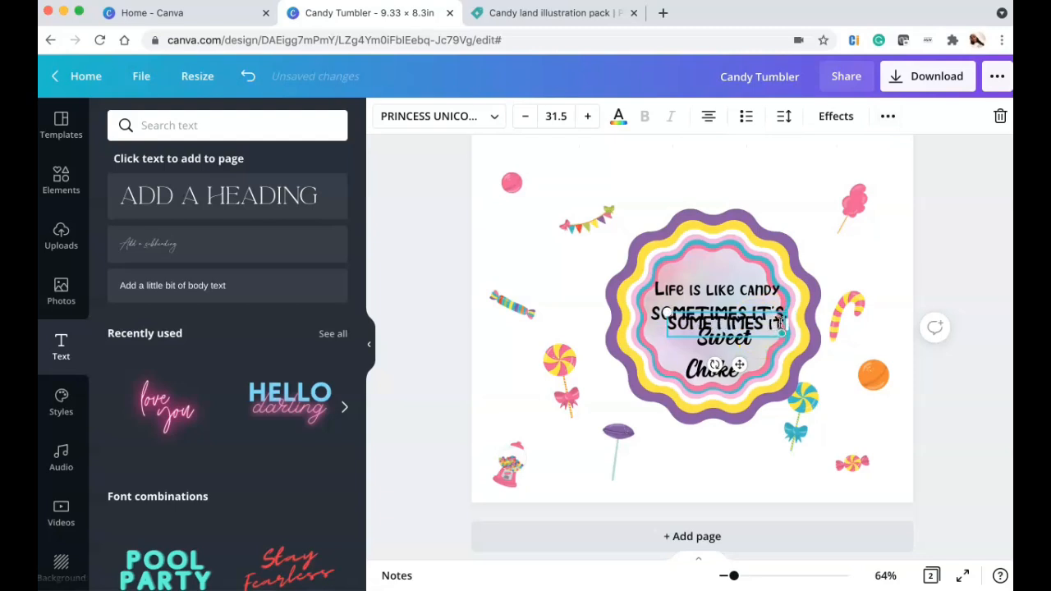
pyautogui.press('BackSpace')
pyautogui.press('BackSpace')
pyautogui.press('BackSpace')
pyautogui.press('BackSpace')
pyautogui.press('BackSpace')
pyautogui.press('BackSpace')
pyautogui.press('BackSpace')
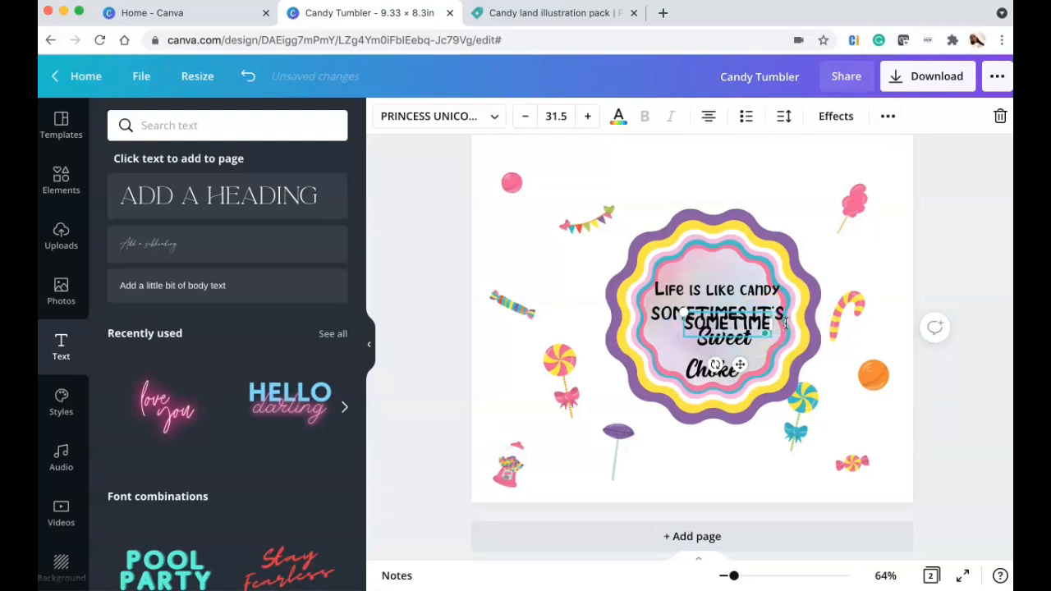
pyautogui.write("S IT'LL")
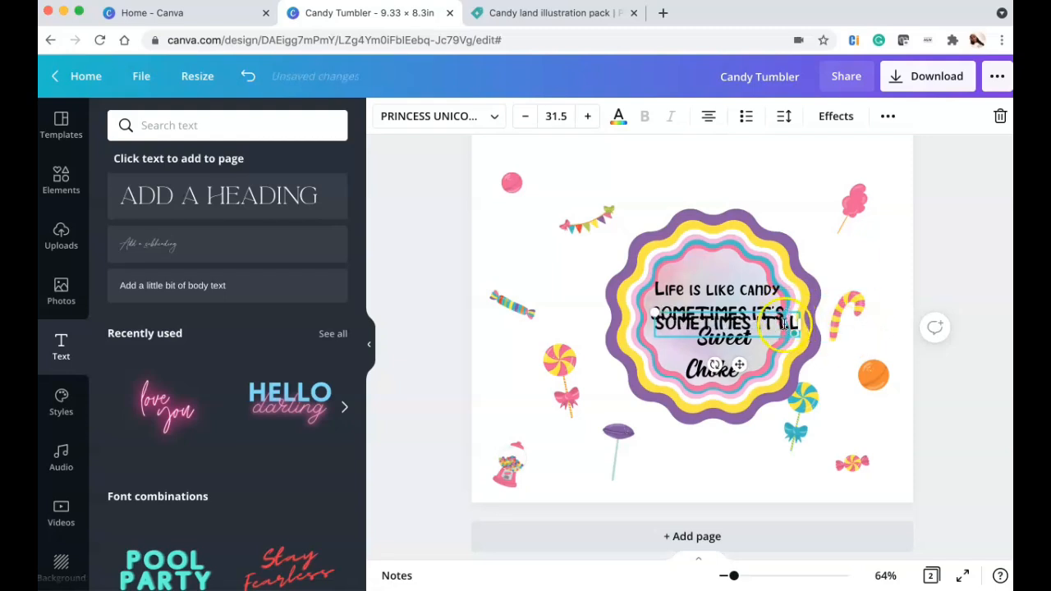
# Duplicate the "Life is like candy" line, replace the copy's text with "Make you" and move both new lines below "Sweet".
pyautogui.click(757, 292)
pyautogui.click(888, 116)
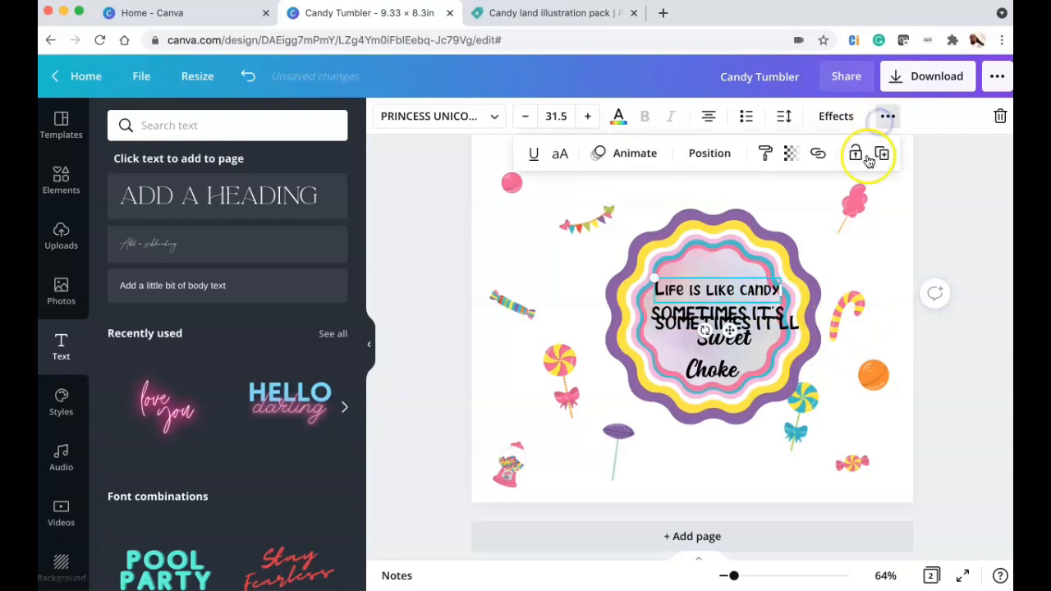
pyautogui.click(880, 154)
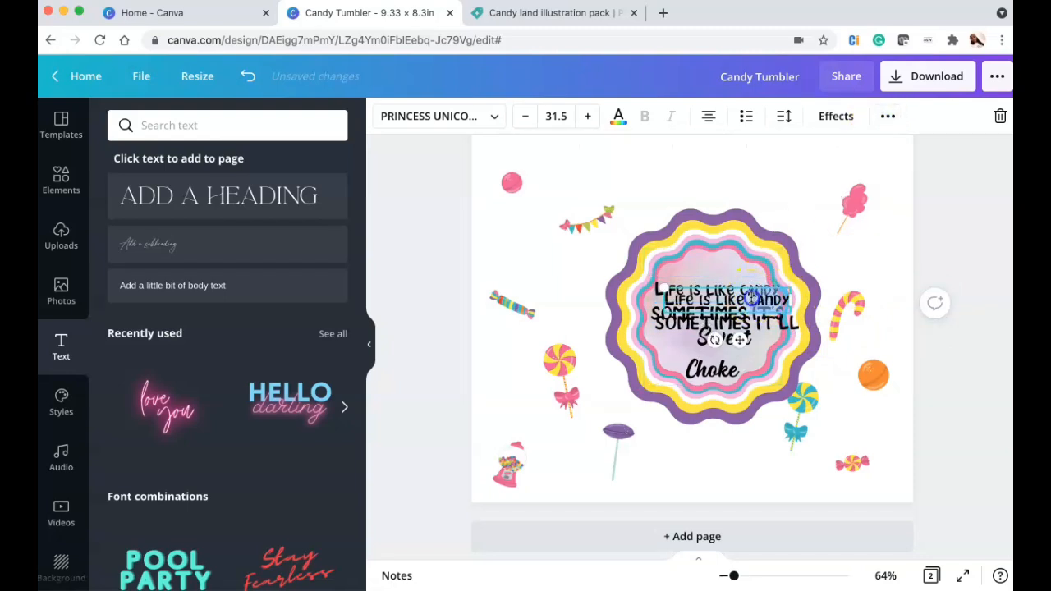
pyautogui.write('Make you')
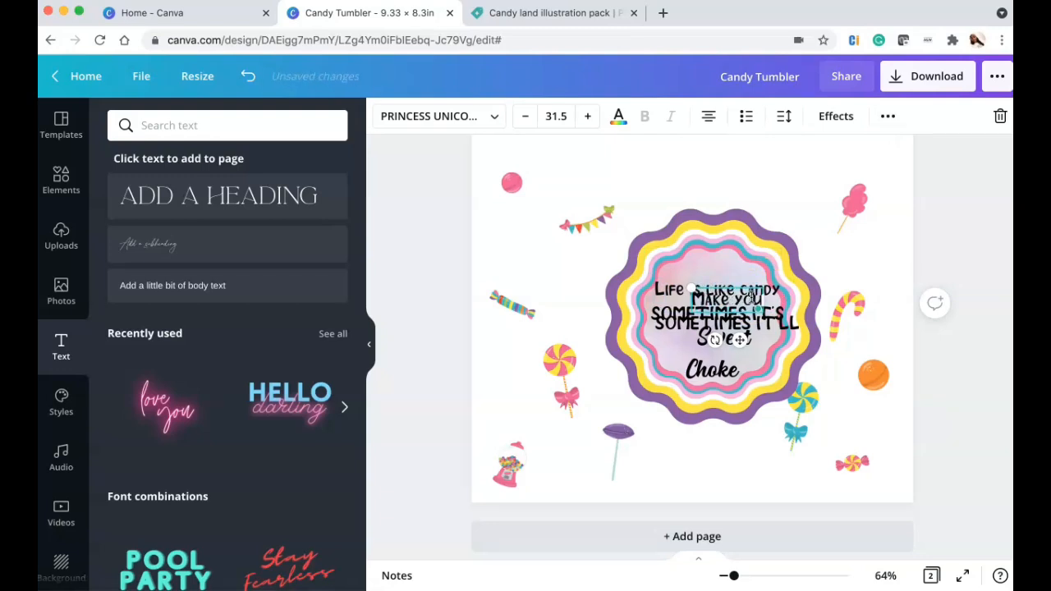
pyautogui.click(884, 259)
pyautogui.moveTo(735, 301); pyautogui.dragTo(732, 379)
pyautogui.moveTo(743, 324); pyautogui.dragTo(743, 359)
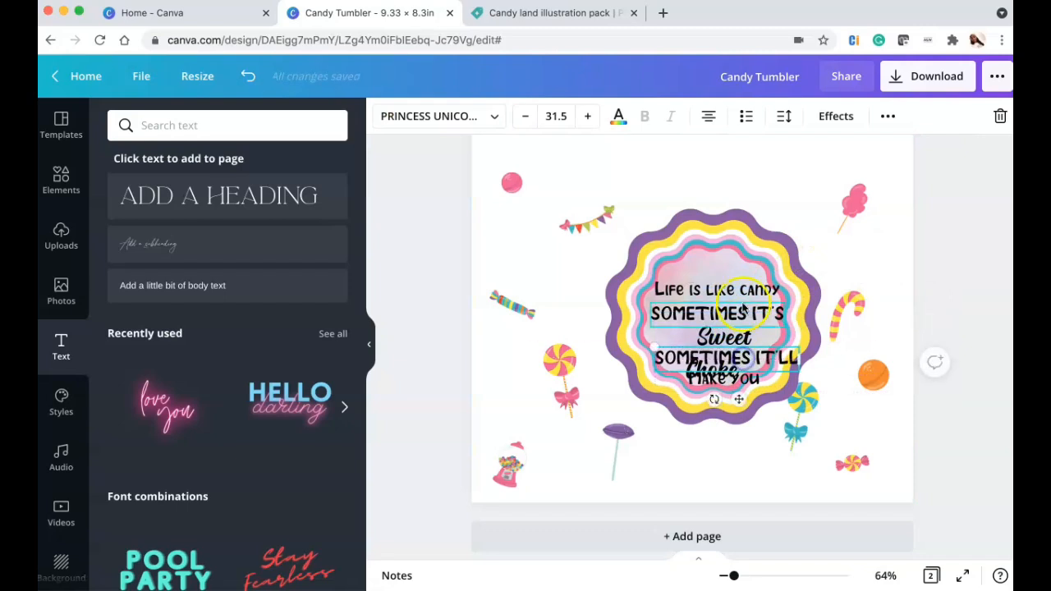
# Shrink the "Life is like candy" line to 27.9 and "SOMETIMES IT'S" to 27.2, and stack them near the top of the pastel centre.
pyautogui.click(748, 282)
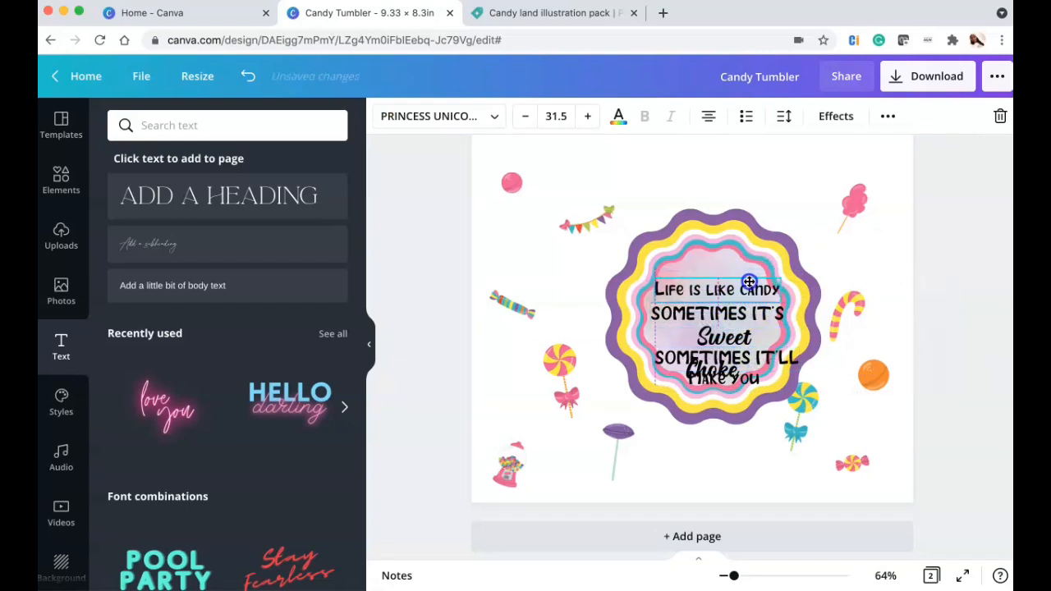
pyautogui.moveTo(774, 300); pyautogui.dragTo(726, 275)
pyautogui.click(751, 314)
pyautogui.moveTo(778, 322); pyautogui.dragTo(727, 297)
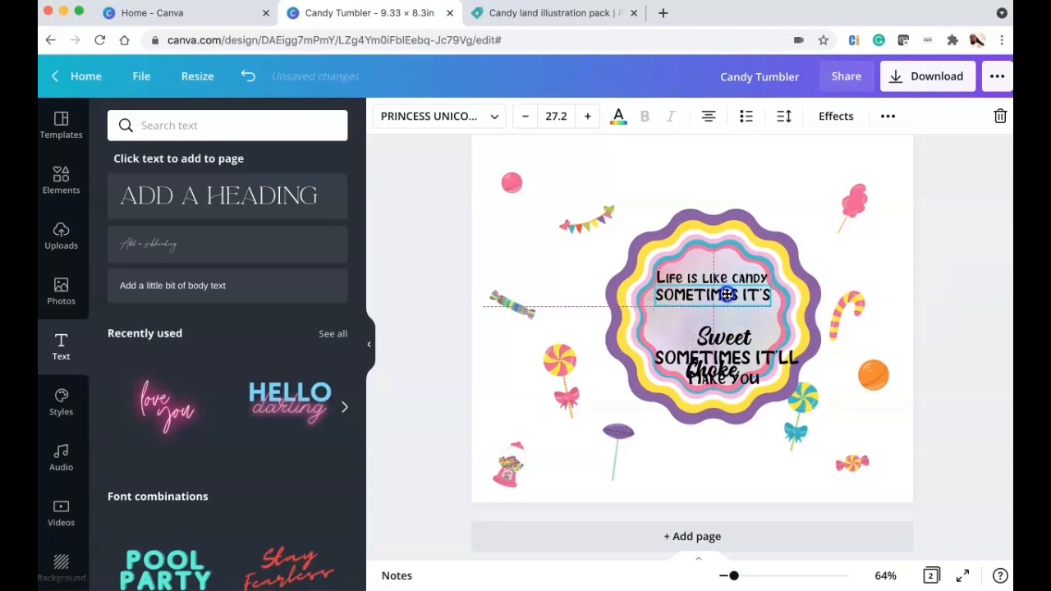
# Stack "Sweet", "SOMETIMES IT'LL" reduced to size 28.1, and "Make you" under the first two quote lines.
pyautogui.click(742, 340)
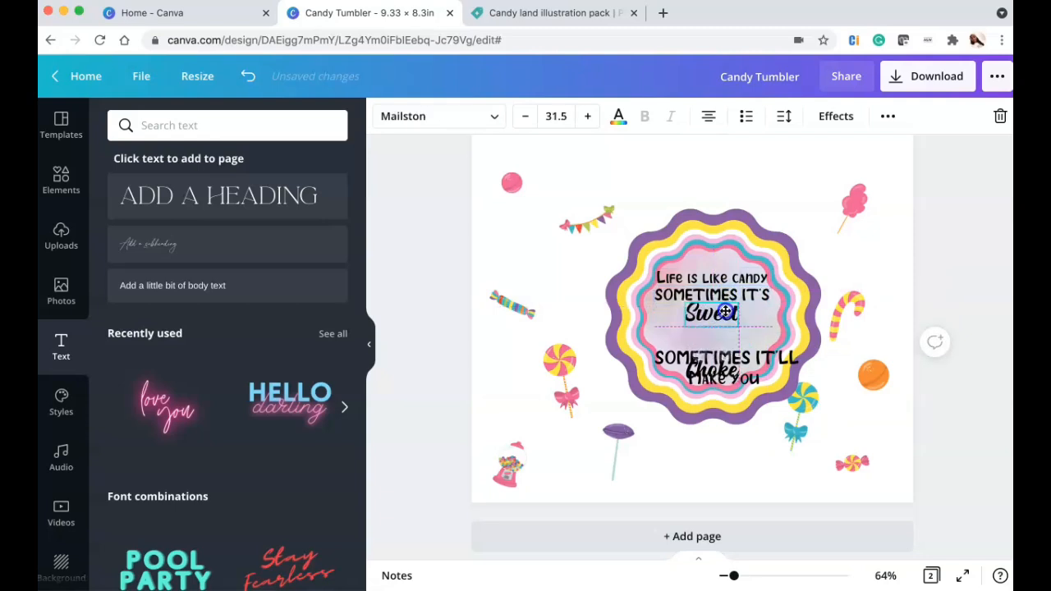
pyautogui.moveTo(782, 379); pyautogui.dragTo(753, 335)
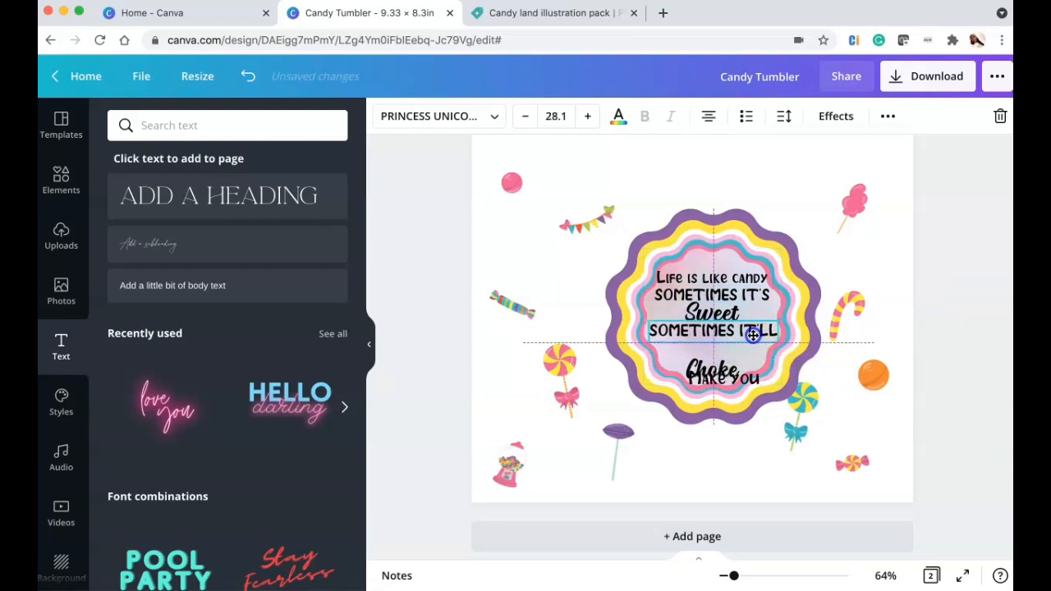
pyautogui.moveTo(722, 374); pyautogui.dragTo(727, 348)
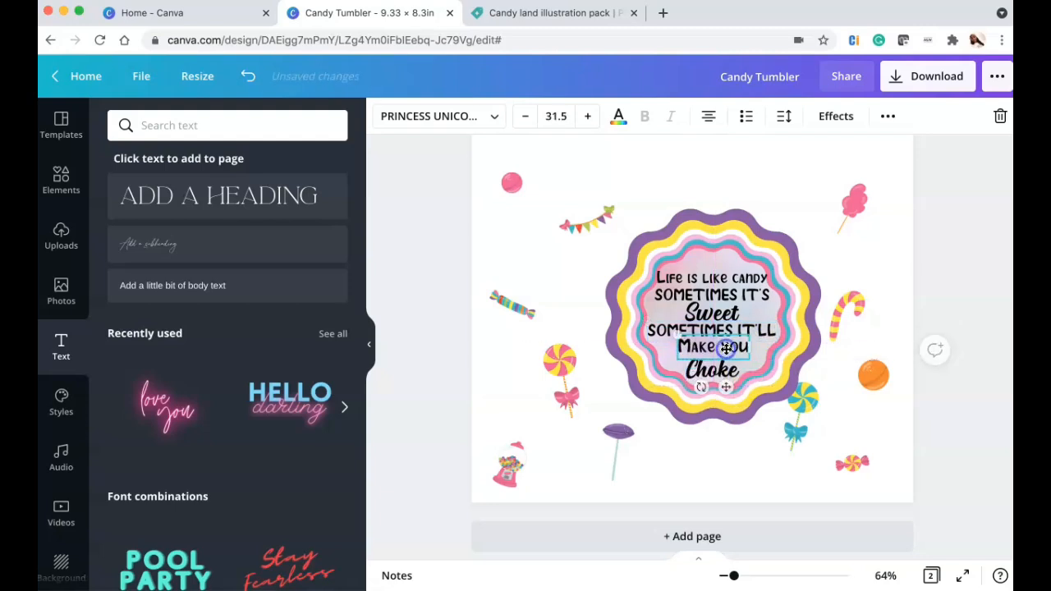
# Reduce the "Life is like candy" line to size 25.4 and "SOMETIMES IT'S" to 25.8, keeping both centred in the badge.
pyautogui.click(737, 287)
pyautogui.click(722, 322)
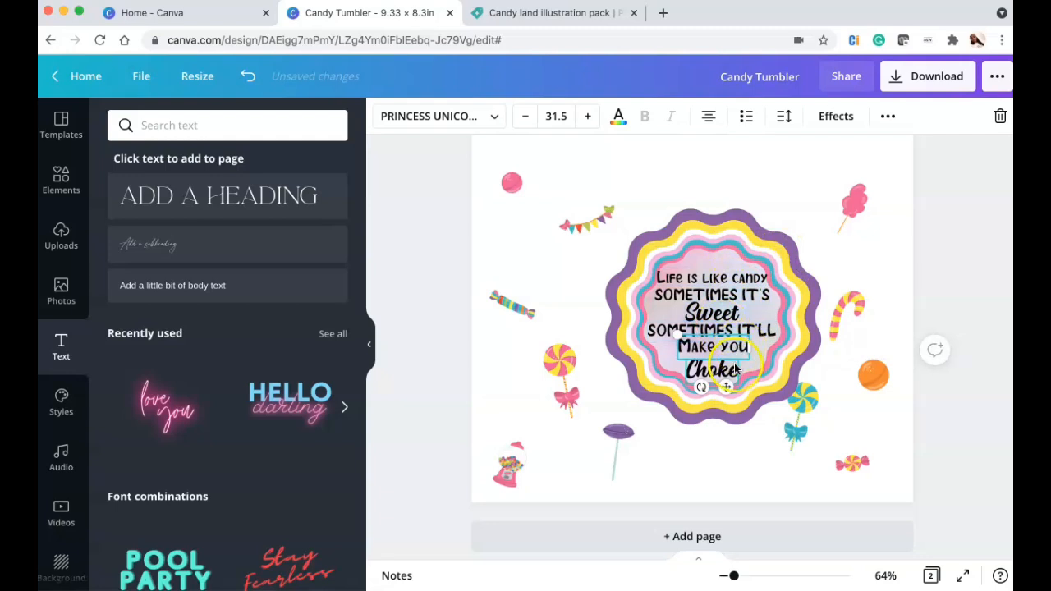
pyautogui.click(746, 279)
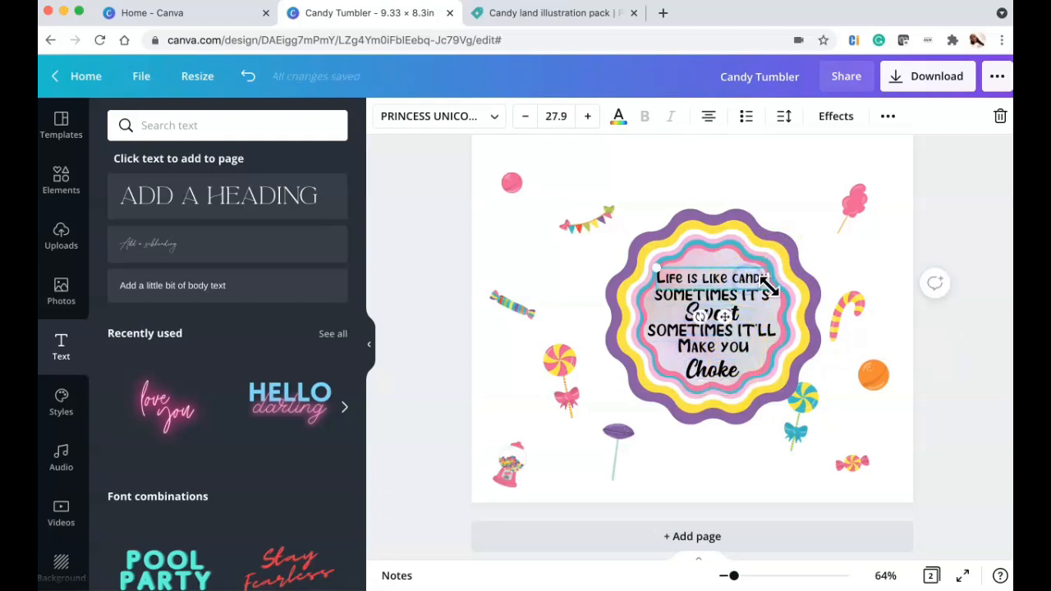
pyautogui.moveTo(764, 285); pyautogui.dragTo(733, 275)
pyautogui.click(751, 293)
pyautogui.moveTo(771, 306); pyautogui.dragTo(742, 289)
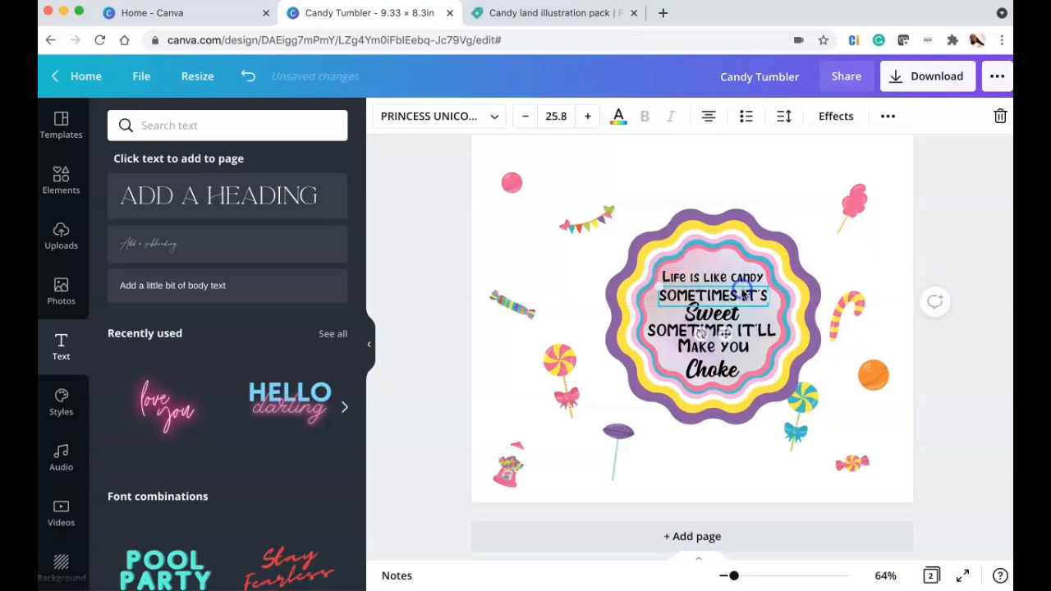
# Shrink "SOMETIMES IT'LL" to size 26.3 and even out the spacing of "Sweet", "SOMETIMES IT'LL" and "Make you" above "Choke".
pyautogui.click(727, 315)
pyautogui.click(739, 328)
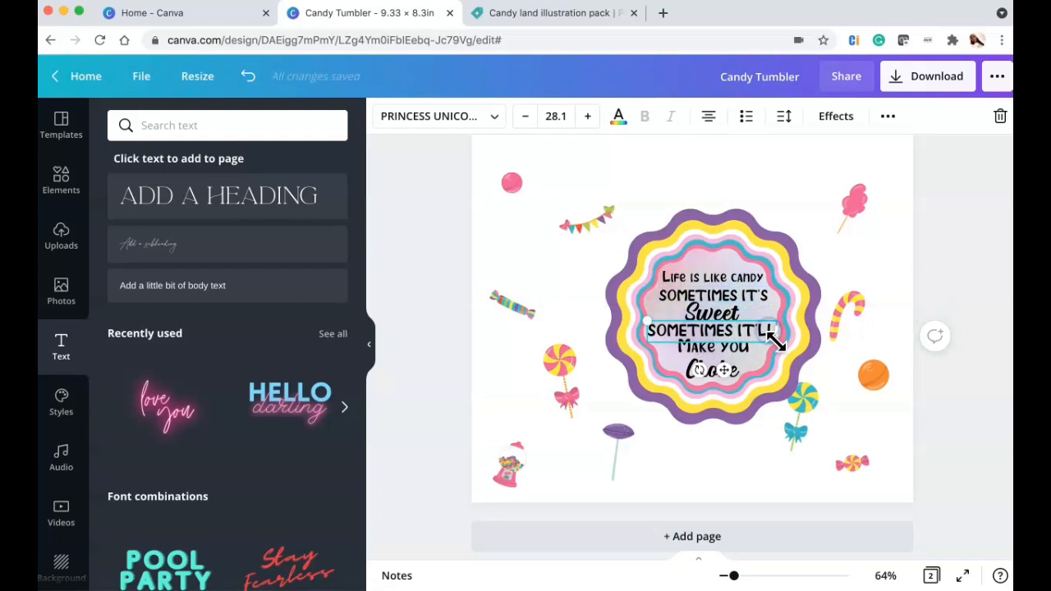
pyautogui.moveTo(776, 345); pyautogui.dragTo(767, 342)
pyautogui.click(743, 352)
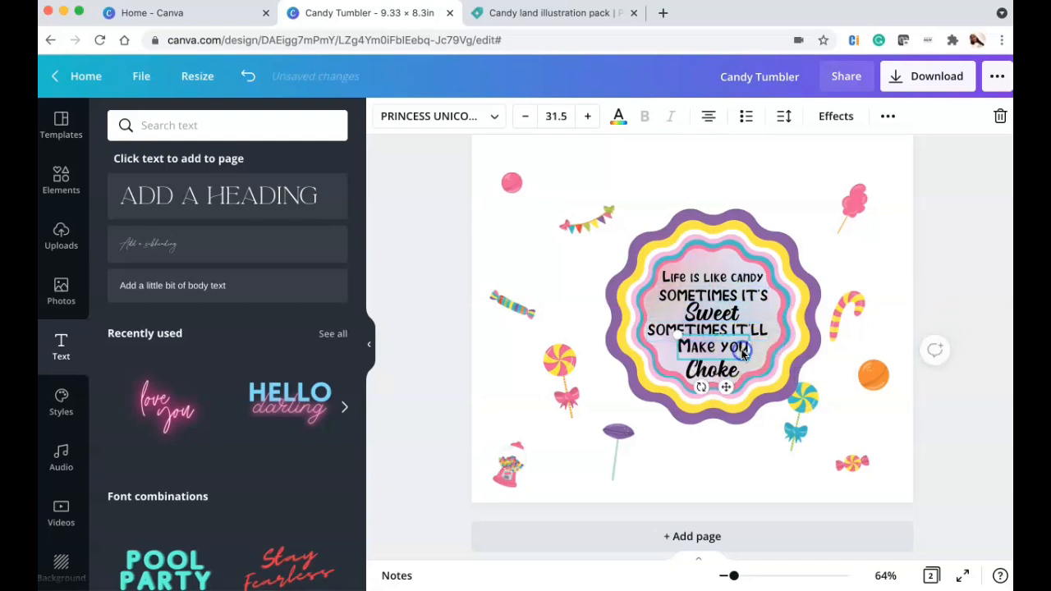
pyautogui.moveTo(742, 351); pyautogui.dragTo(741, 348)
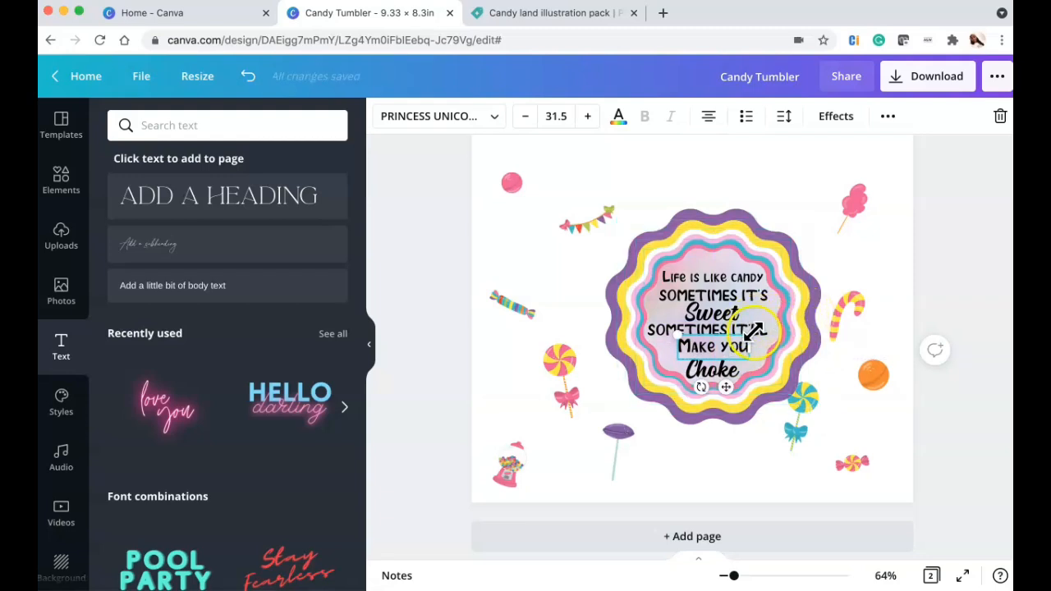
pyautogui.moveTo(735, 355); pyautogui.dragTo(719, 315)
pyautogui.click(716, 331)
pyautogui.click(829, 254)
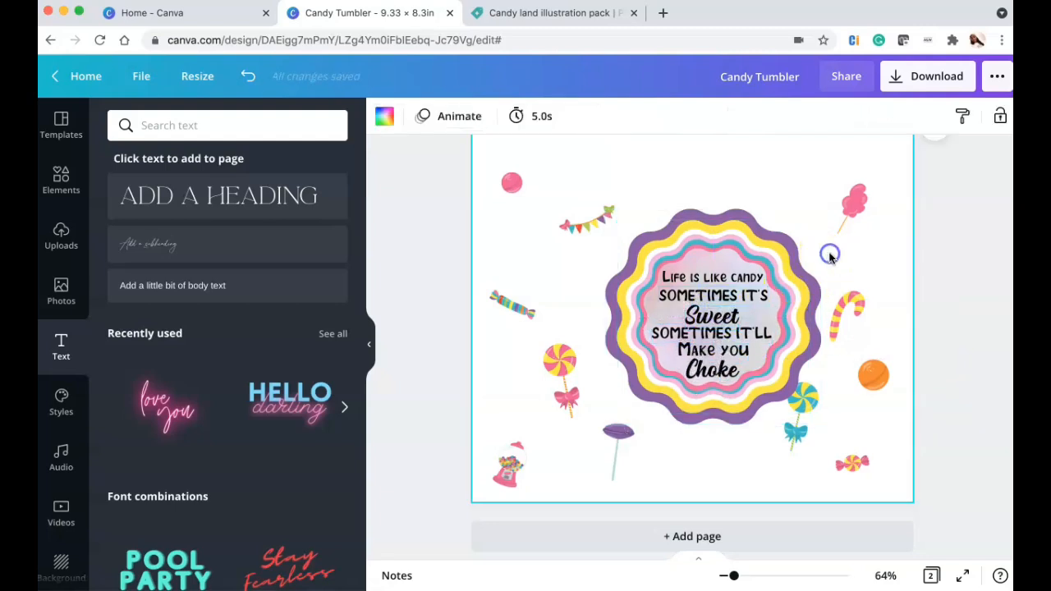
# Check the quote colours on the page 1 badge and colour the "Life is like candy" line on page 2 purple.
pyautogui.click(733, 277)
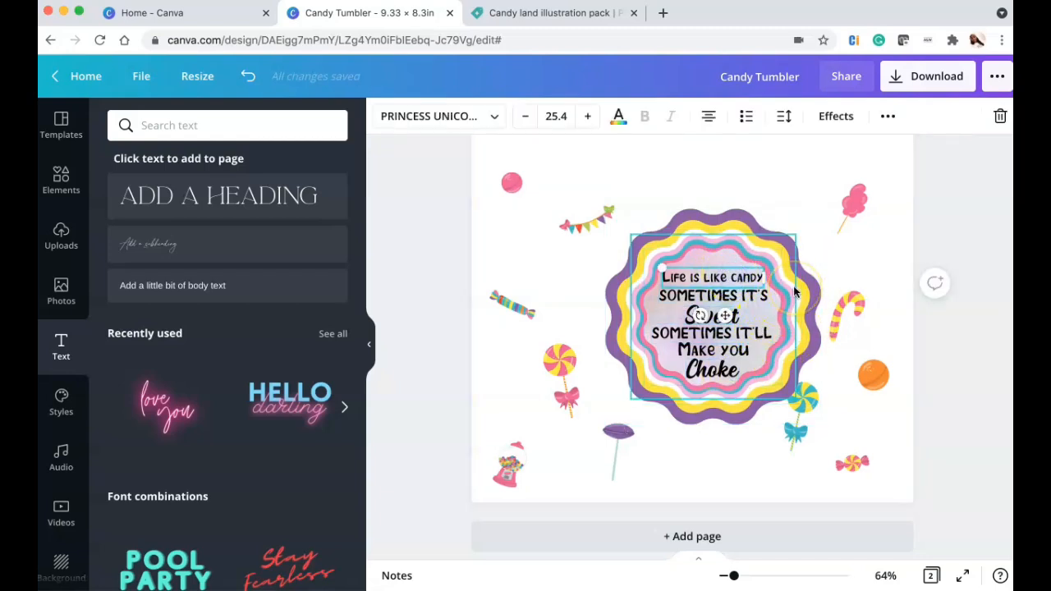
pyautogui.click(836, 115)
pyautogui.click(915, 214)
pyautogui.click(855, 268)
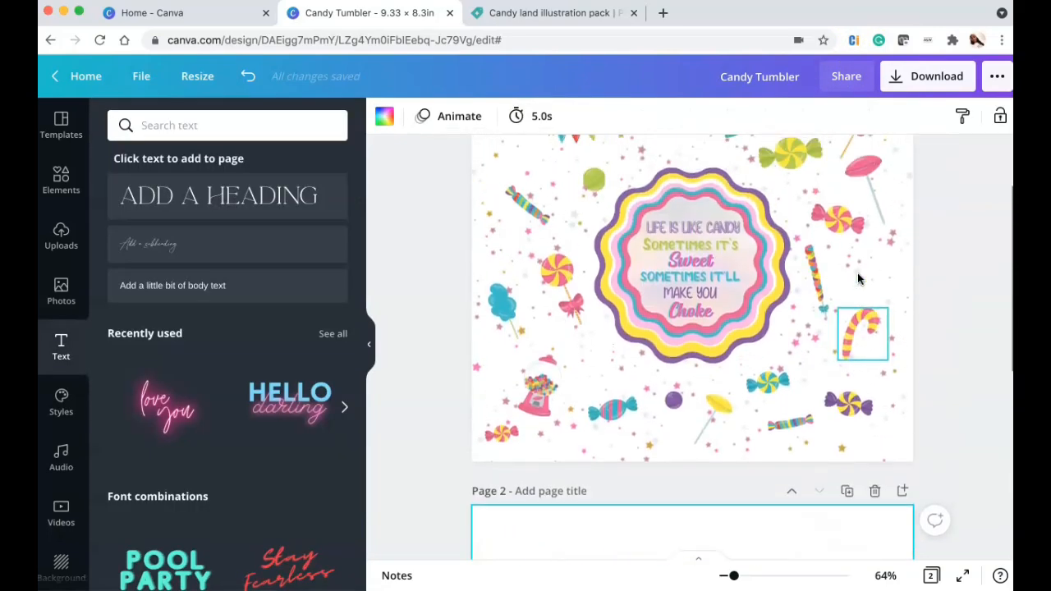
pyautogui.scroll(-5, 858, 278)
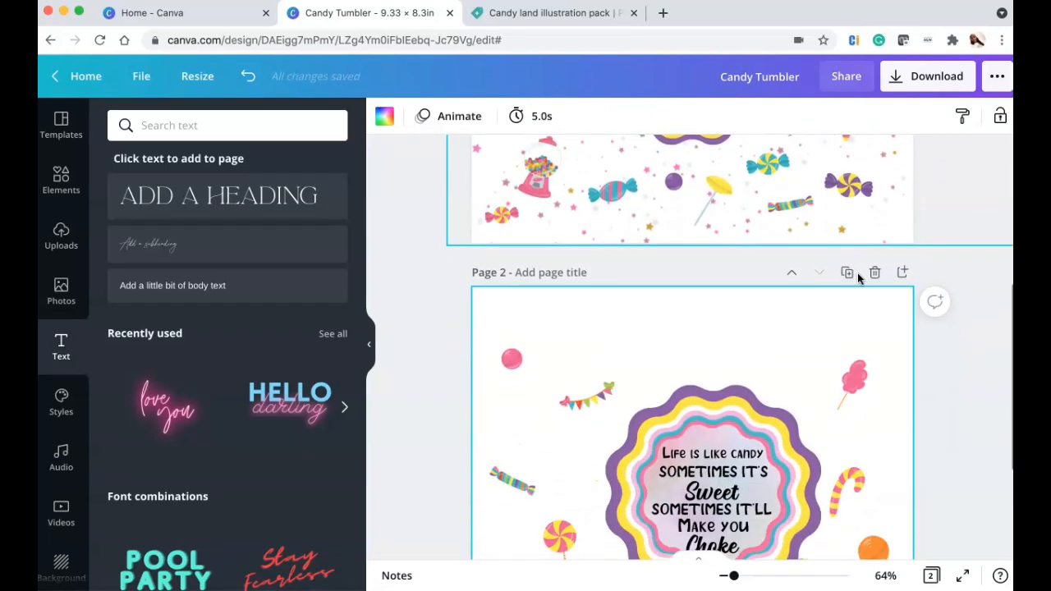
pyautogui.click(713, 441)
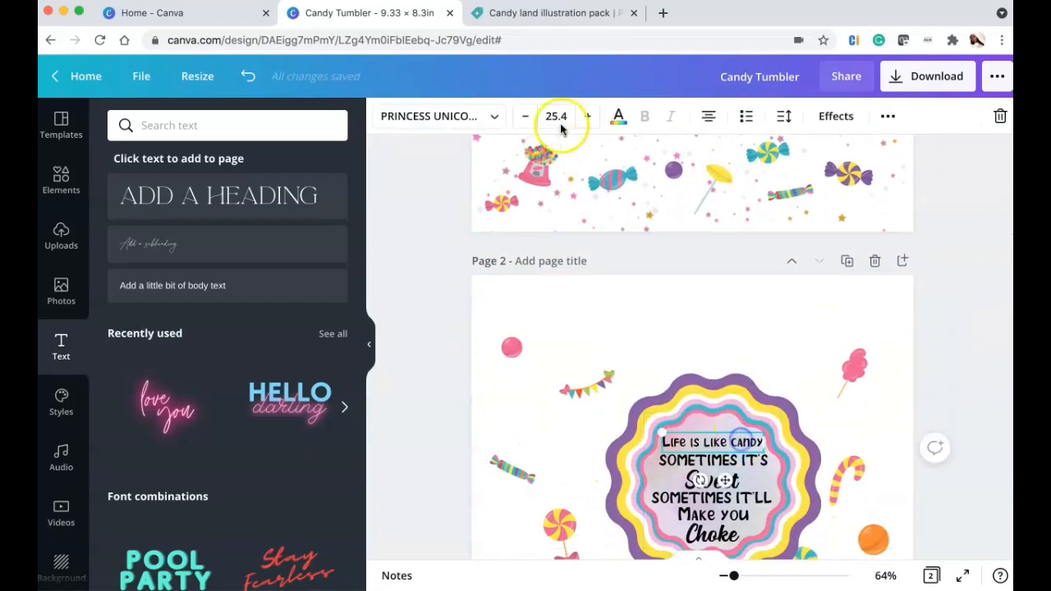
pyautogui.click(618, 117)
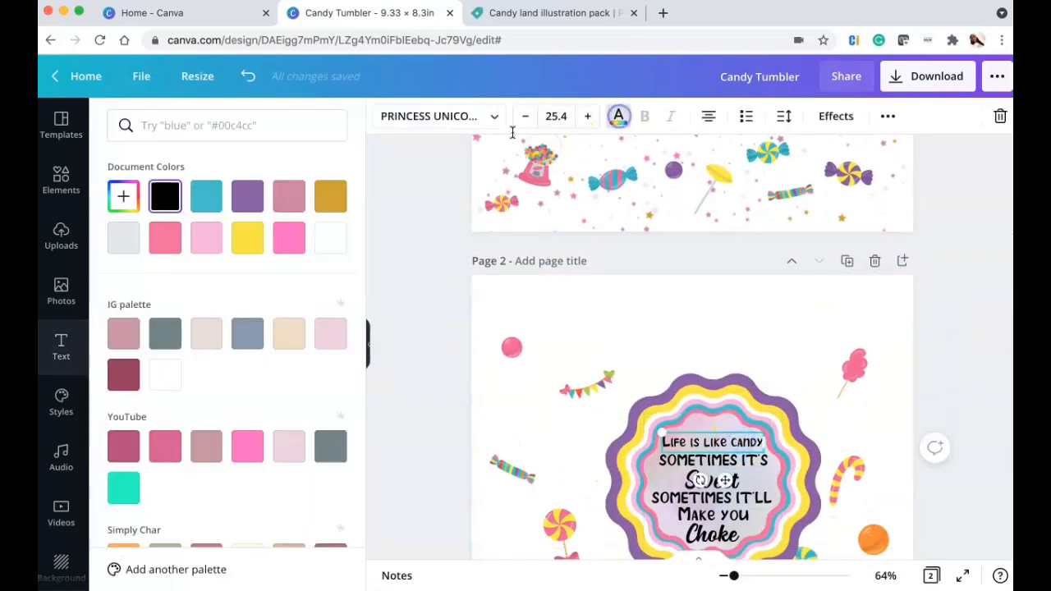
pyautogui.click(250, 200)
pyautogui.scroll(-2, 504, 401)
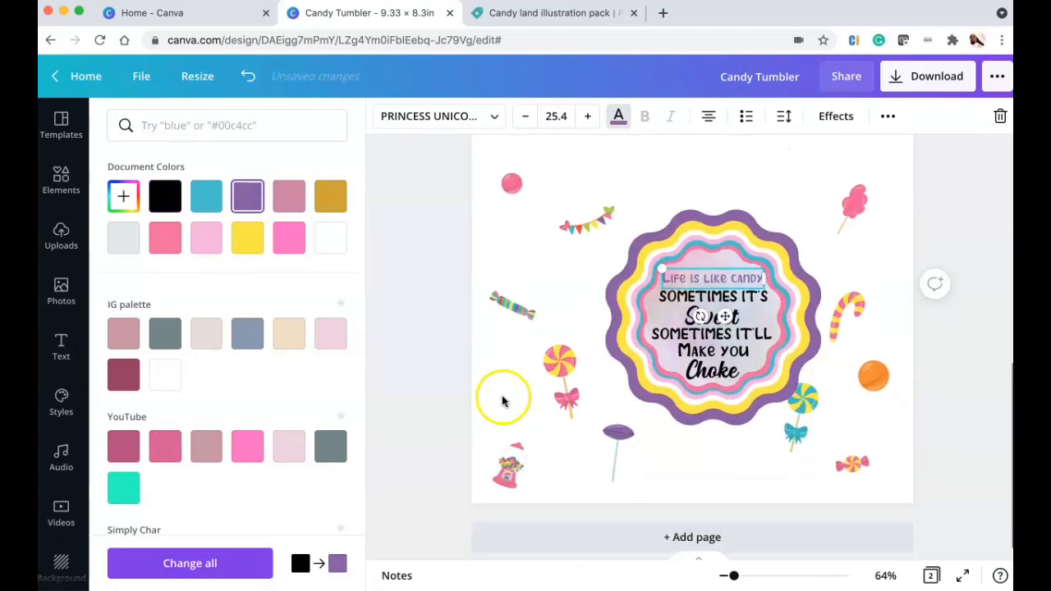
# Colour the "SOMETIMES IT'S" line lime from the gumball machine's colours and "Sweet" teal from the striped candy's colours.
pyautogui.click(665, 277)
pyautogui.scroll(-3, 323, 267)
pyautogui.scroll(-4, 323, 267)
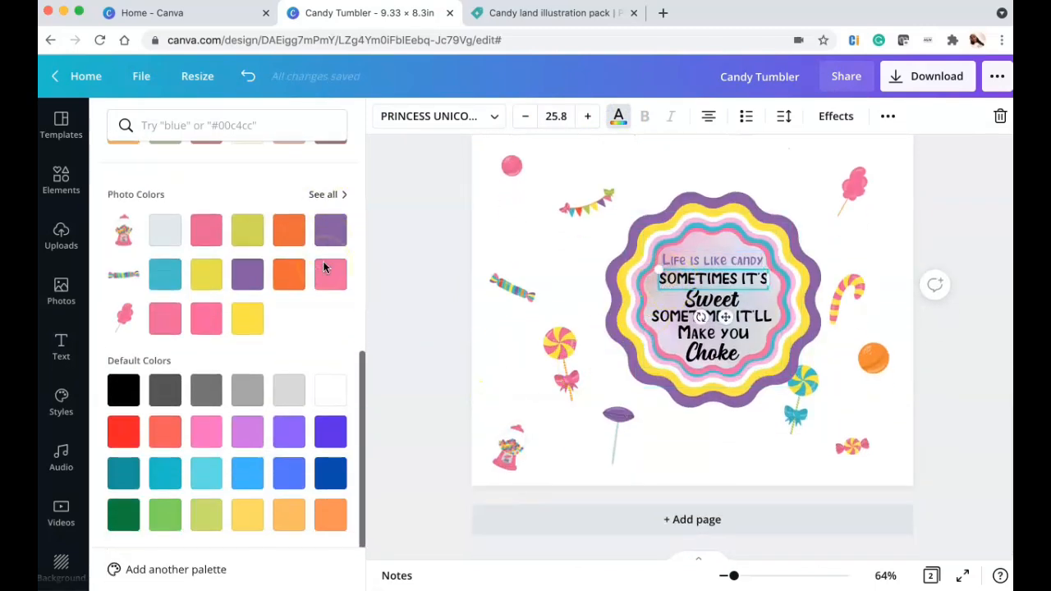
pyautogui.click(247, 216)
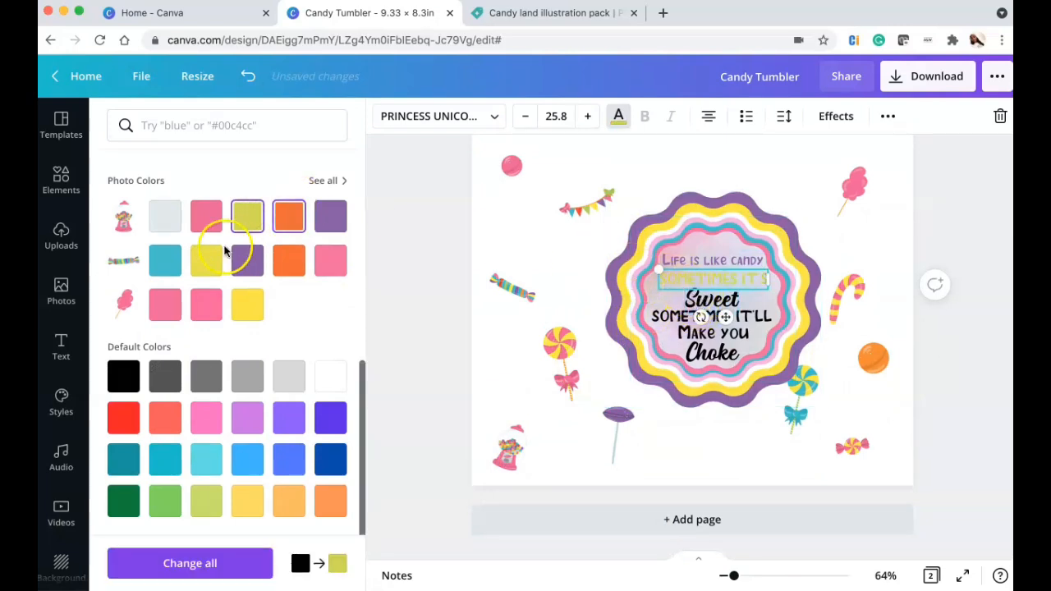
pyautogui.click(711, 300)
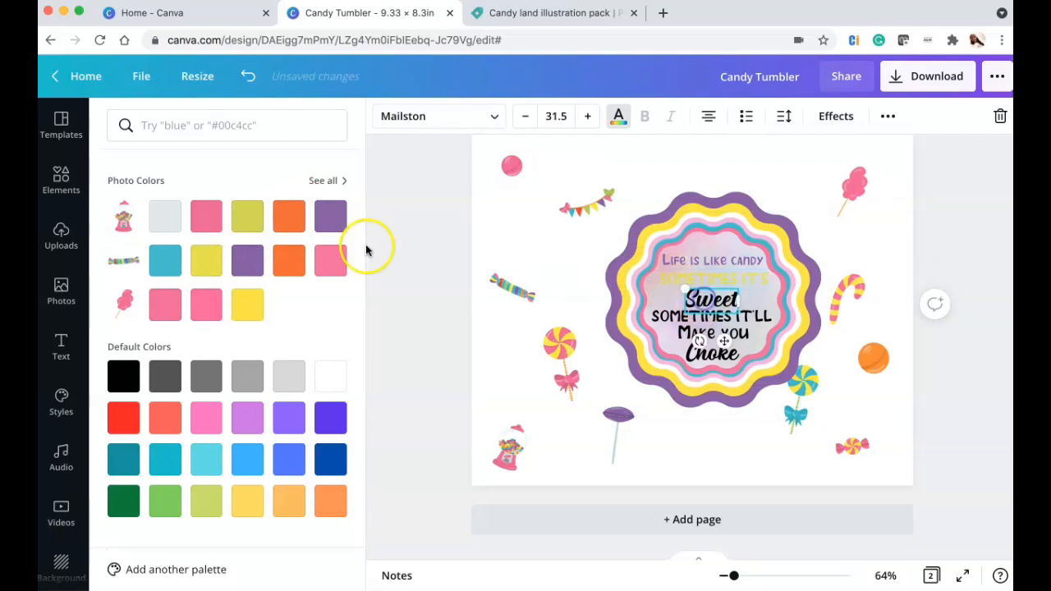
pyautogui.click(165, 260)
# Try purple on the "SOMETIMES IT'LL" line and set it to the orange from the gumball machine's colours.
pyautogui.press('Tab')
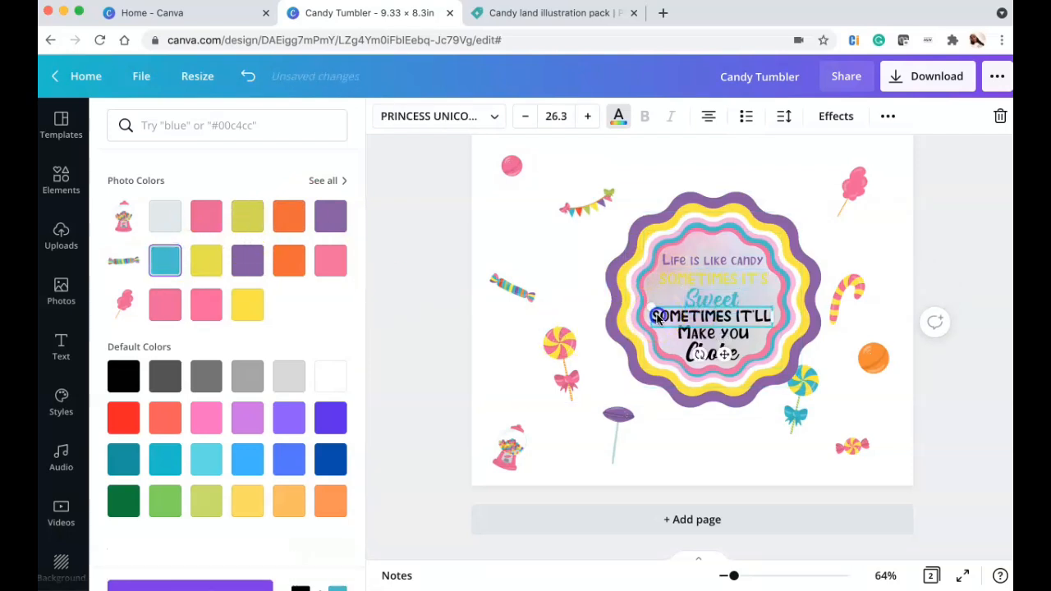
pyautogui.click(247, 261)
pyautogui.click(704, 337)
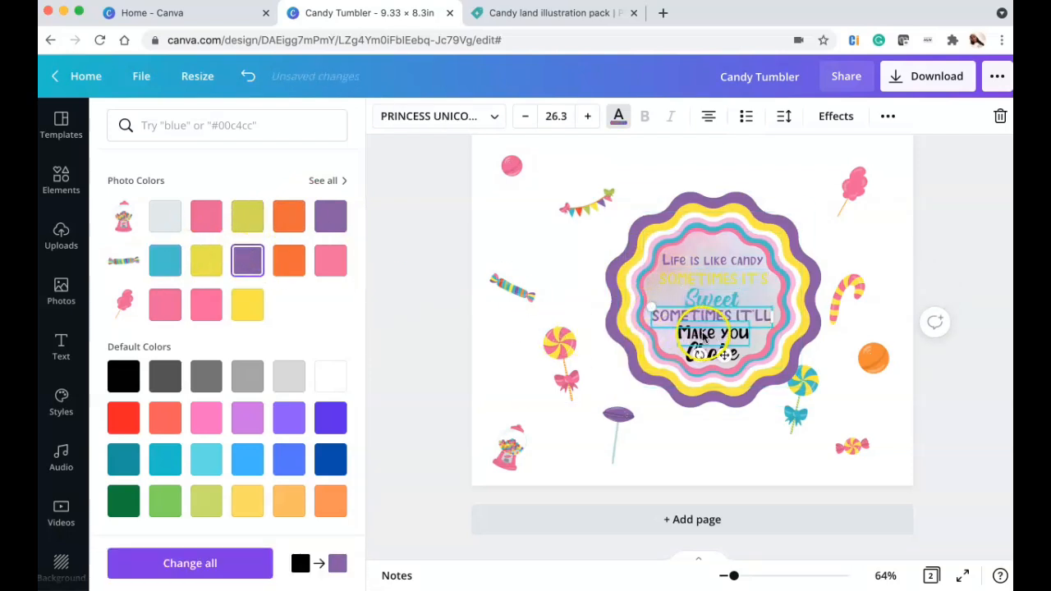
pyautogui.click(289, 216)
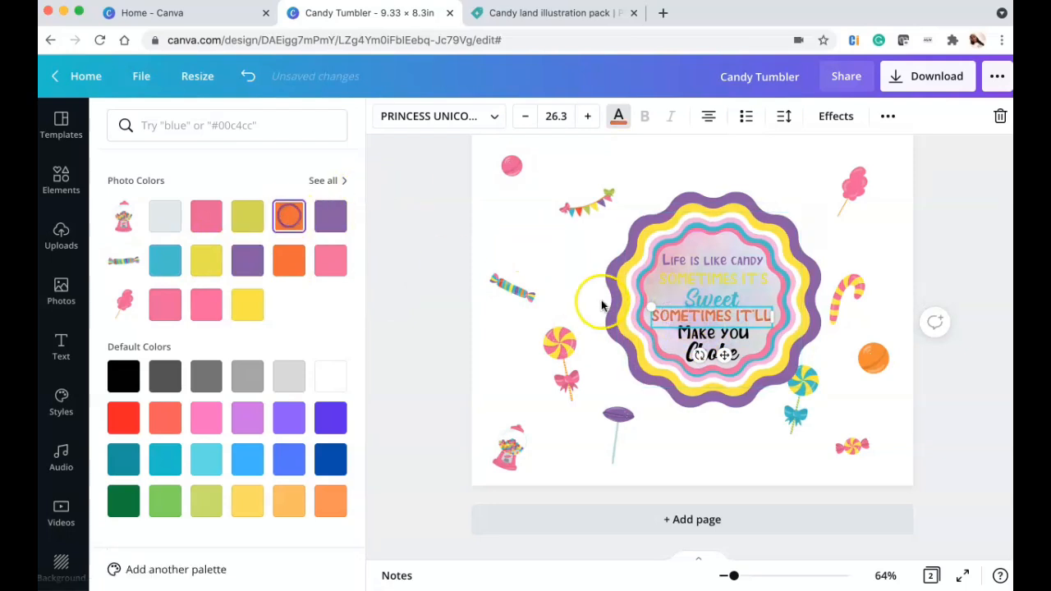
# Colour "Sweet" and "Choke" bright pink from the YouTube palette, and "Make you" purple from the gumball machine's colours.
pyautogui.click(683, 332)
pyautogui.click(683, 331)
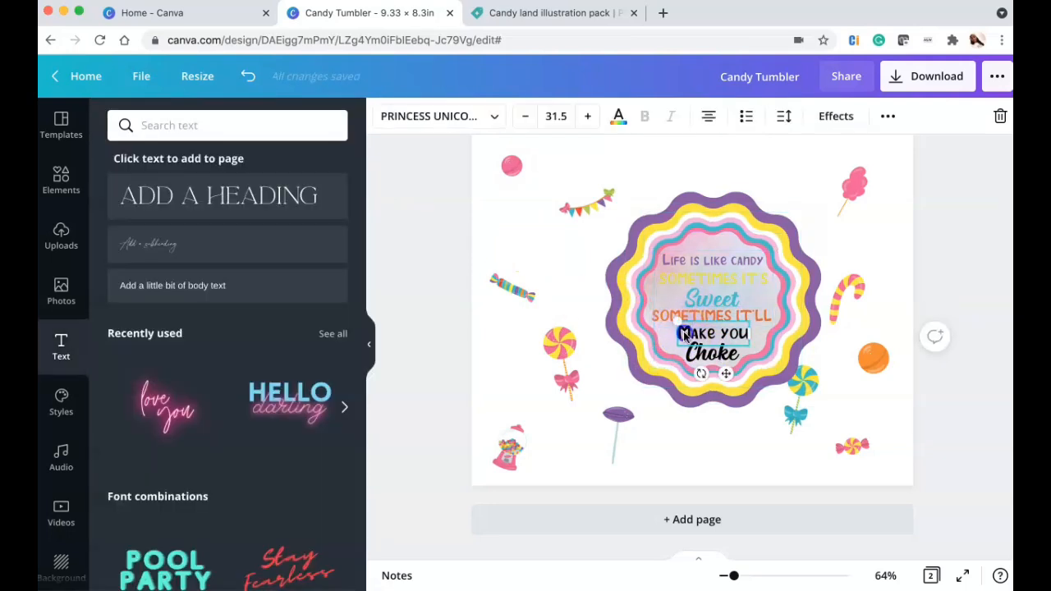
pyautogui.click(696, 289)
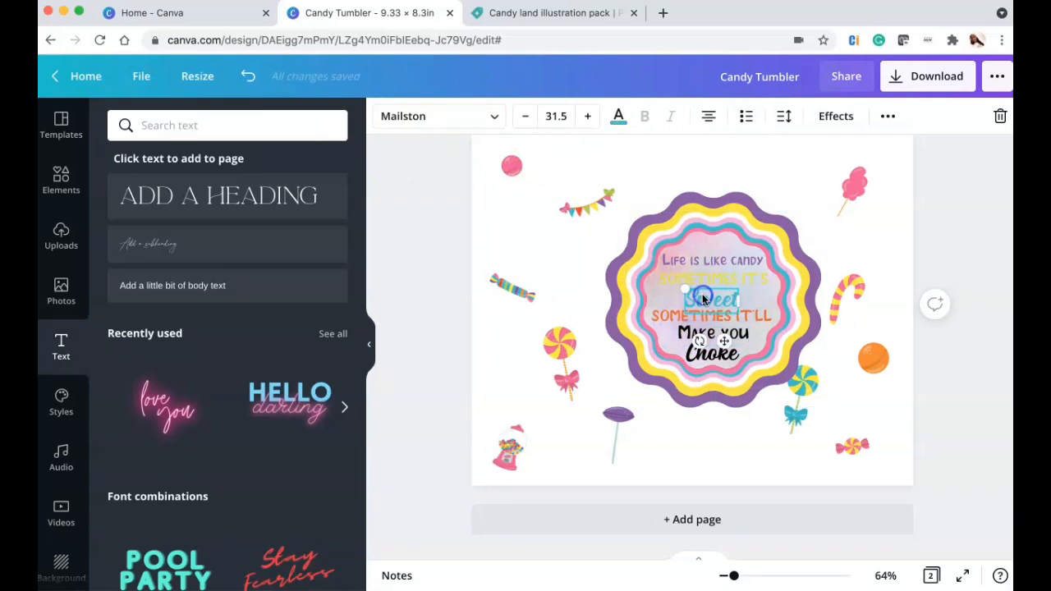
pyautogui.click(618, 116)
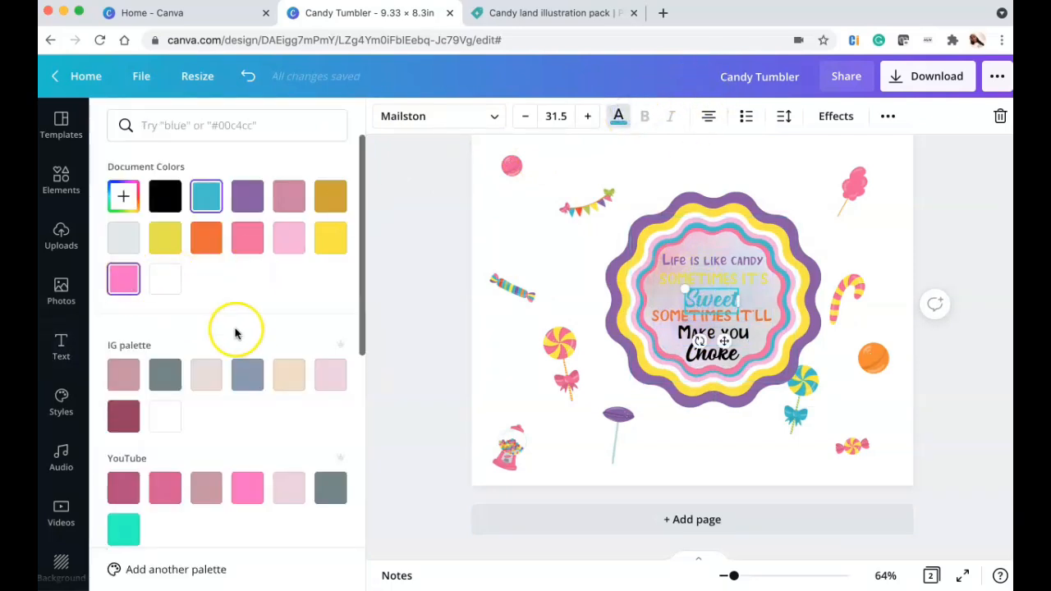
pyautogui.scroll(-5, 245, 336)
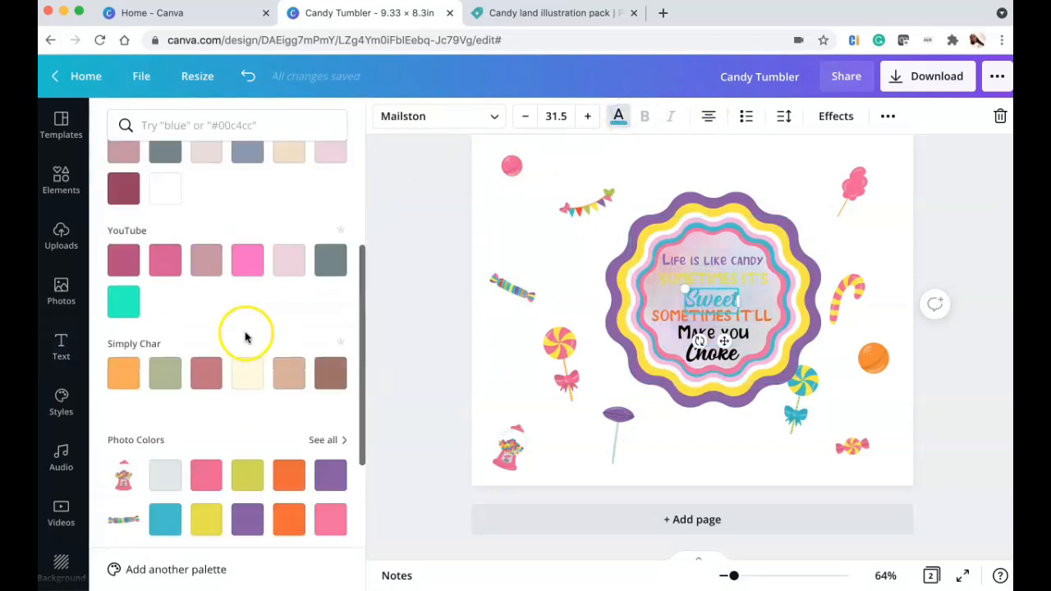
pyautogui.click(239, 261)
pyautogui.click(711, 353)
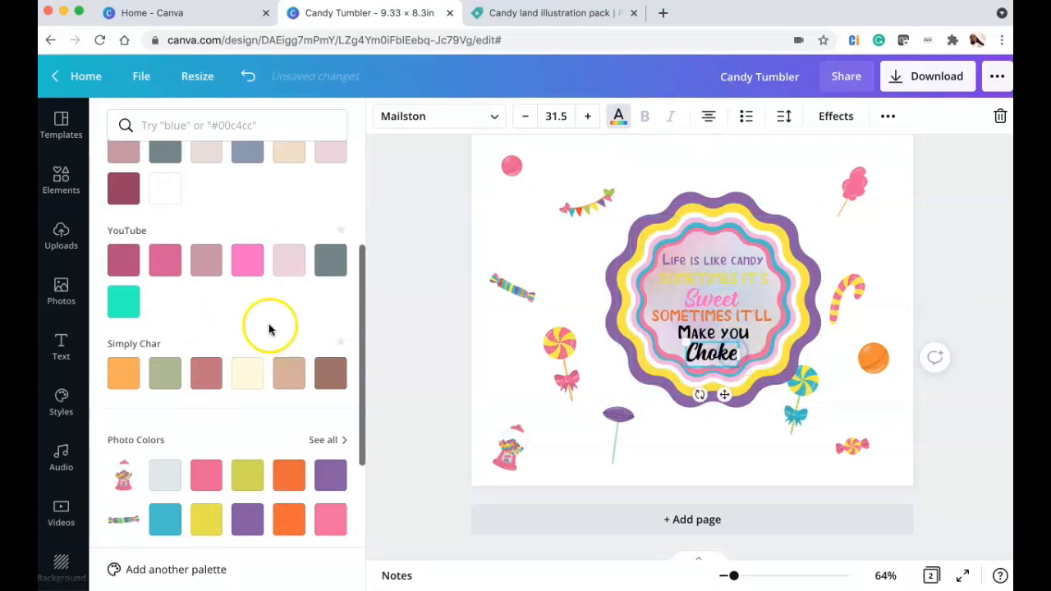
pyautogui.click(247, 260)
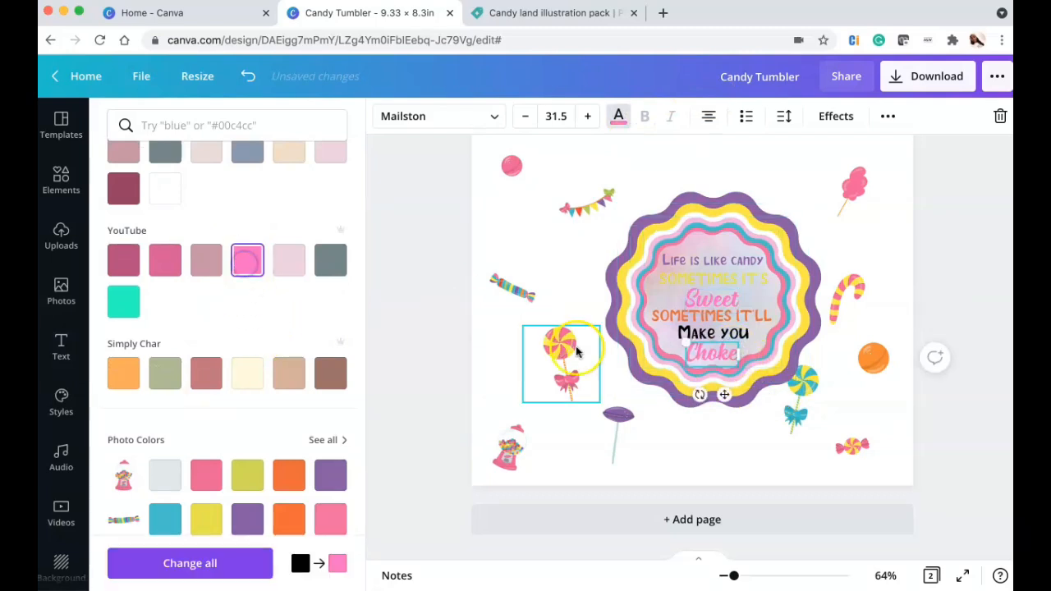
pyautogui.click(708, 340)
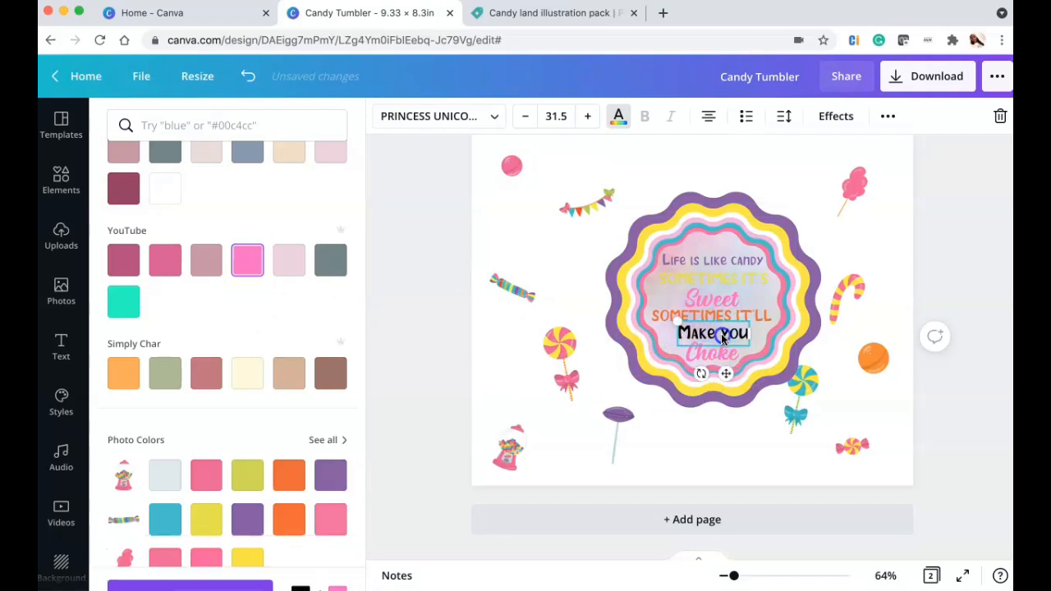
pyautogui.click(330, 474)
# Apply the Splice text effect to the "Life is like candy" line.
pyautogui.click(749, 264)
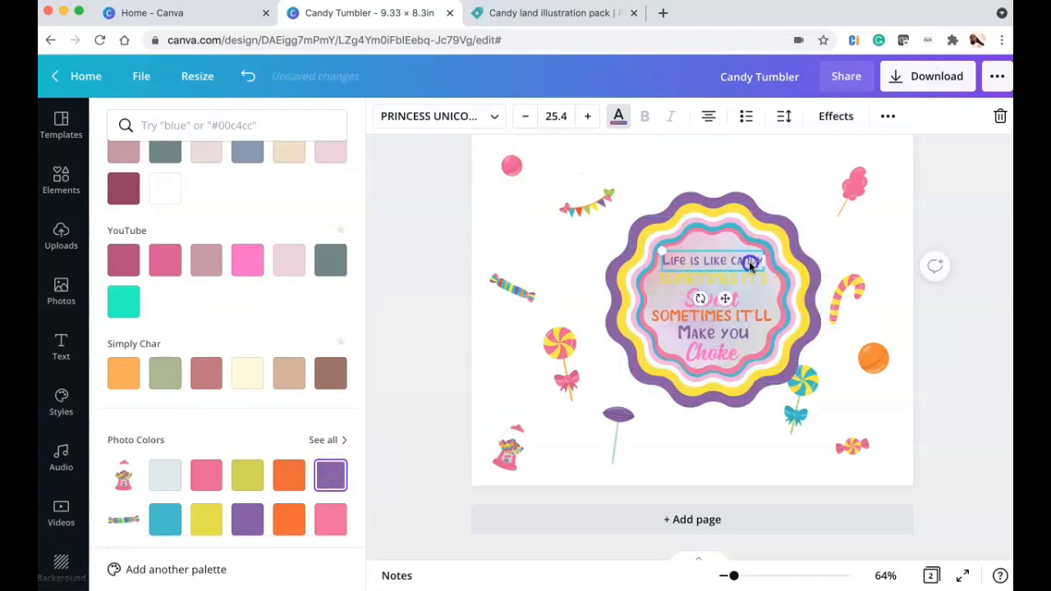
pyautogui.click(833, 119)
pyautogui.click(224, 321)
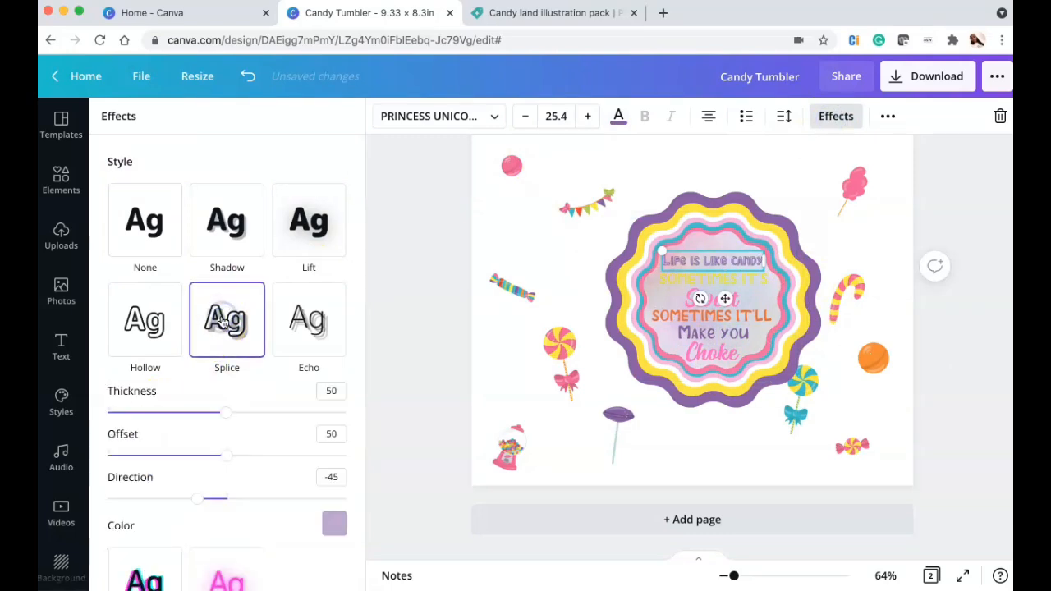
pyautogui.click(224, 317)
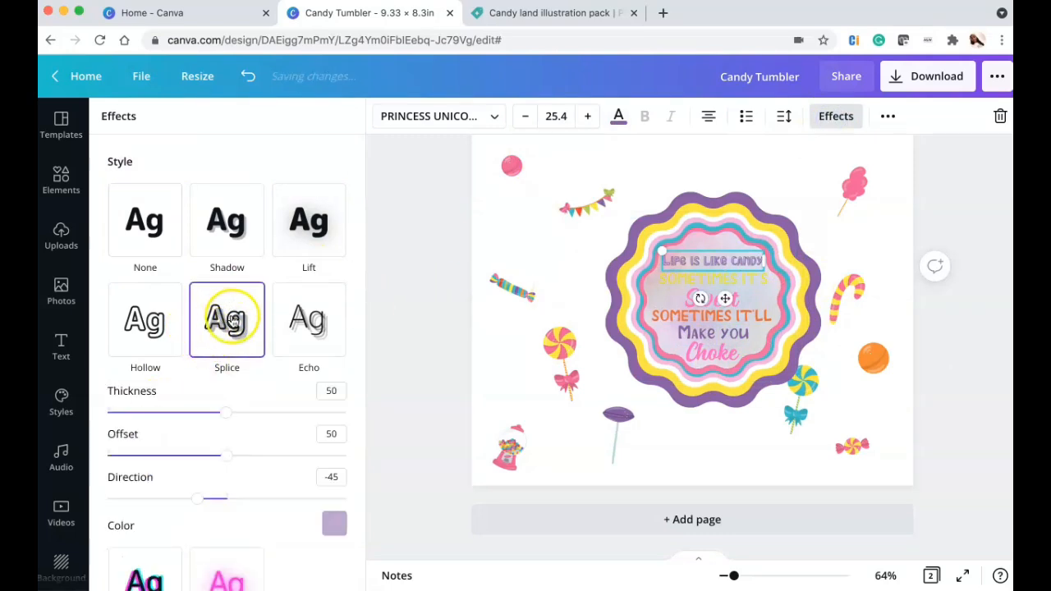
# Try the Echo effect on the "SOMETIMES IT'S" line and recolour that line teal from the striped candy's colours.
pyautogui.click(669, 274)
pyautogui.click(309, 322)
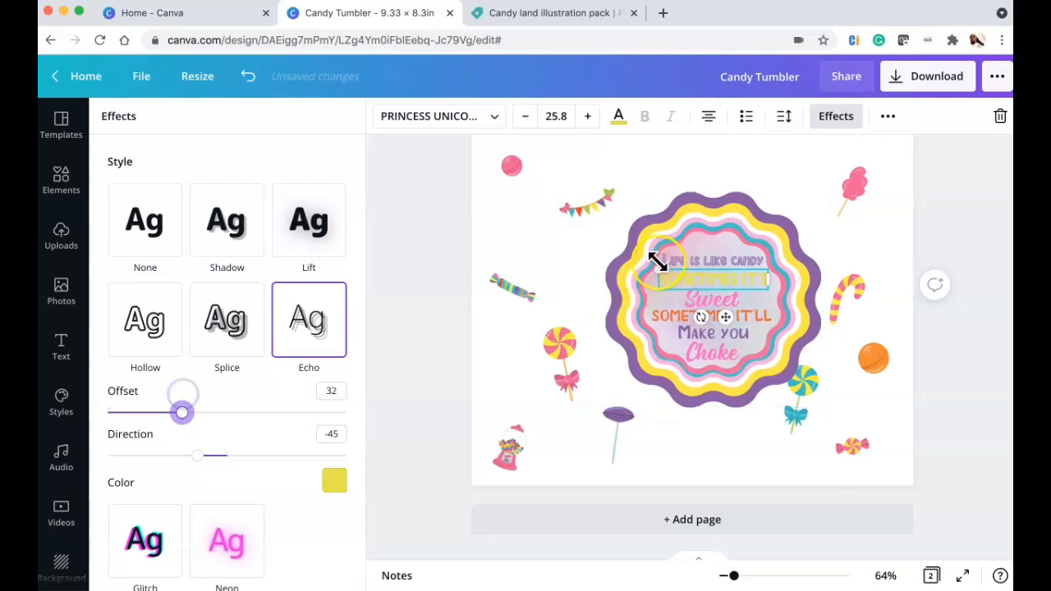
pyautogui.click(623, 116)
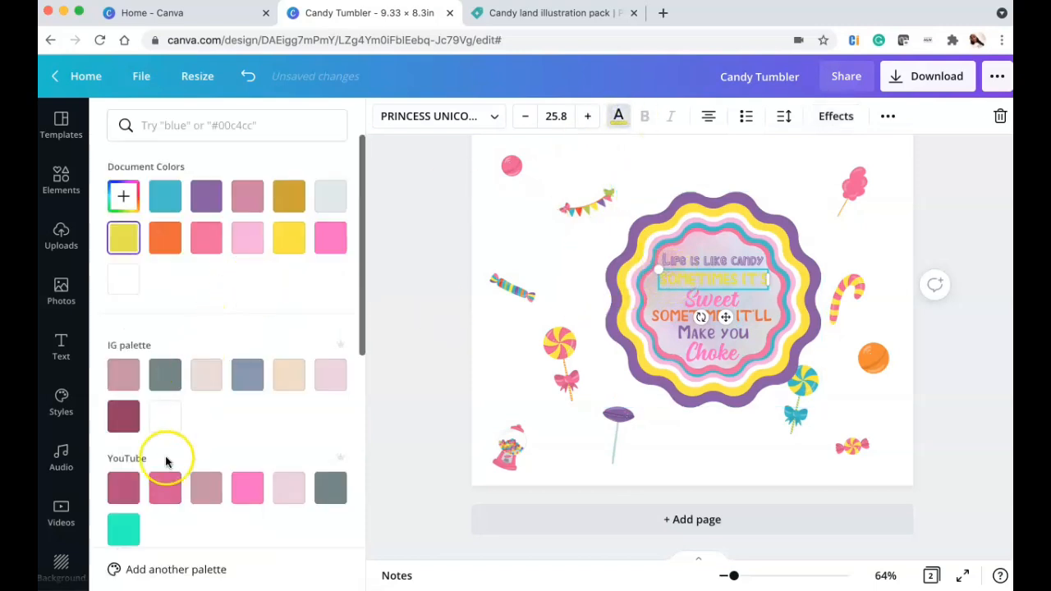
pyautogui.scroll(-5, 164, 457)
pyautogui.scroll(-2, 199, 493)
pyautogui.click(165, 482)
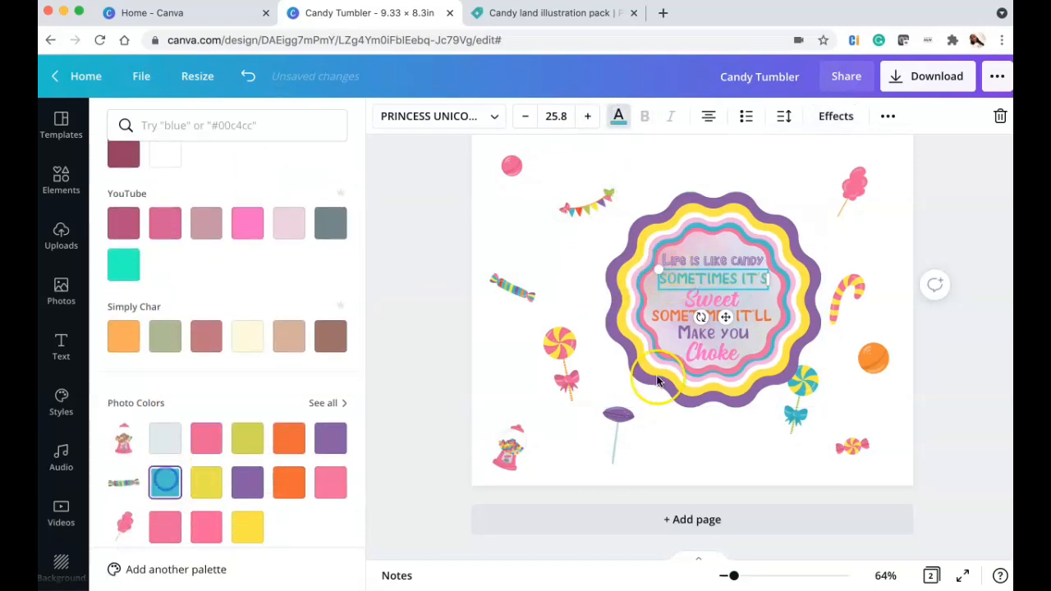
# Try the Hollow and Echo text effects on the teal "SOMETIMES IT'S" line.
pyautogui.click(807, 116)
pyautogui.click(300, 343)
pyautogui.click(145, 321)
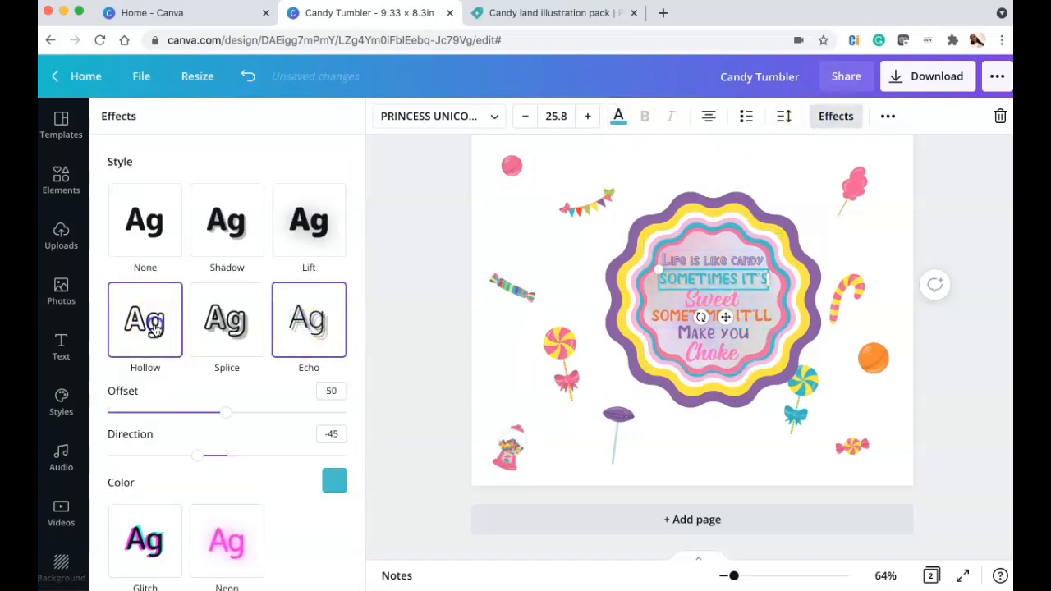
pyautogui.click(300, 316)
# Apply the Glitch text effect to both "Sweet" and "Choke".
pyautogui.click(677, 299)
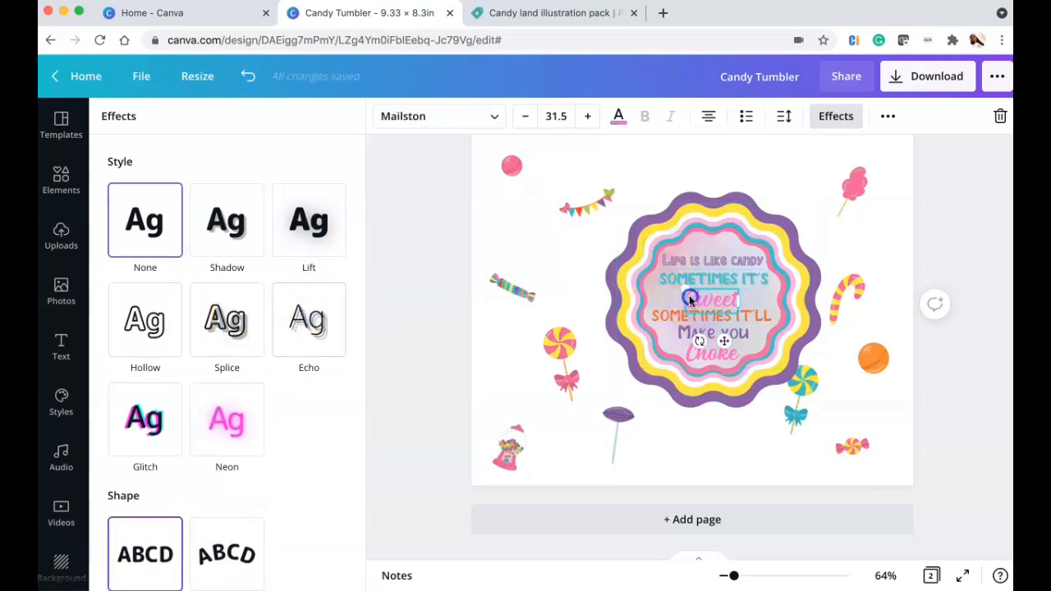
pyautogui.click(147, 404)
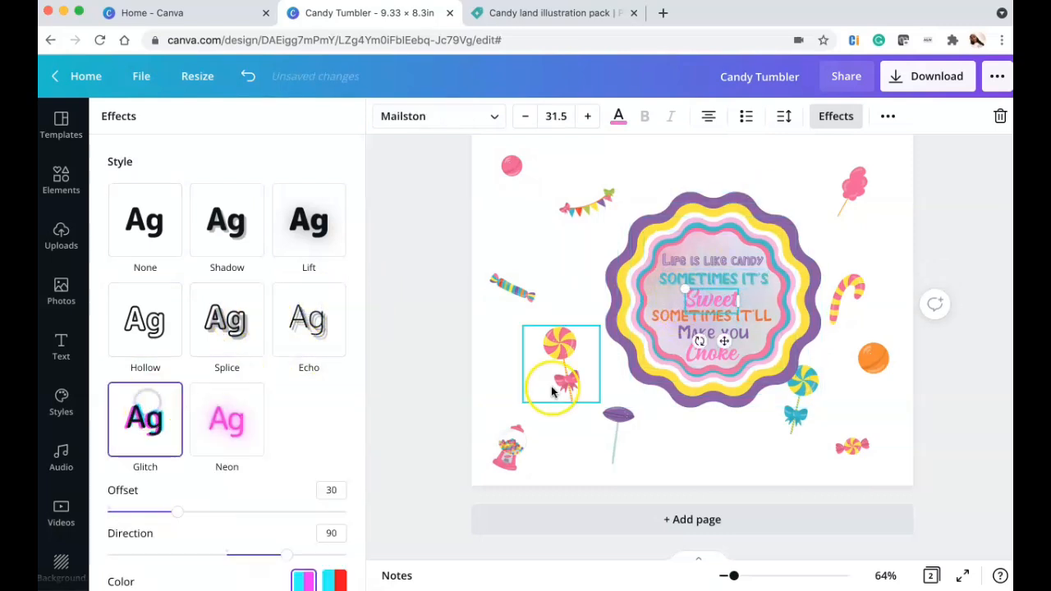
pyautogui.click(696, 361)
pyautogui.click(148, 417)
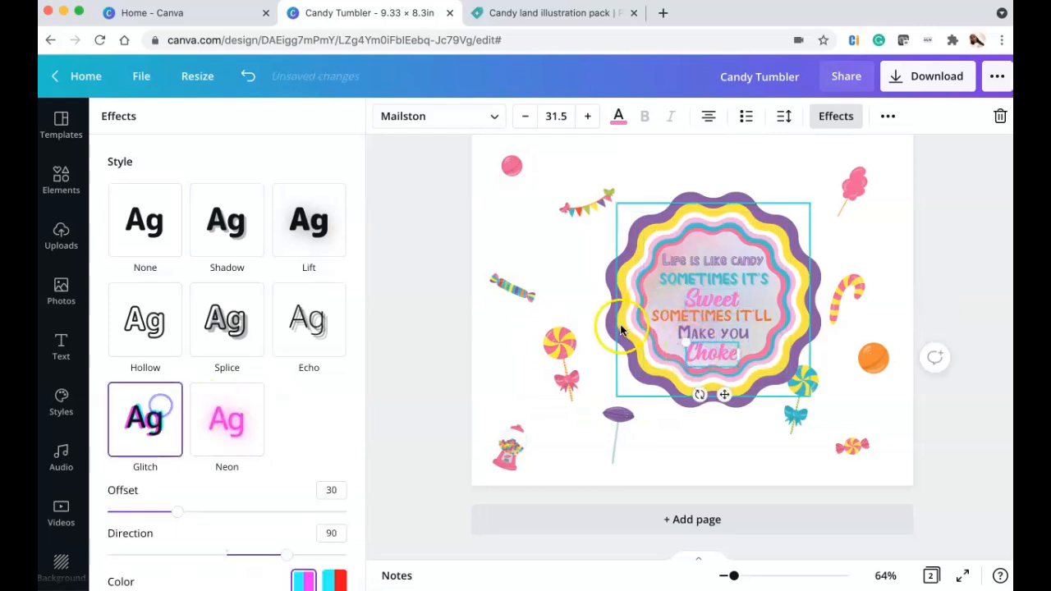
# Apply the Splice effect to "SOMETIMES IT'LL" and the Echo effect to "Make you".
pyautogui.click(675, 320)
pyautogui.click(224, 321)
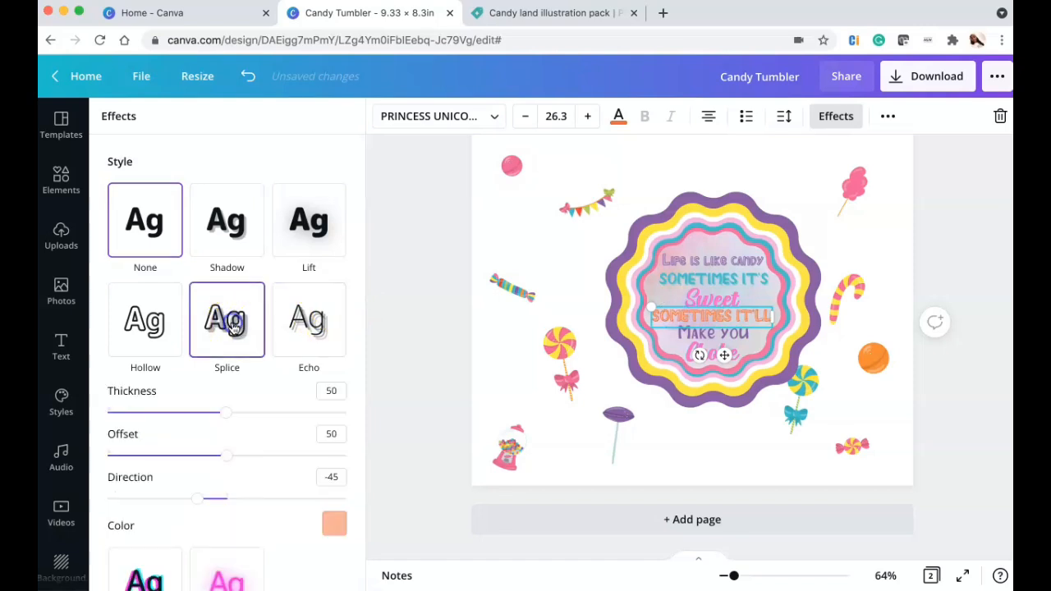
pyautogui.click(702, 332)
pyautogui.click(310, 322)
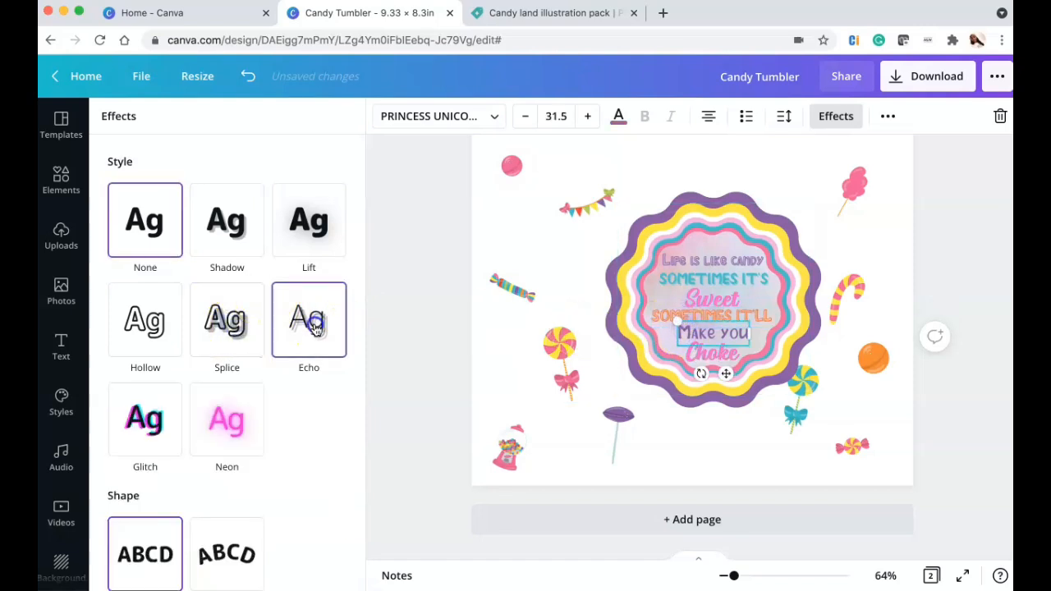
# Try the Lift effect on "SOMETIMES IT'S" and set that line to Splice.
pyautogui.click(667, 284)
pyautogui.click(301, 235)
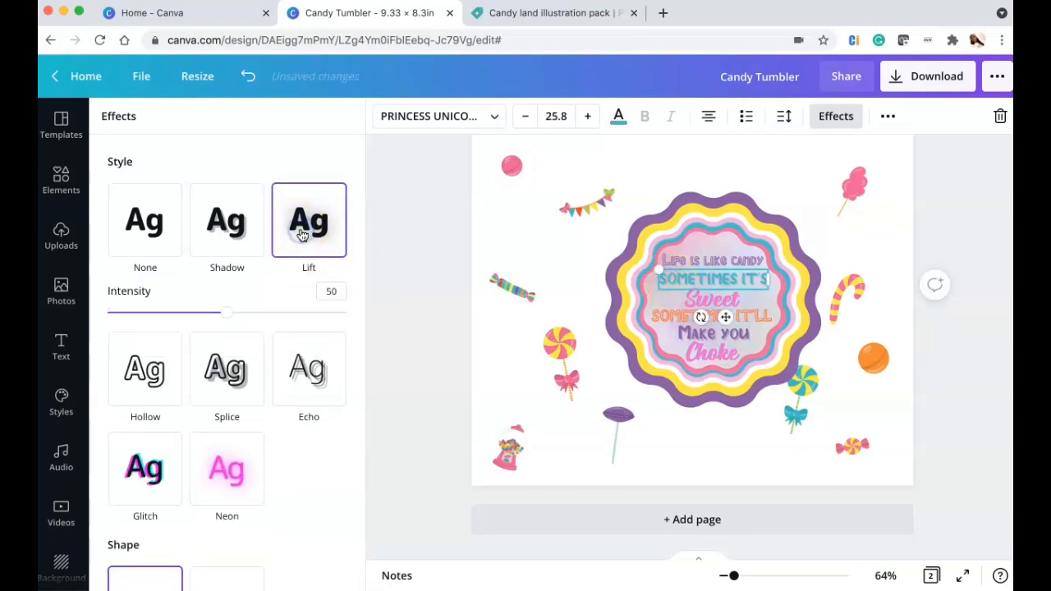
pyautogui.click(229, 376)
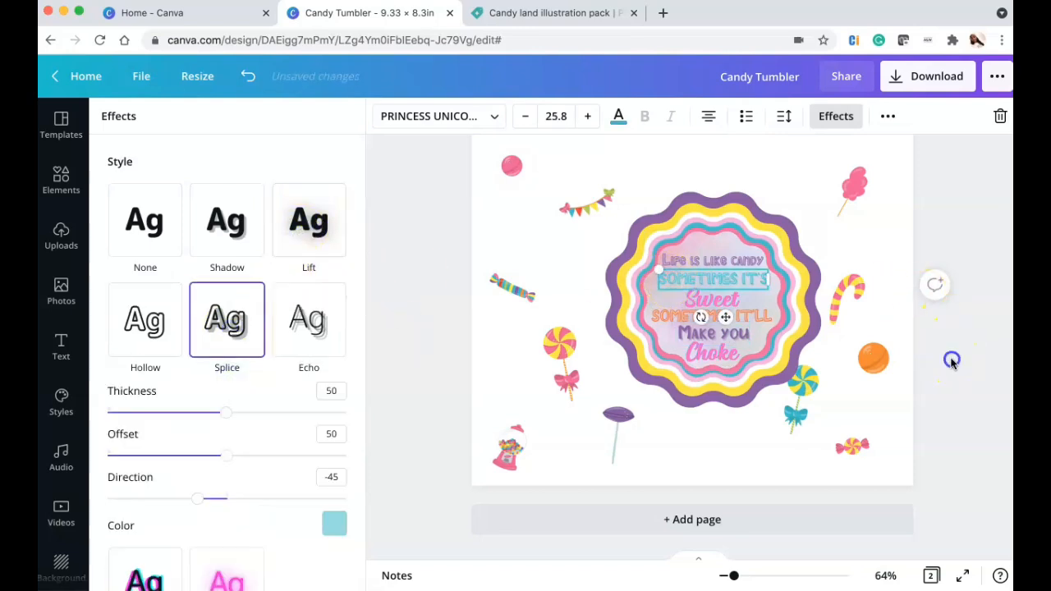
pyautogui.click(951, 362)
# Group all layers of the scalloped badge together with the six quote lines.
pyautogui.click(676, 164)
pyautogui.moveTo(676, 165); pyautogui.dragTo(720, 406)
pyautogui.click(858, 116)
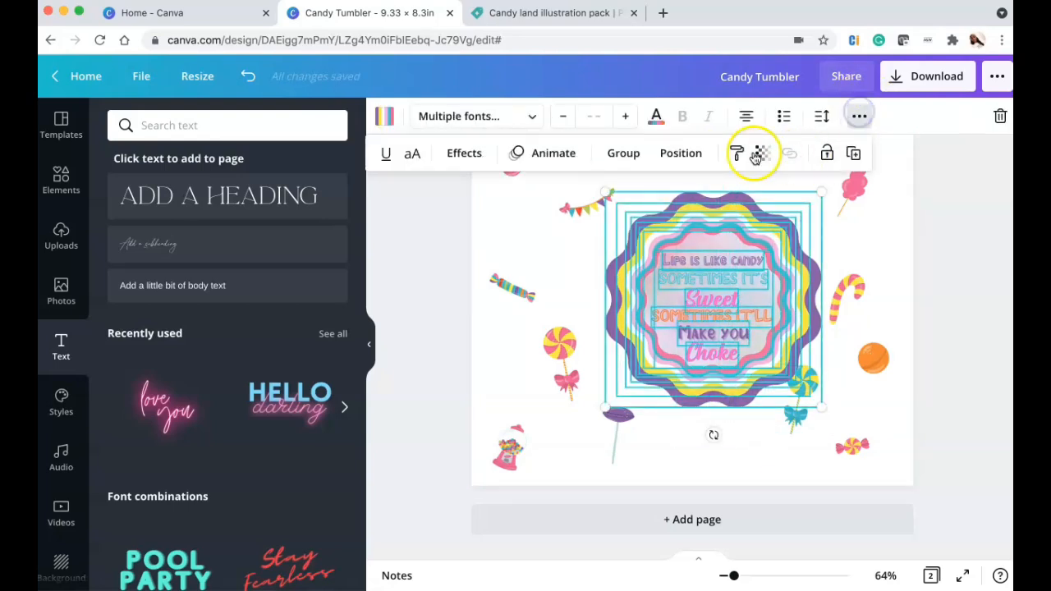
pyautogui.click(625, 152)
# Shrink the grouped badge, centre it on the page and lock it in place.
pyautogui.moveTo(825, 415); pyautogui.dragTo(782, 372)
pyautogui.click(694, 300)
pyautogui.moveTo(694, 300); pyautogui.dragTo(688, 300)
pyautogui.scroll(1, 688, 300)
pyautogui.click(693, 341)
pyautogui.moveTo(693, 342)
pyautogui.mouseDown()
pyautogui.moveTo(699, 317)
pyautogui.moveTo(700, 328)
pyautogui.mouseUp()
pyautogui.click(890, 115)
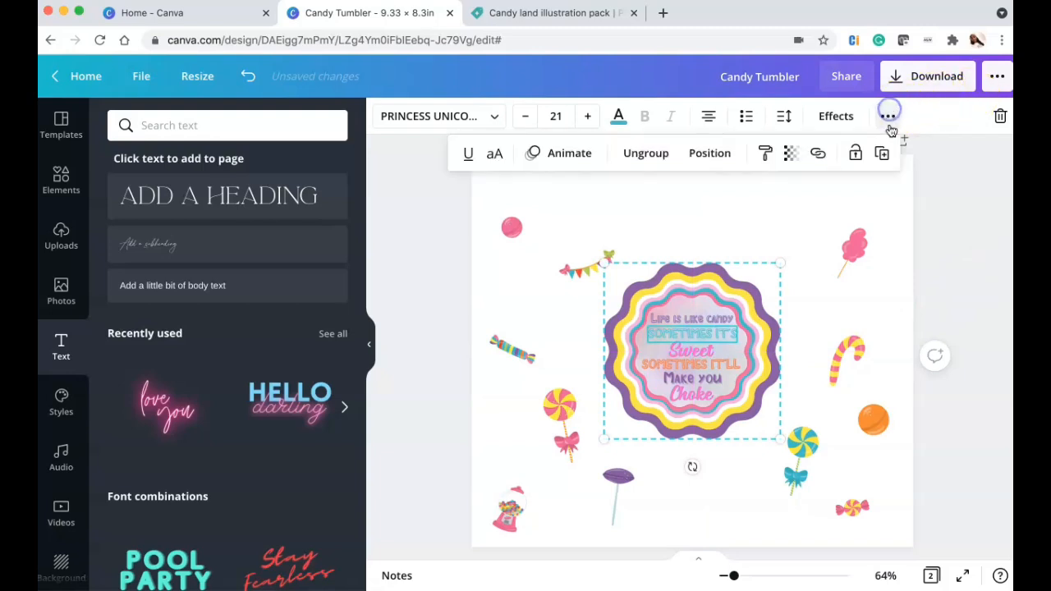
pyautogui.click(857, 154)
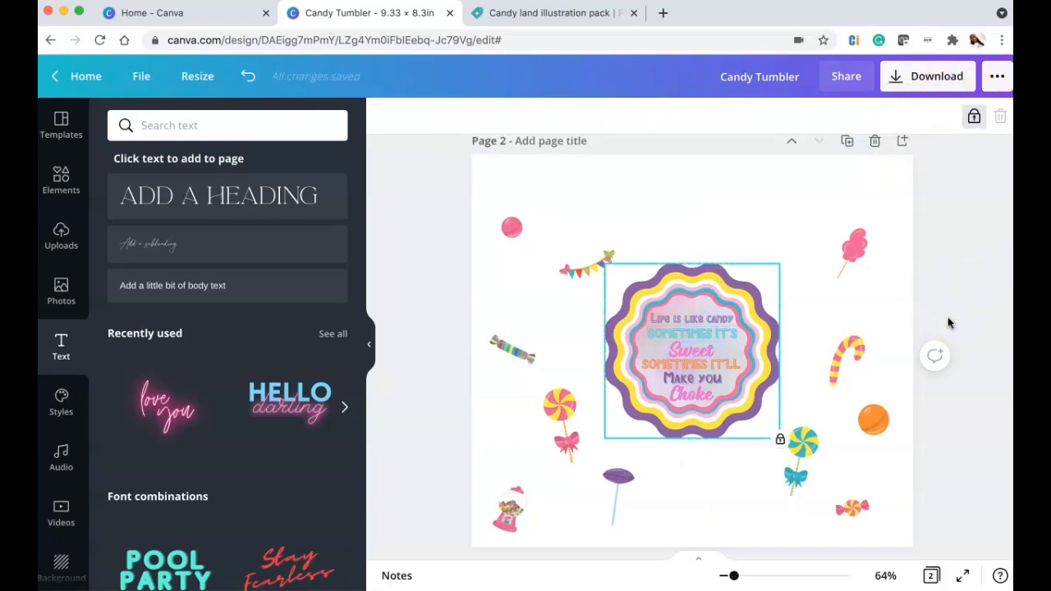
# Add the green candy ball from the uploads and place it small above the bunting on page 2.
pyautogui.click(63, 183)
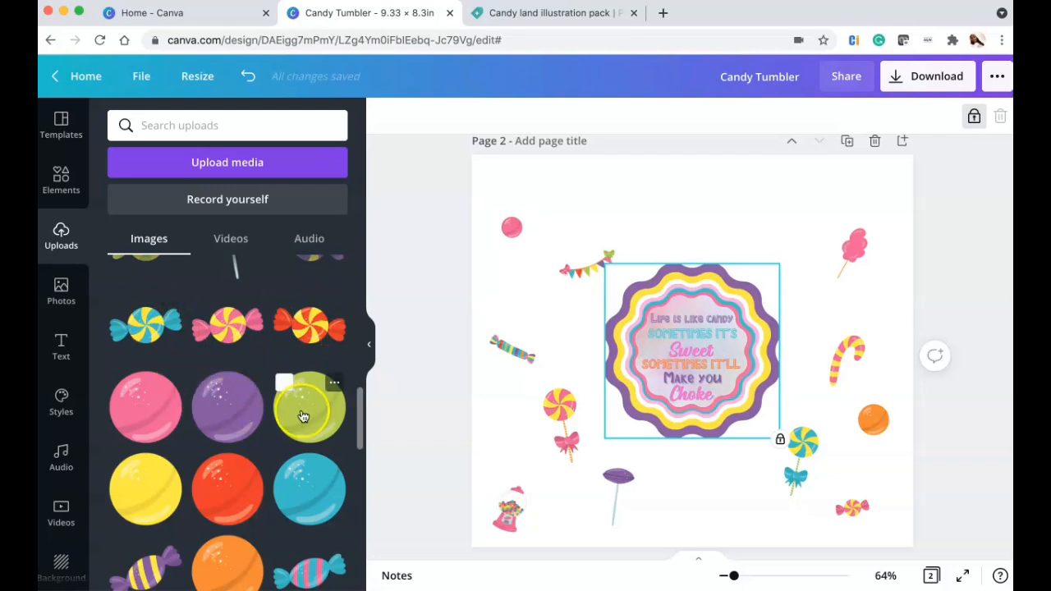
pyautogui.click(298, 413)
pyautogui.moveTo(702, 343); pyautogui.dragTo(624, 206)
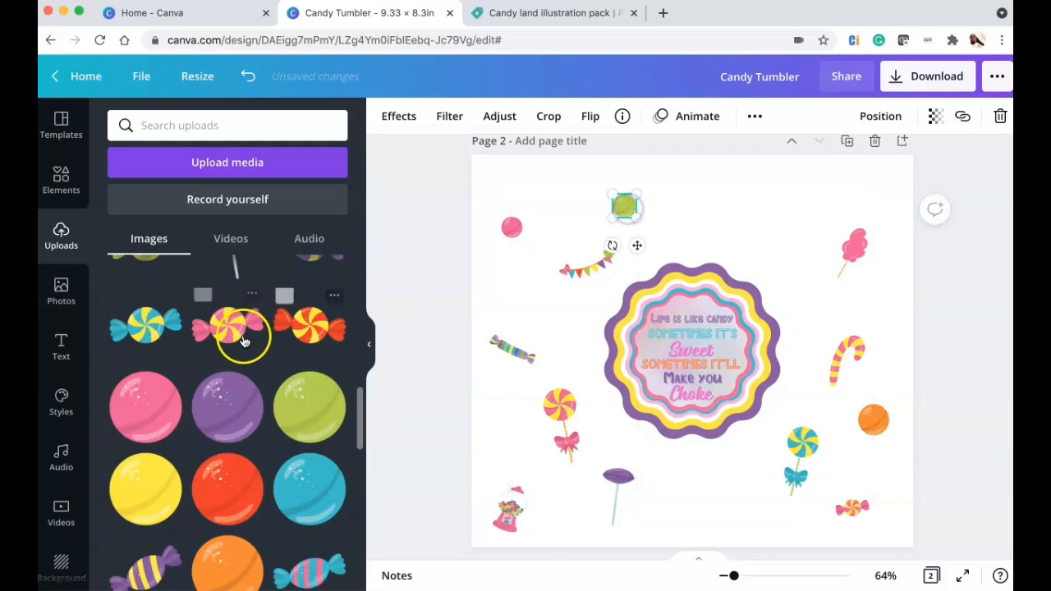
# Add the purple-and-yellow striped wrapped candy, shrink it and place it beside the pink cotton candy, above the badge's upper right.
pyautogui.scroll(-3, 244, 341)
pyautogui.click(152, 350)
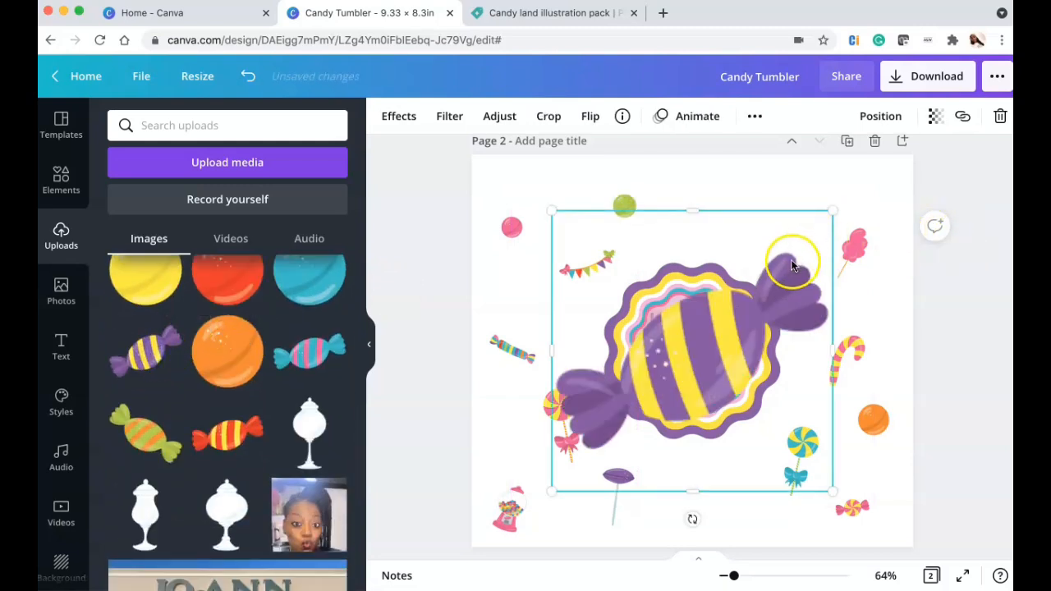
pyautogui.moveTo(784, 278); pyautogui.dragTo(835, 204)
pyautogui.moveTo(820, 326); pyautogui.dragTo(802, 237)
pyautogui.moveTo(826, 174)
pyautogui.mouseDown()
pyautogui.moveTo(809, 213)
pyautogui.moveTo(826, 194)
pyautogui.mouseUp()
pyautogui.click(977, 20)
pyautogui.scroll(-10, 234, 359)
pyautogui.scroll(5, 234, 359)
pyautogui.click(302, 306)
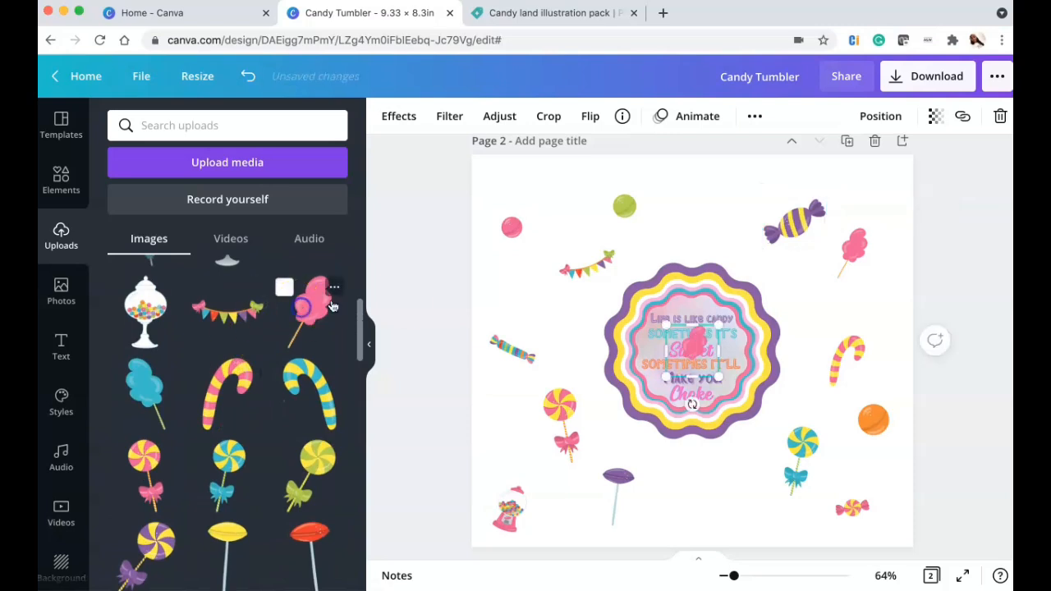
pyautogui.click(689, 343)
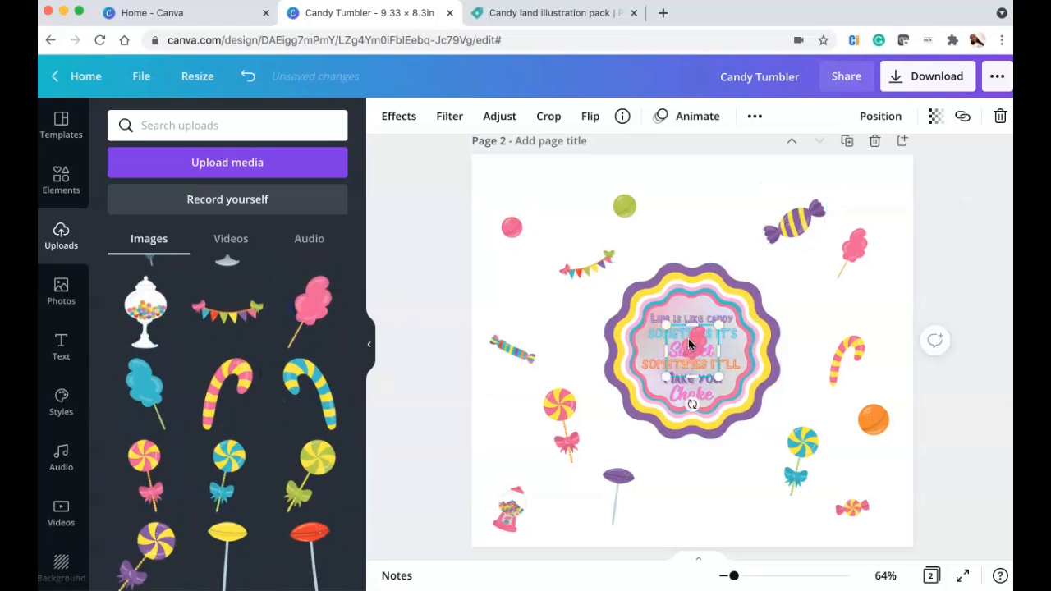
pyautogui.press('Delete')
# Add the blue cotton candy just below the badge and nudge the gumball machine slightly upward.
pyautogui.click(140, 394)
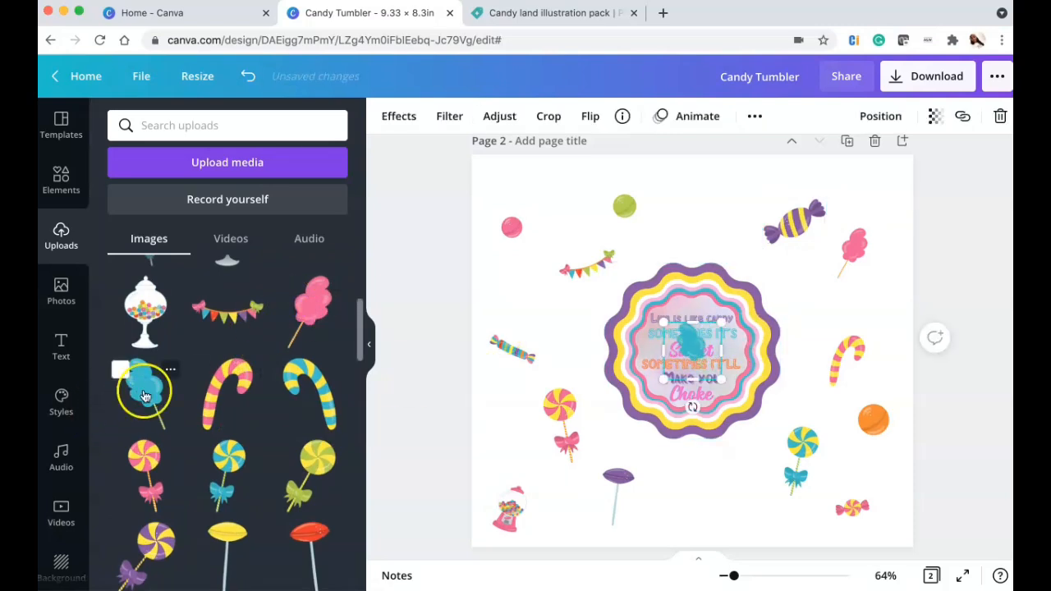
pyautogui.click(659, 346)
pyautogui.moveTo(688, 349); pyautogui.dragTo(715, 478)
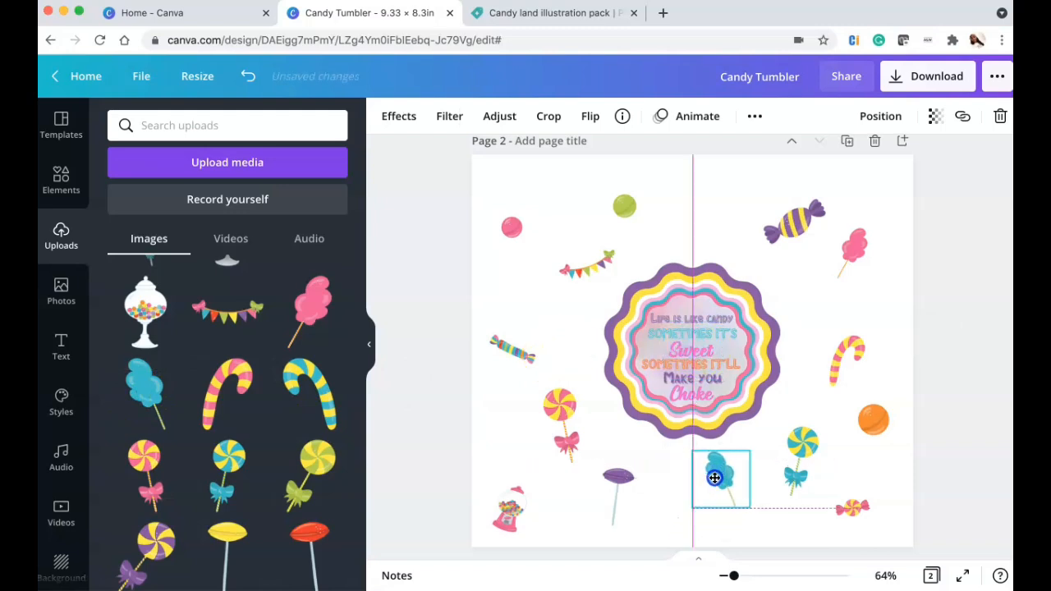
pyautogui.click(525, 230)
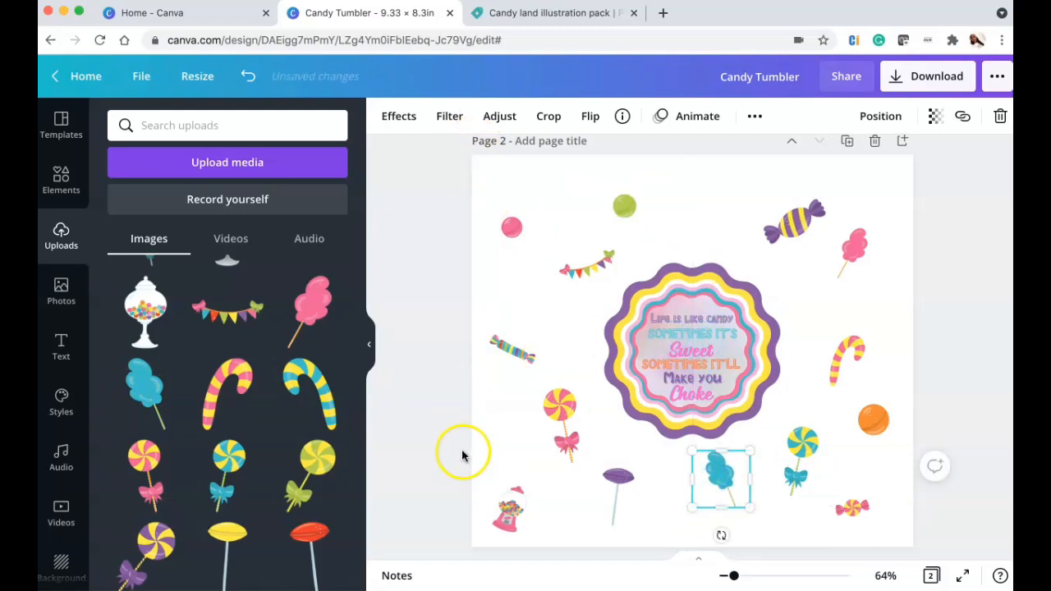
pyautogui.moveTo(515, 498); pyautogui.dragTo(516, 488)
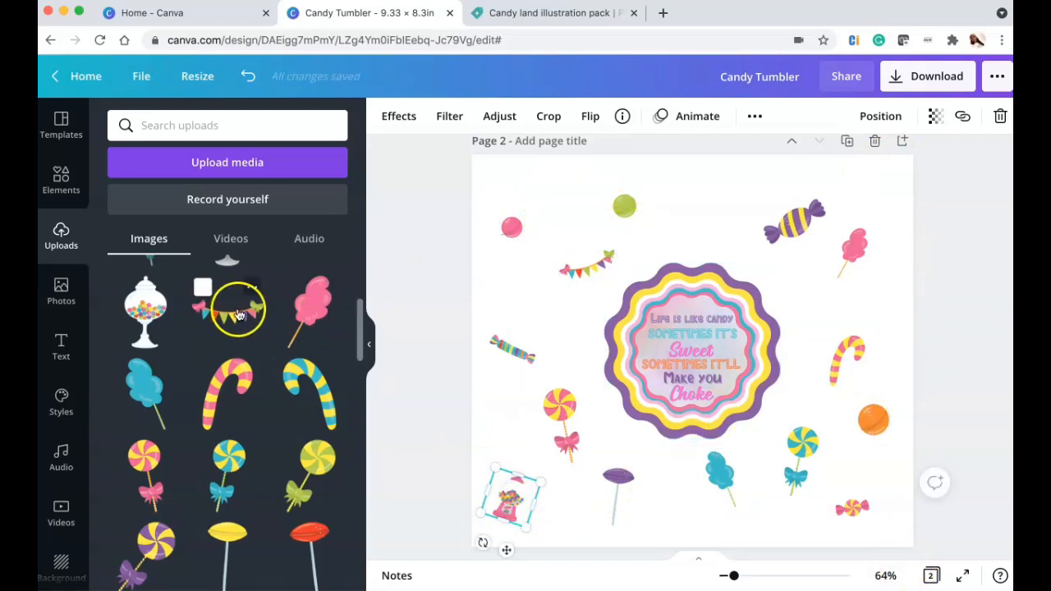
# Add the multicoloured twisted candy stick and place it between the badge and the candy cane.
pyautogui.scroll(3, 238, 308)
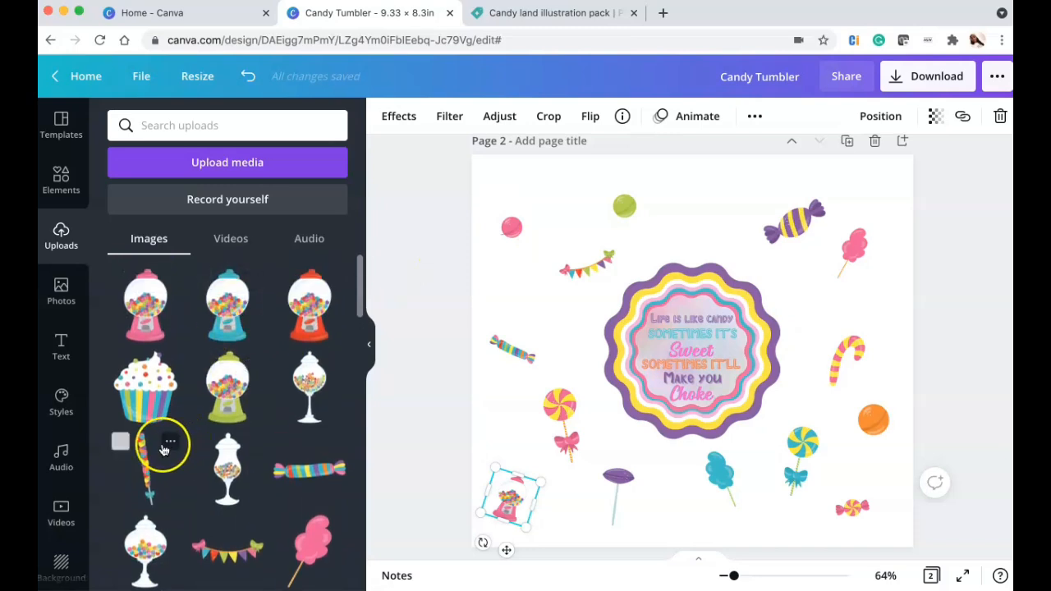
pyautogui.click(162, 444)
pyautogui.moveTo(691, 338); pyautogui.dragTo(799, 298)
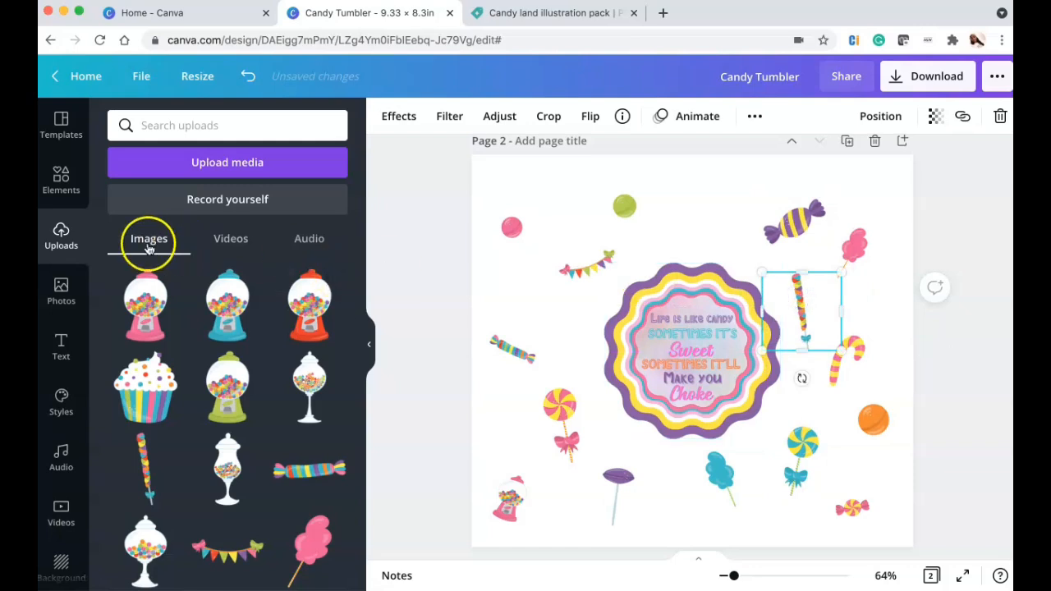
# Search the elements for "glitter" and add the scattered star confetti graphic to page 2.
pyautogui.click(57, 179)
pyautogui.click(173, 128)
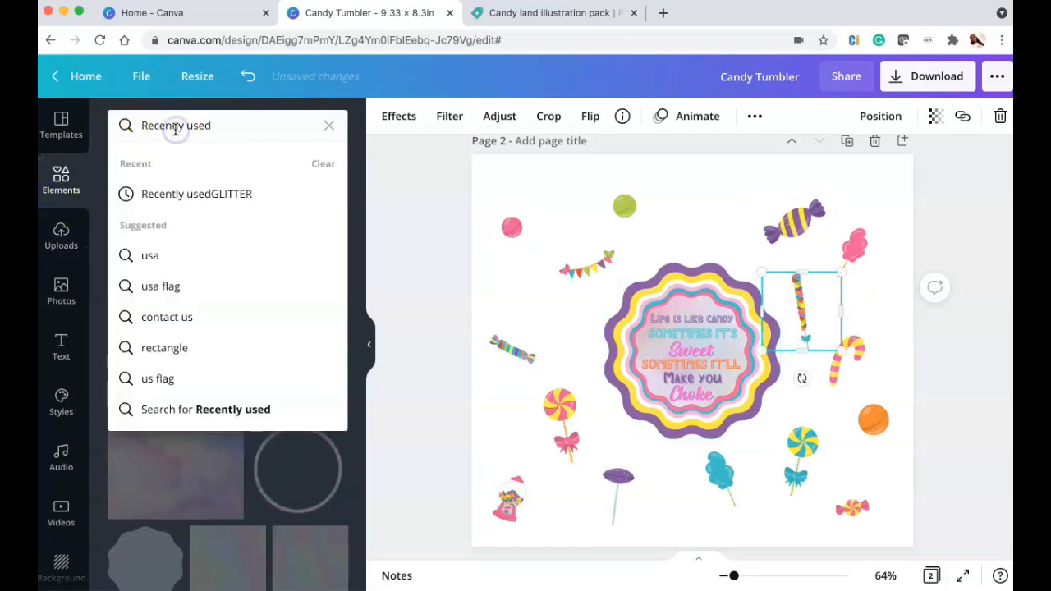
pyautogui.write('glitter')
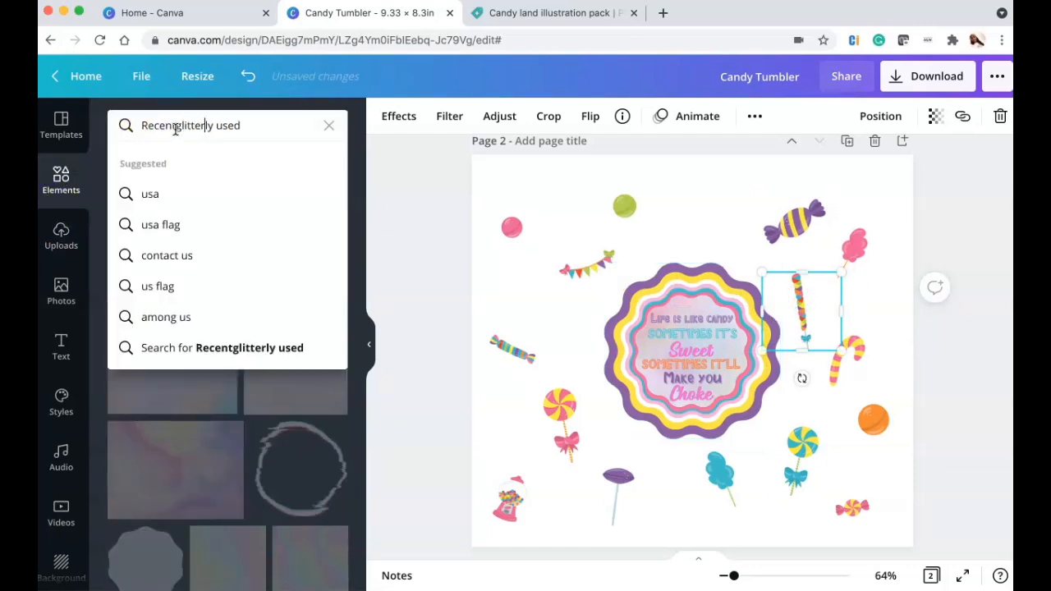
pyautogui.press('Return')
pyautogui.click(175, 127)
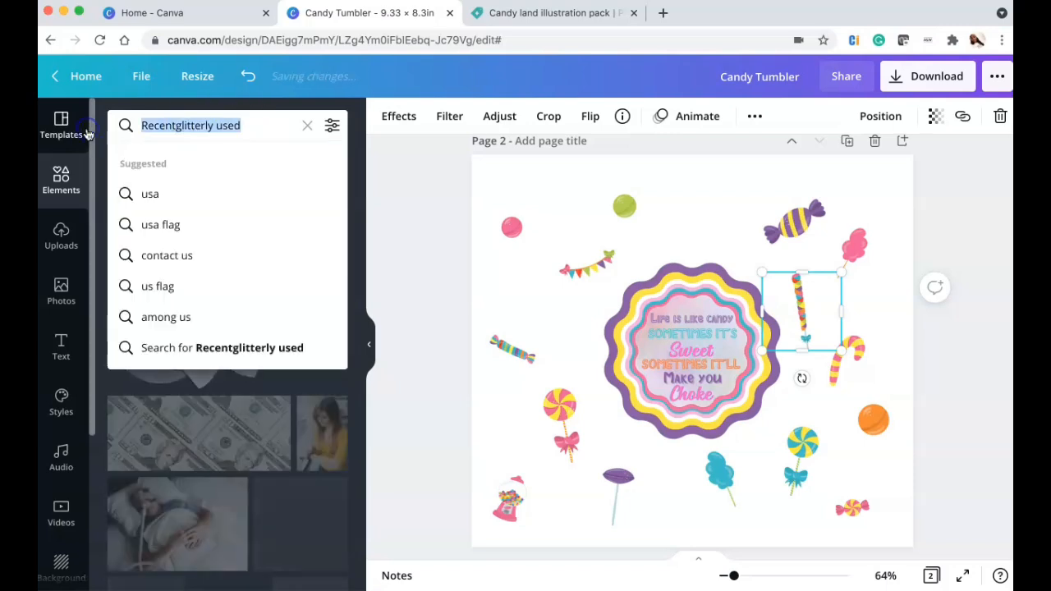
pyautogui.write('glitter')
pyautogui.press('Return')
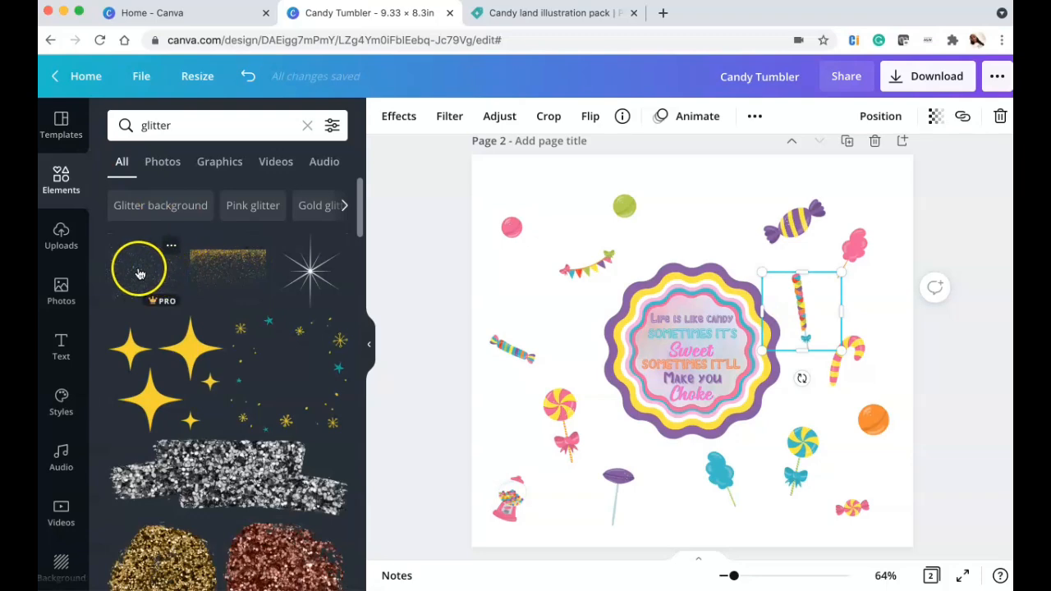
pyautogui.click(138, 272)
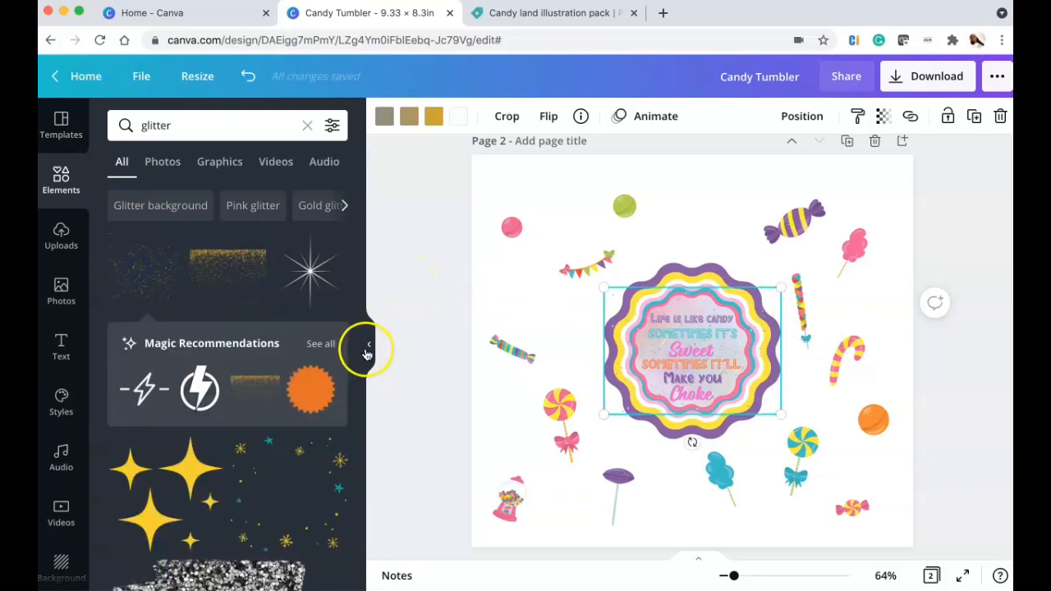
# Recolour the confetti's grey to pink and enlarge the graphic until it covers the whole page.
pyautogui.click(367, 351)
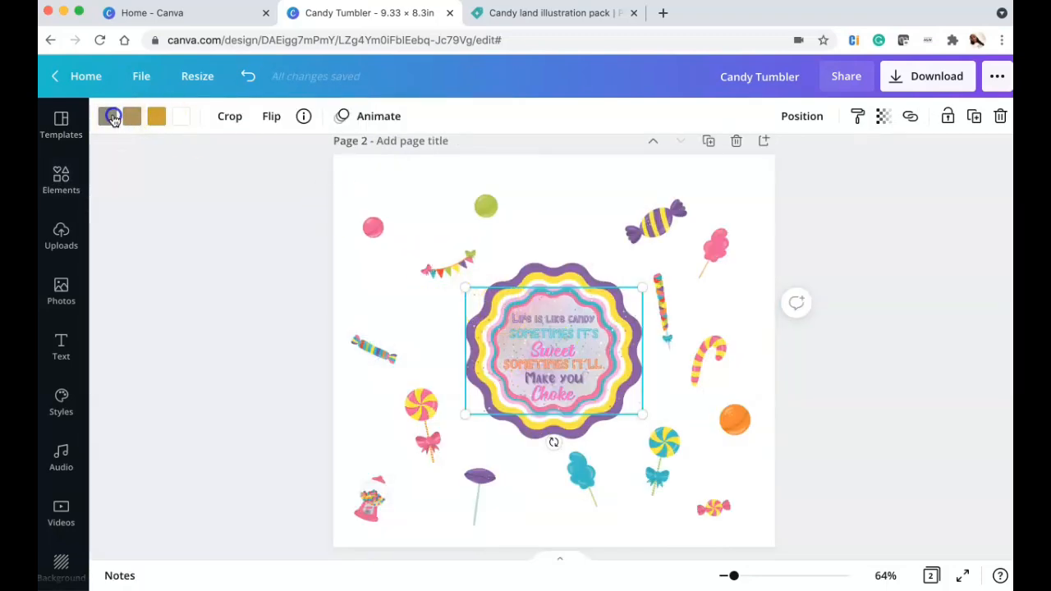
pyautogui.click(112, 117)
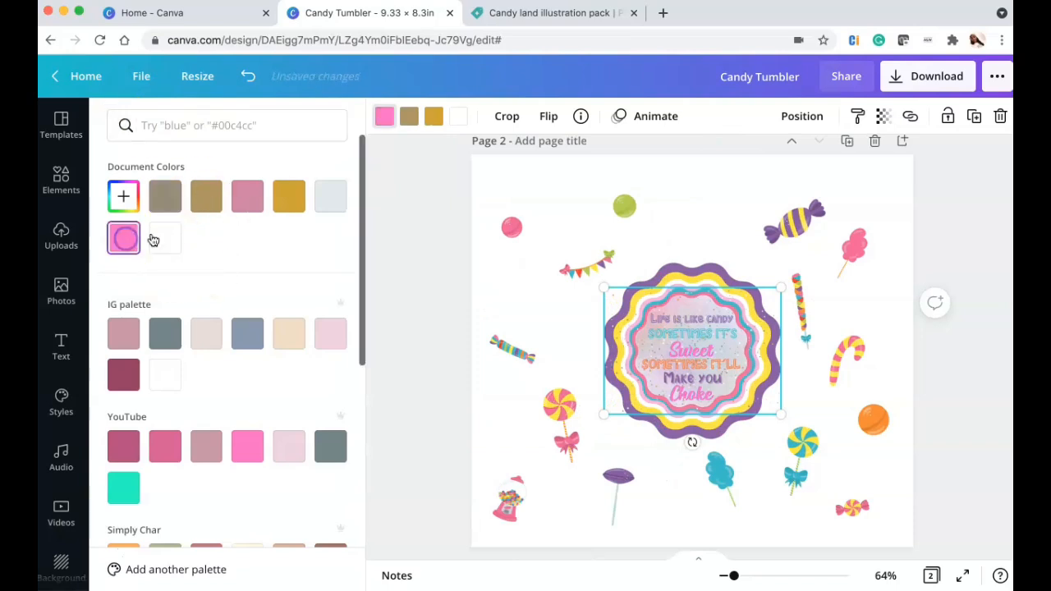
pyautogui.moveTo(599, 279); pyautogui.dragTo(401, 76)
pyautogui.moveTo(912, 498); pyautogui.dragTo(957, 525)
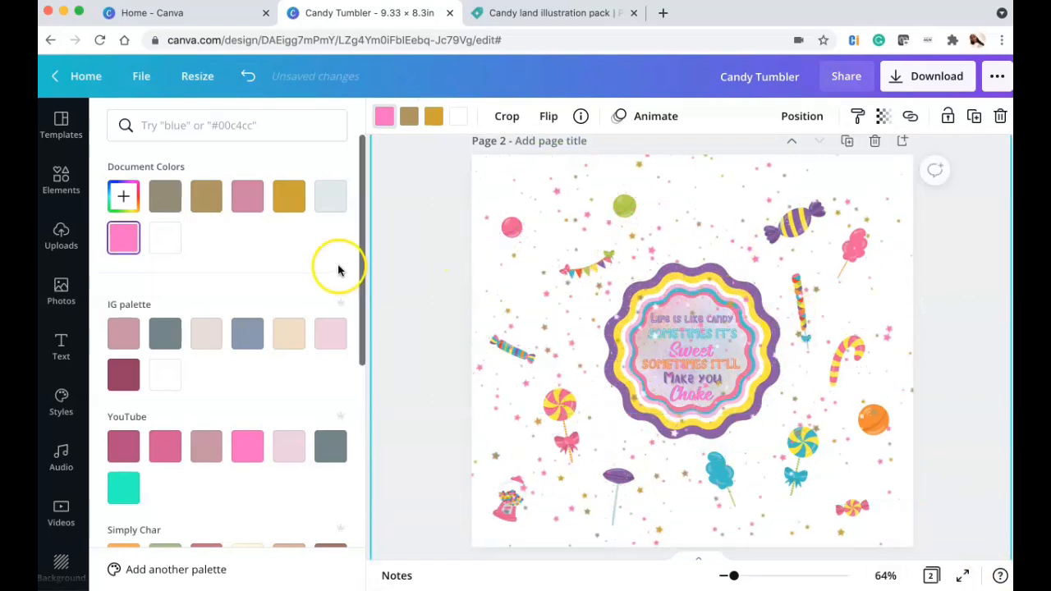
# Recolour the confetti's brown, gold and white to the teal, yellow and purple taken from the candy photo colours.
pyautogui.scroll(-5, 329, 353)
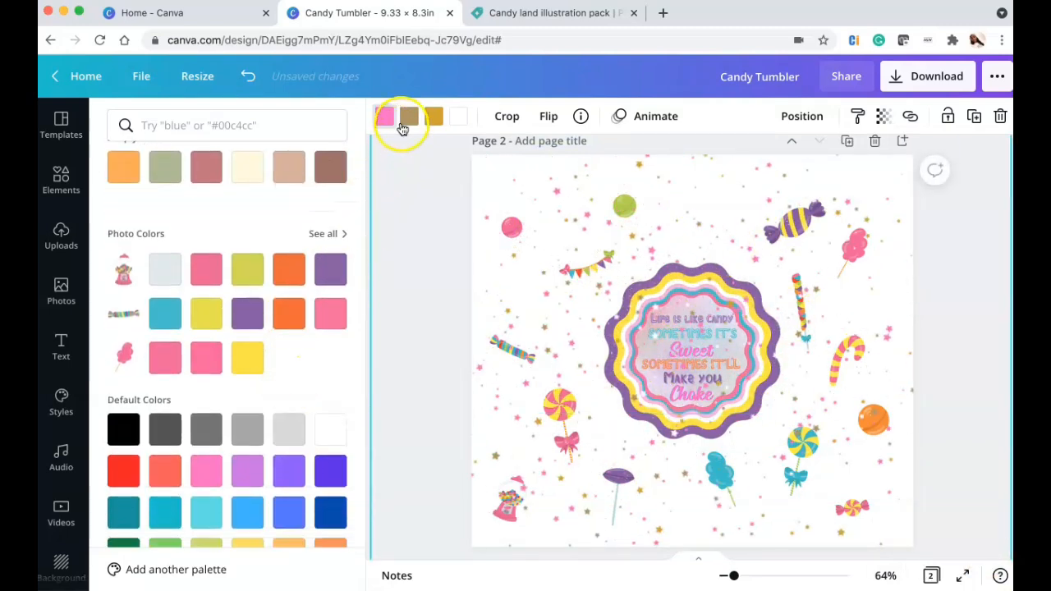
pyautogui.click(165, 312)
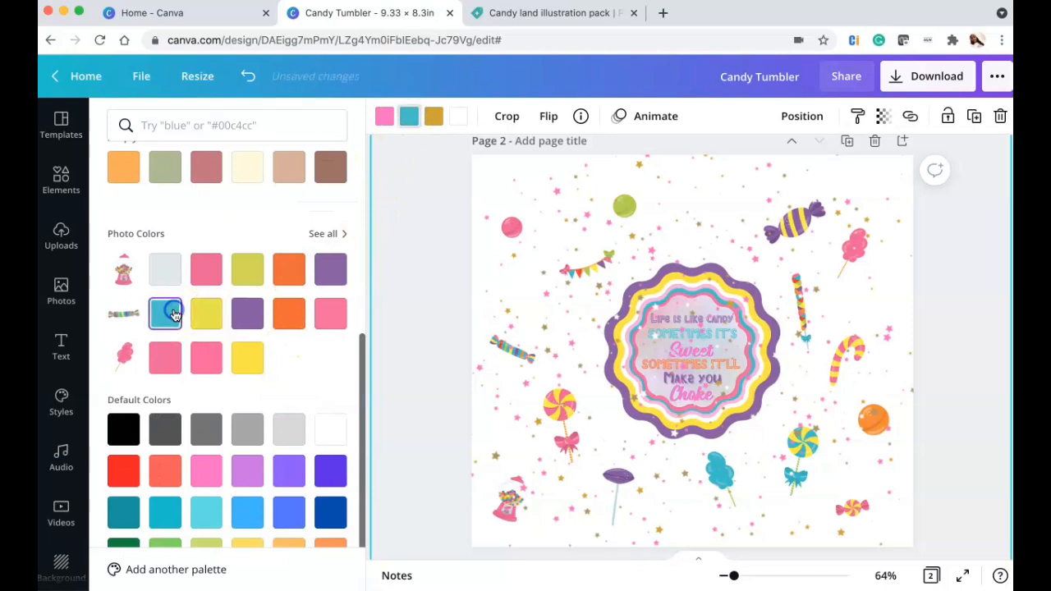
pyautogui.click(431, 118)
pyautogui.click(300, 281)
pyautogui.click(259, 359)
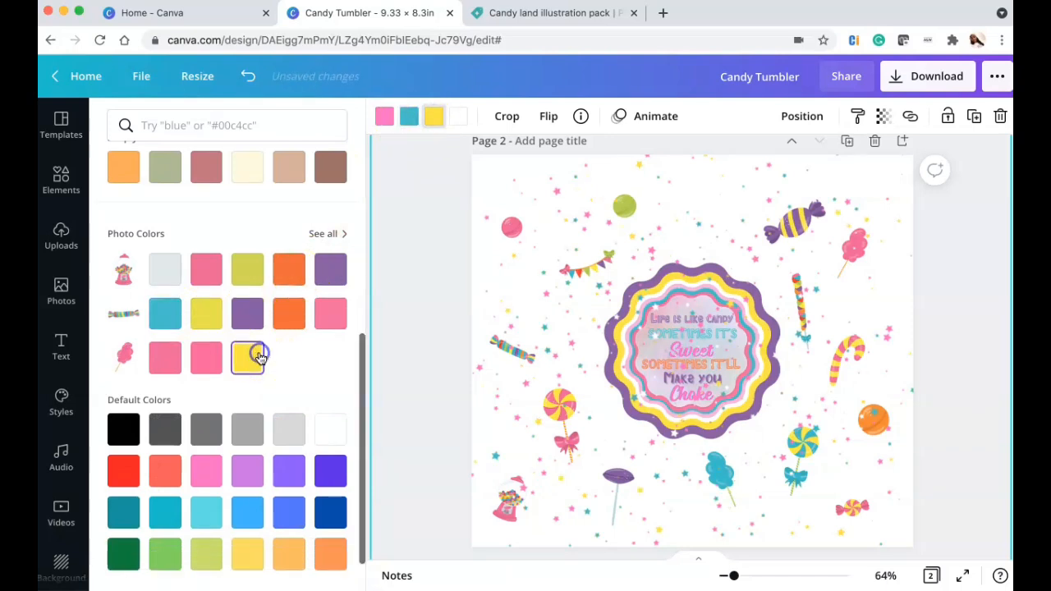
pyautogui.click(459, 117)
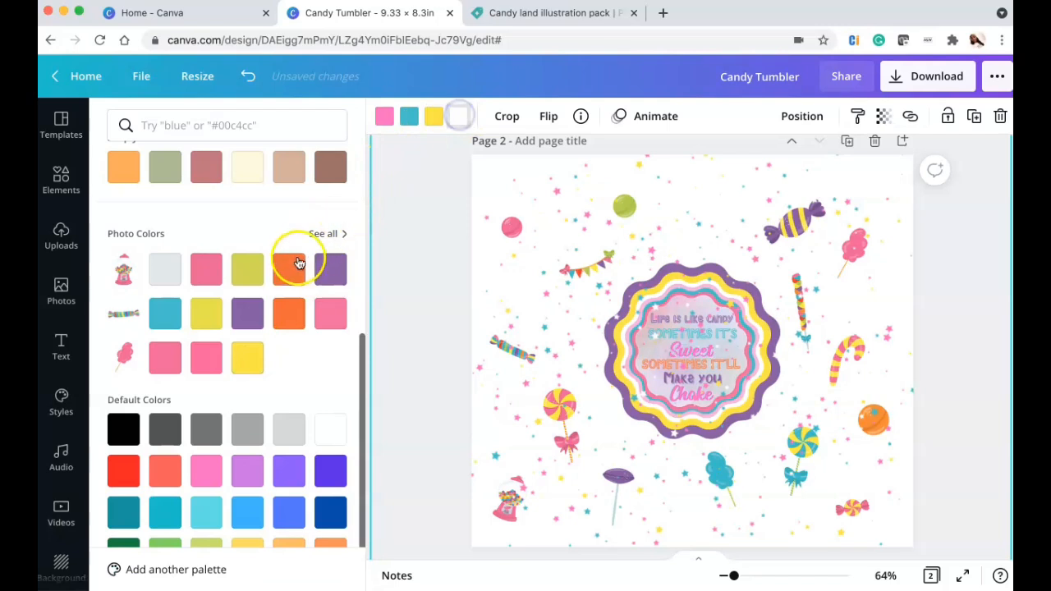
pyautogui.click(330, 269)
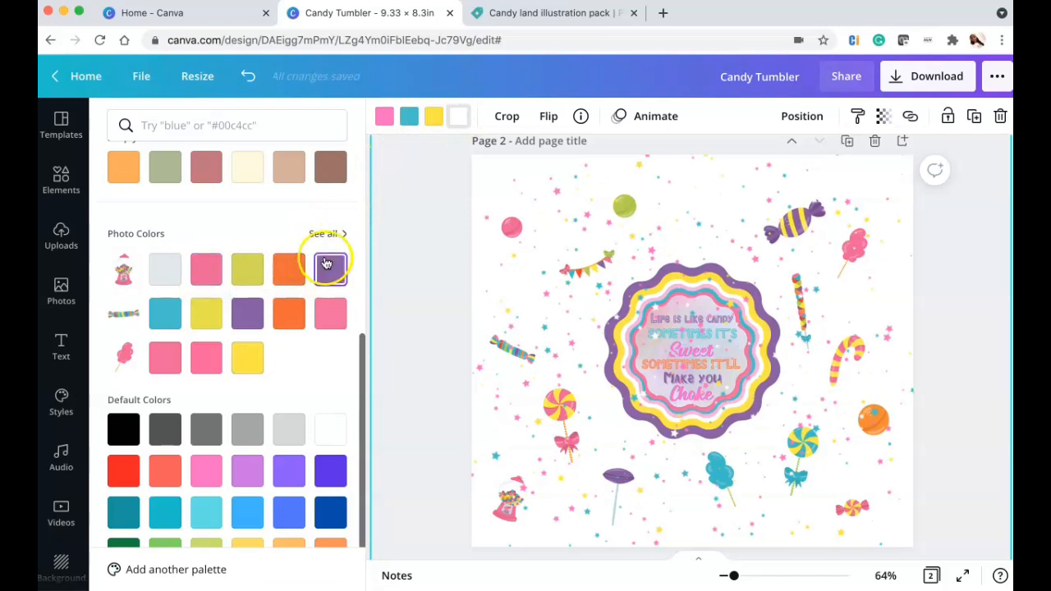
# Send the star confetti to the back, behind the badge and candies.
pyautogui.rightClick(771, 175)
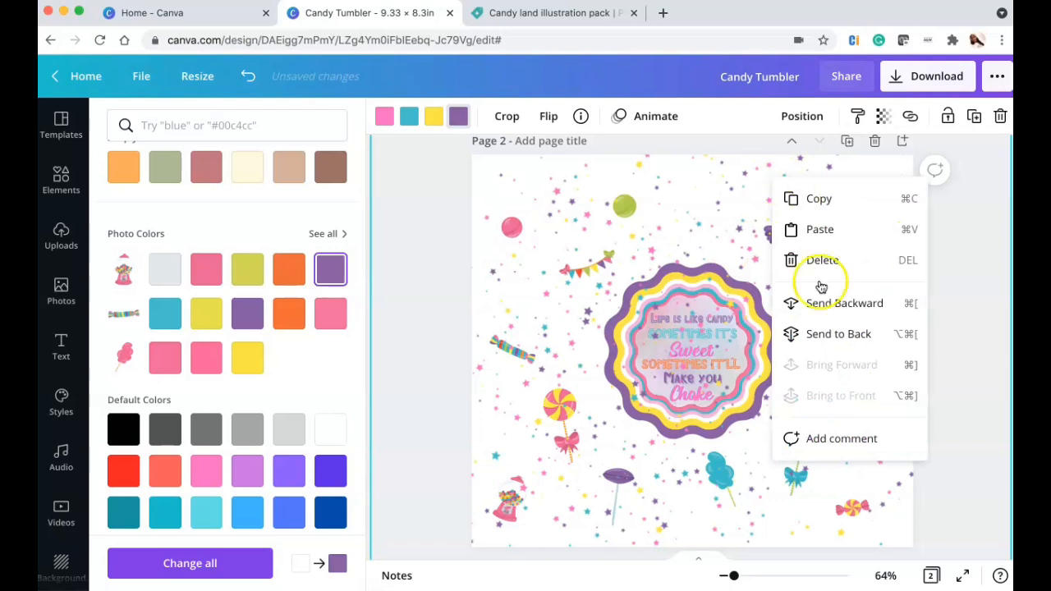
pyautogui.click(837, 334)
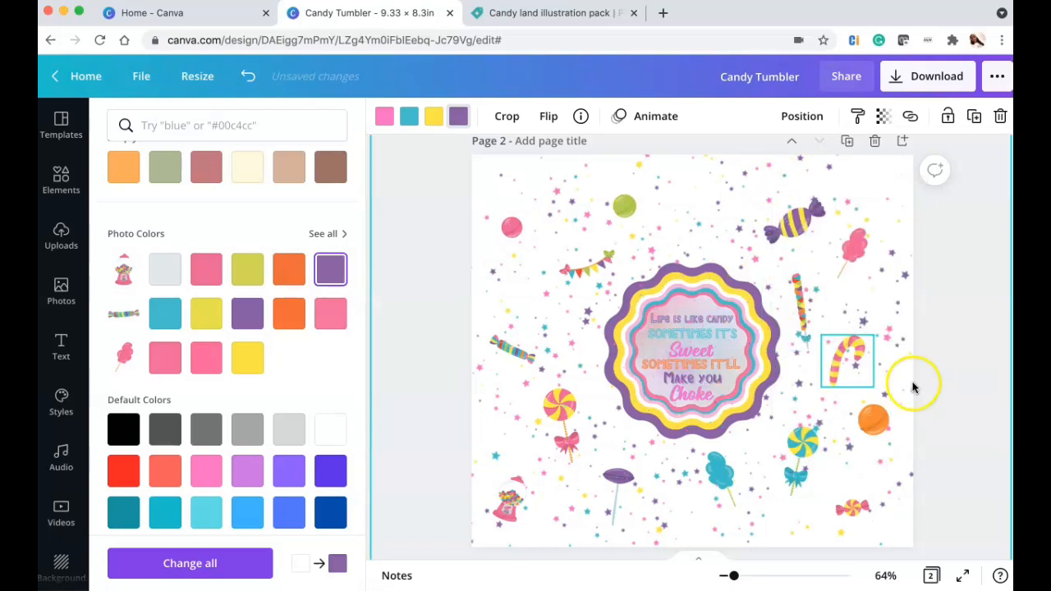
pyautogui.click(969, 401)
pyautogui.click(933, 391)
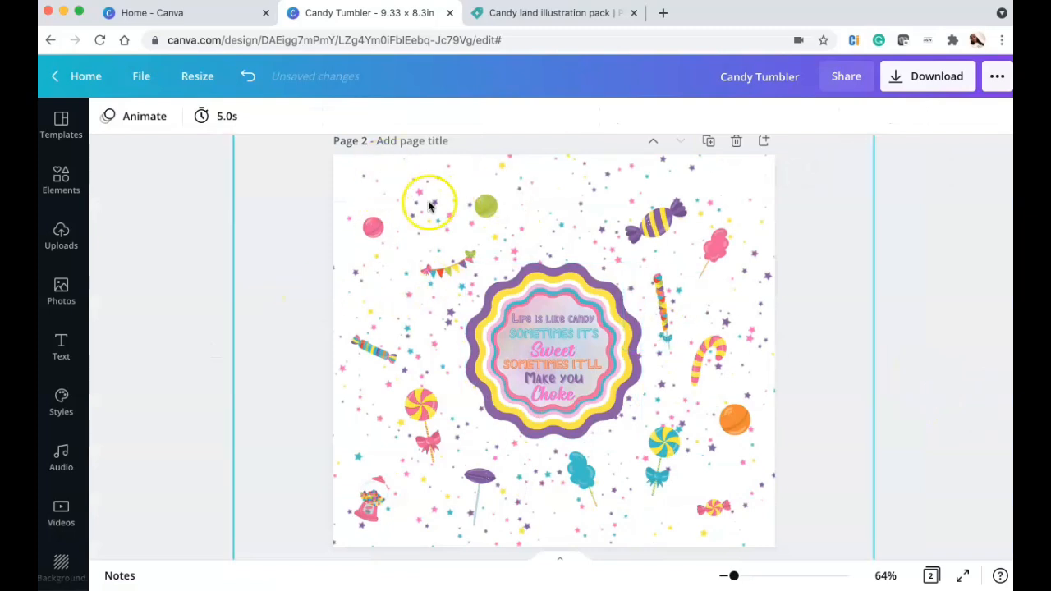
# Move the pink cotton candy up into the page's upper right corner and add a small cupcake from the uploads above the candy cane.
pyautogui.moveTo(704, 238); pyautogui.dragTo(717, 182)
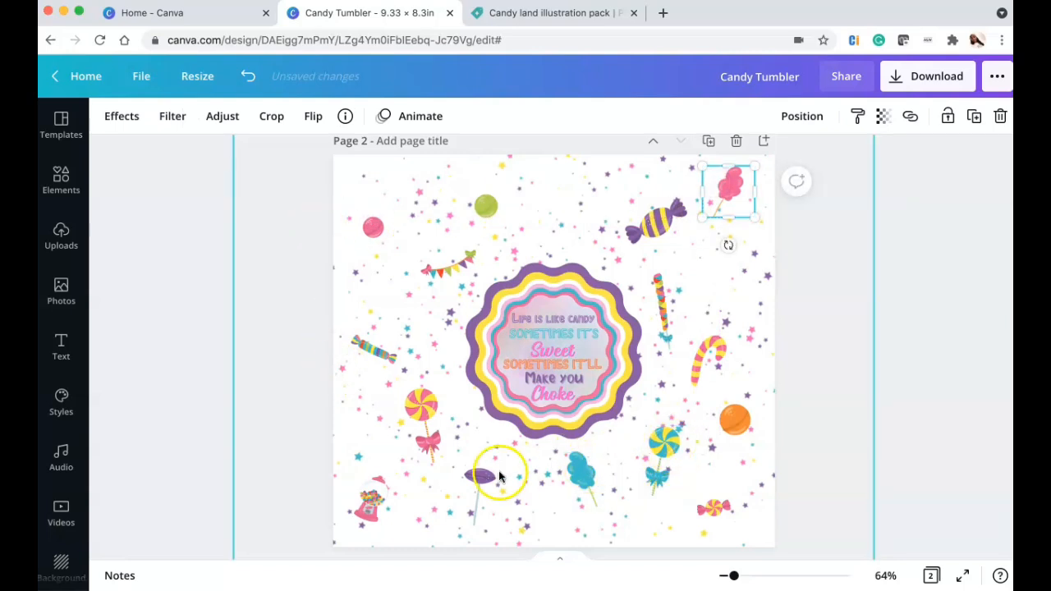
pyautogui.click(64, 238)
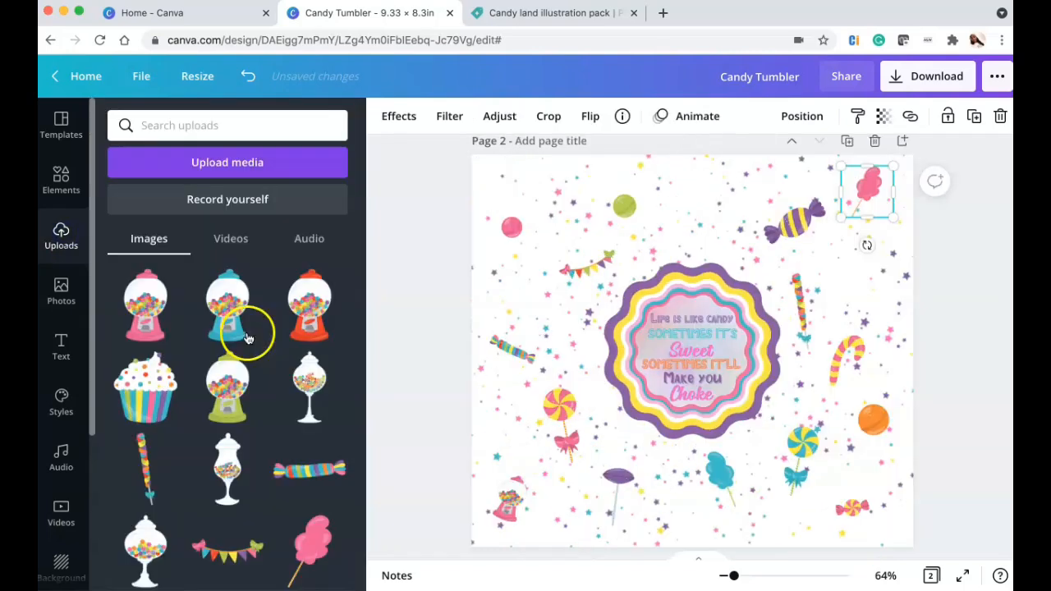
pyautogui.click(150, 405)
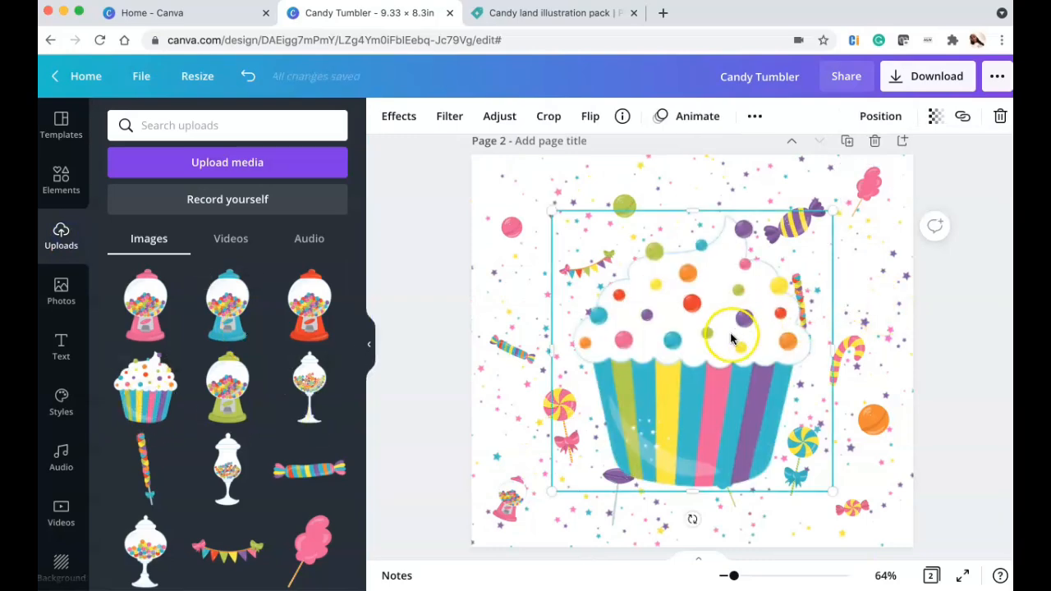
pyautogui.moveTo(725, 336); pyautogui.dragTo(835, 336)
pyautogui.moveTo(922, 224); pyautogui.dragTo(686, 420)
pyautogui.moveTo(688, 468); pyautogui.dragTo(850, 276)
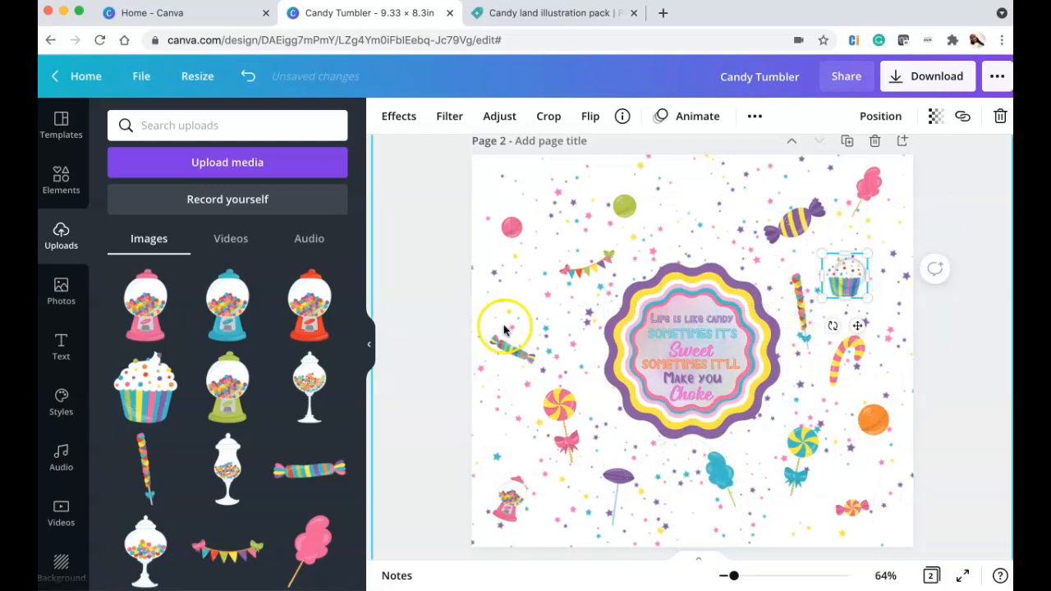
# Add the green gumball machine from the uploads, shrink it and place it below the blue-and-yellow lollipop.
pyautogui.click(229, 392)
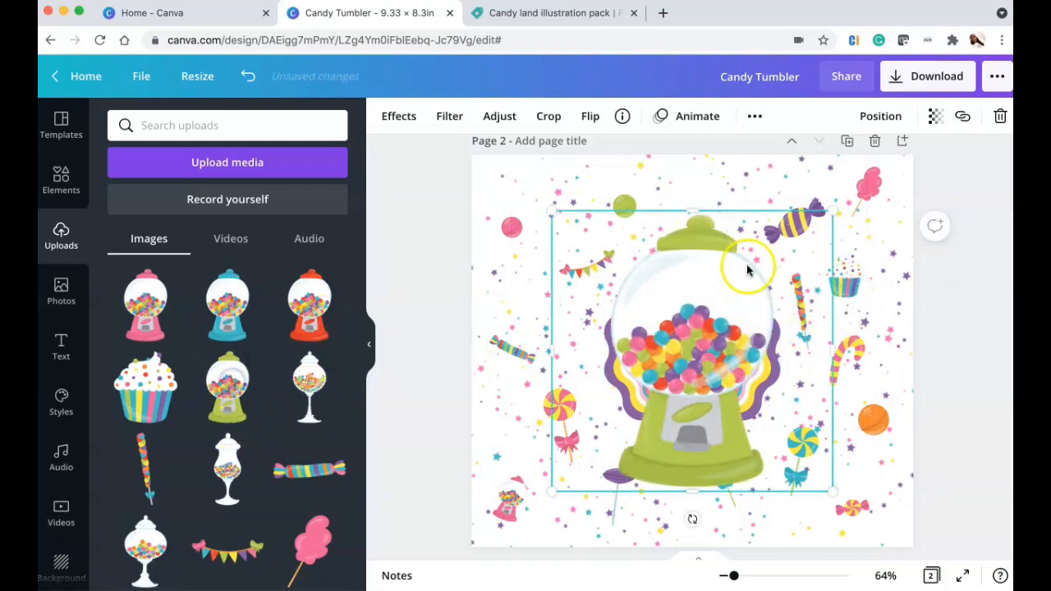
pyautogui.moveTo(830, 212); pyautogui.dragTo(600, 443)
pyautogui.moveTo(809, 464); pyautogui.dragTo(802, 513)
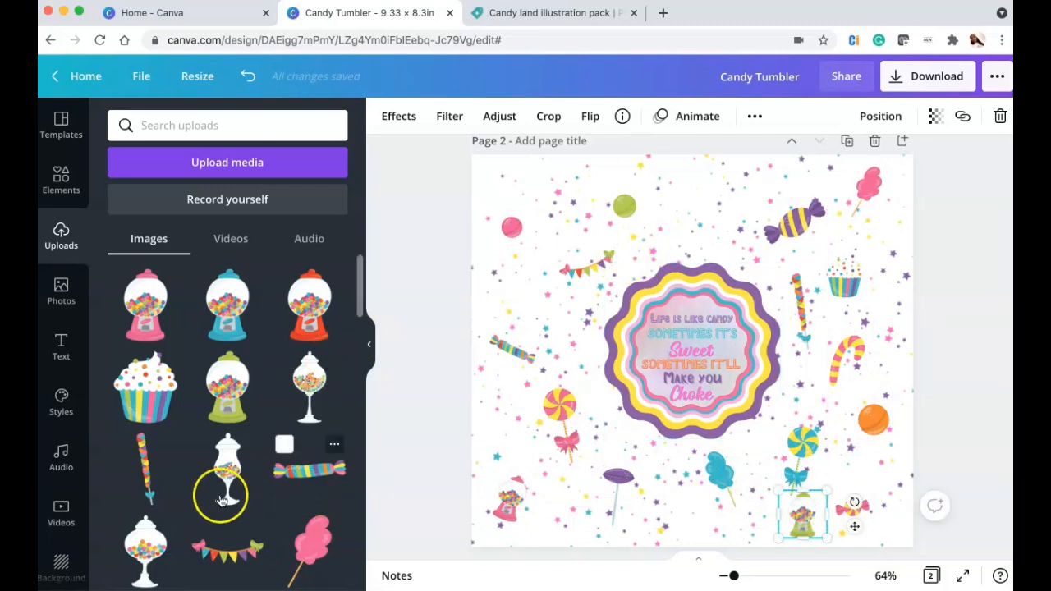
# Duplicate the cupcake and place the copy above the badge, beside the green candy ball.
pyautogui.scroll(-5, 209, 493)
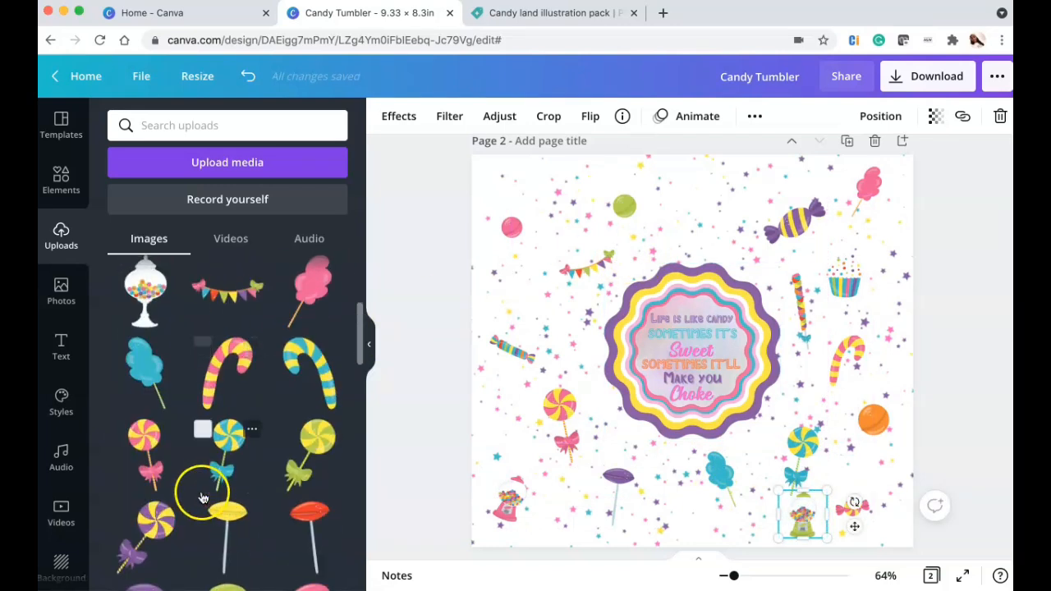
pyautogui.click(844, 279)
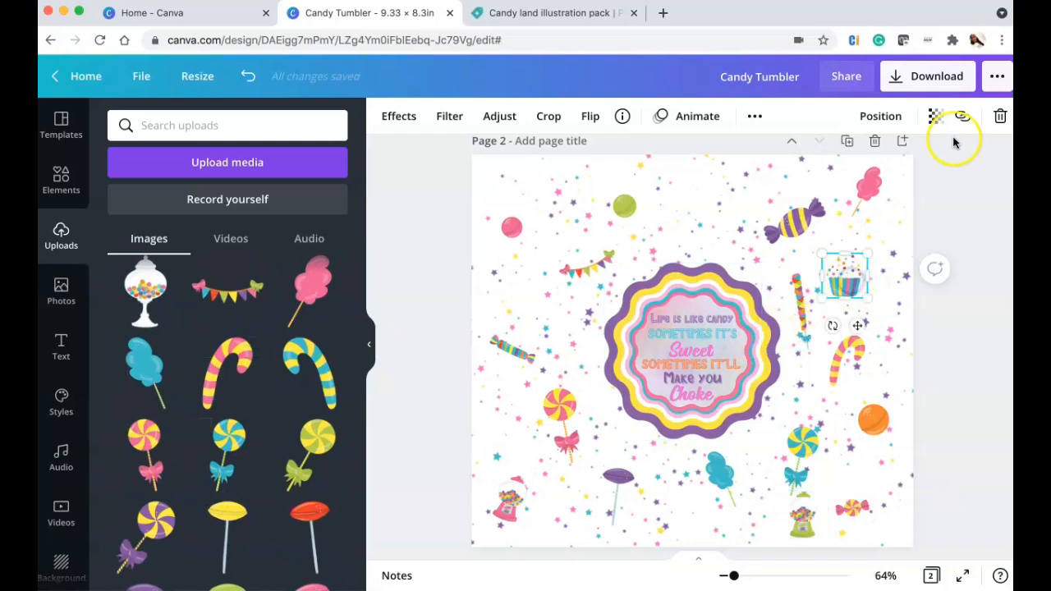
pyautogui.click(755, 117)
pyautogui.click(748, 154)
pyautogui.moveTo(854, 284); pyautogui.dragTo(684, 198)
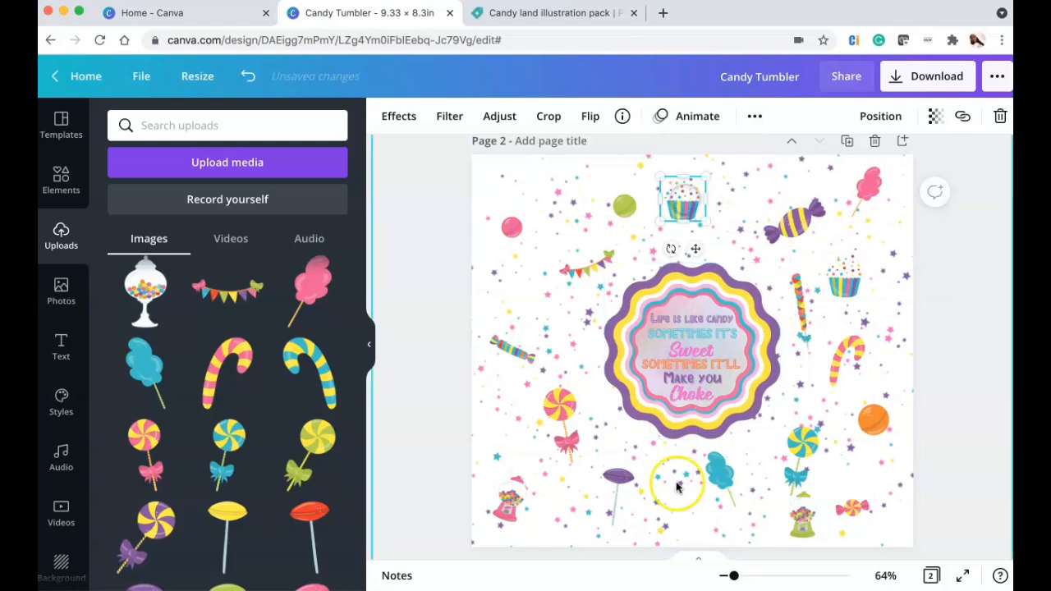
pyautogui.click(669, 414)
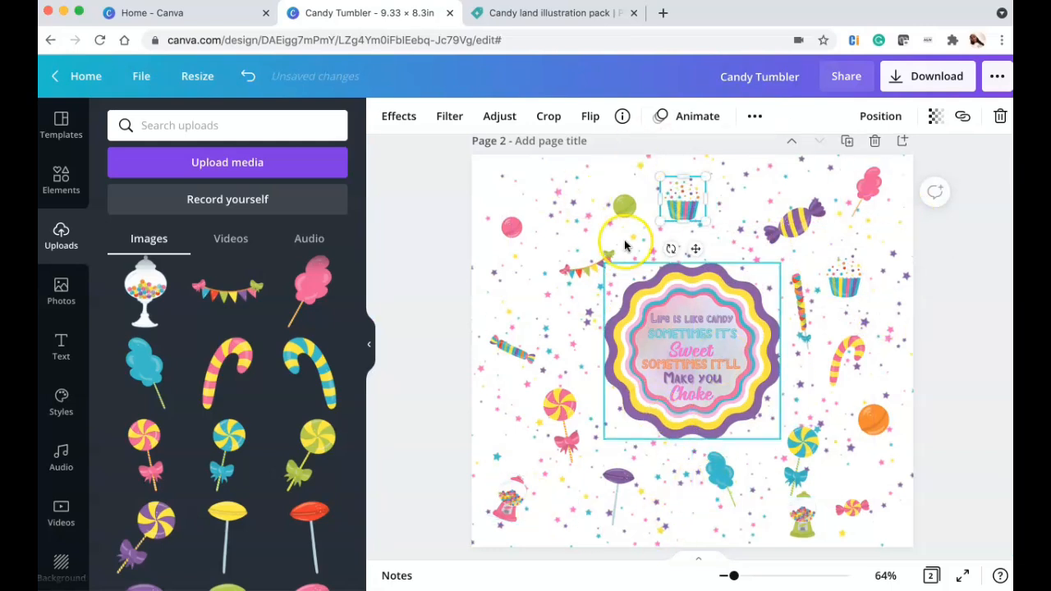
pyautogui.click(412, 226)
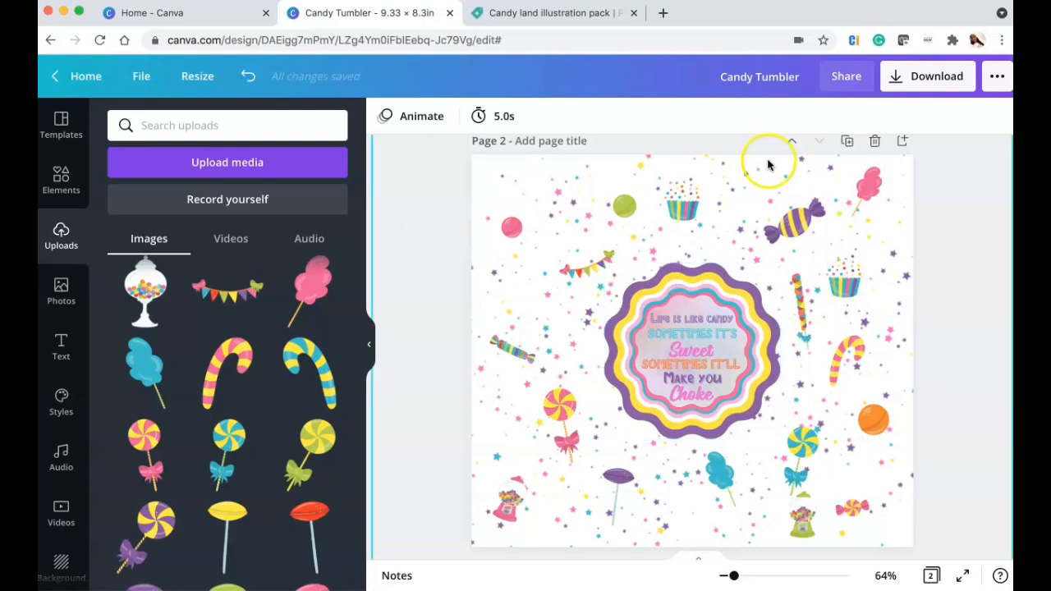
pyautogui.scroll(1, 523, 325)
pyautogui.scroll(-2, 522, 326)
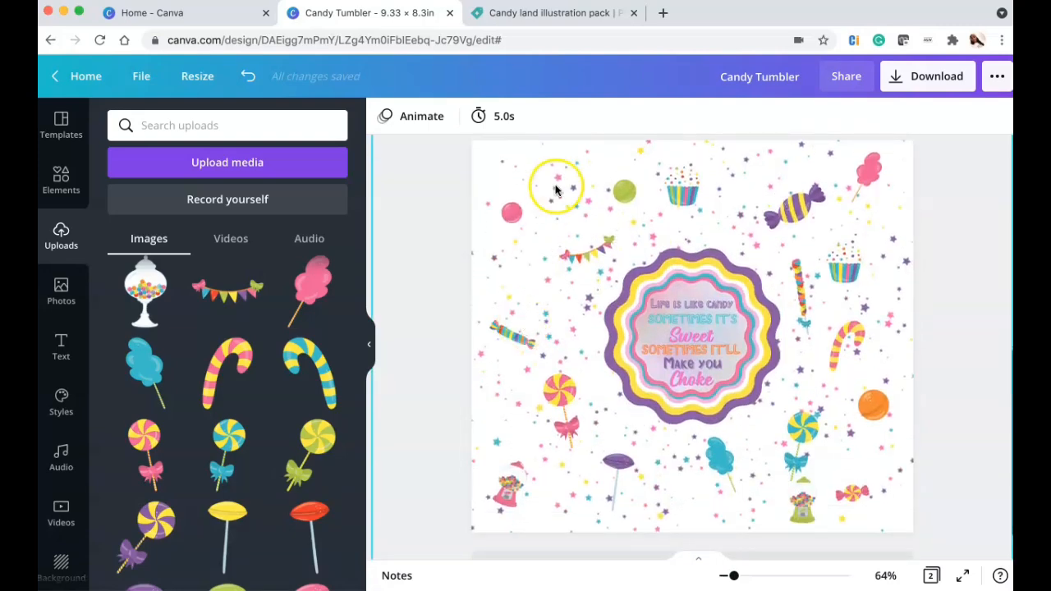
pyautogui.click(482, 152)
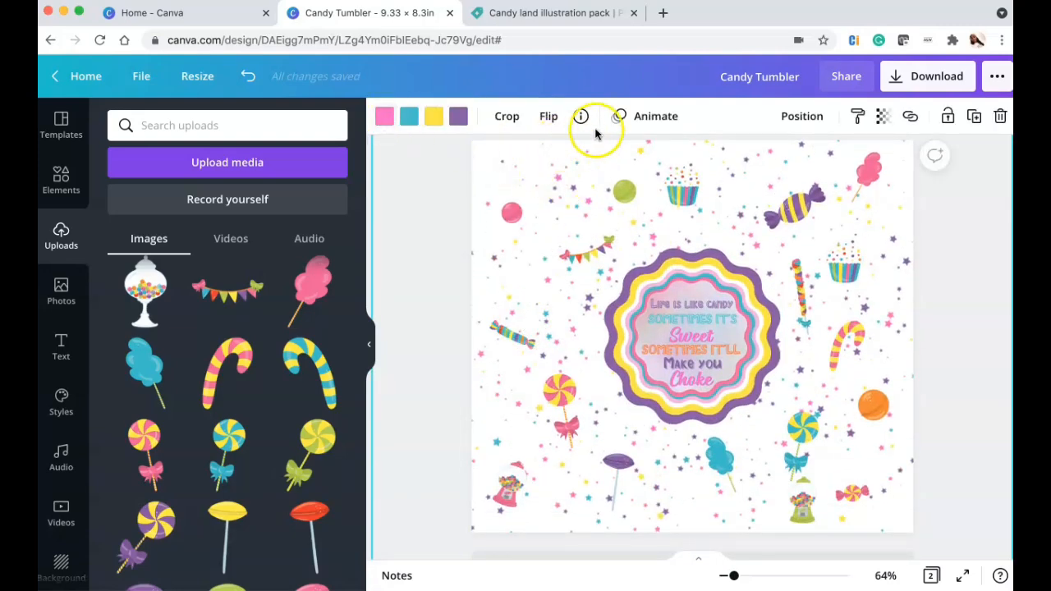
pyautogui.click(372, 214)
pyautogui.doubleClick(535, 153)
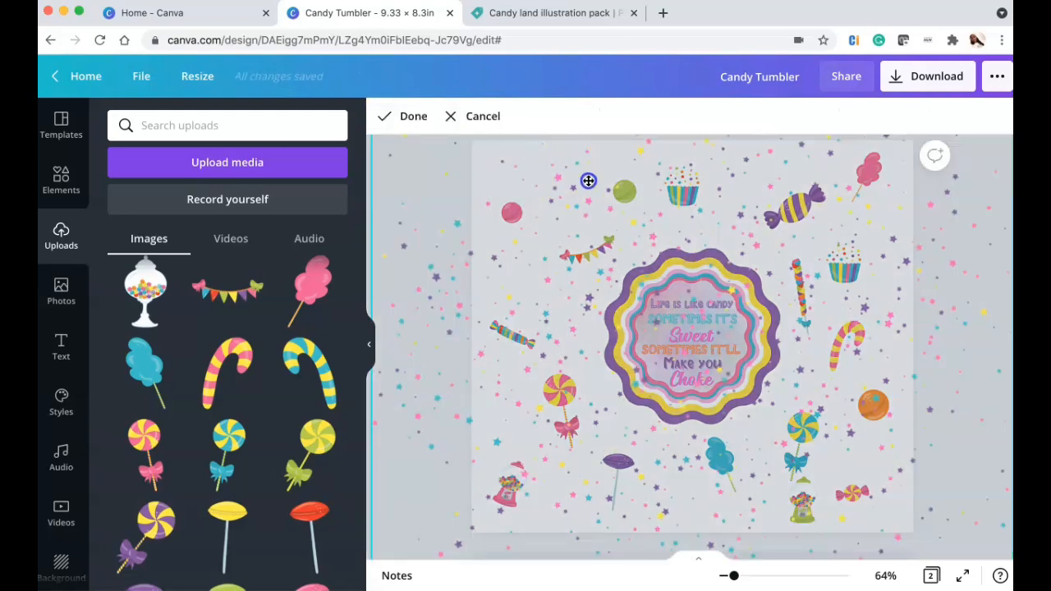
pyautogui.click(413, 116)
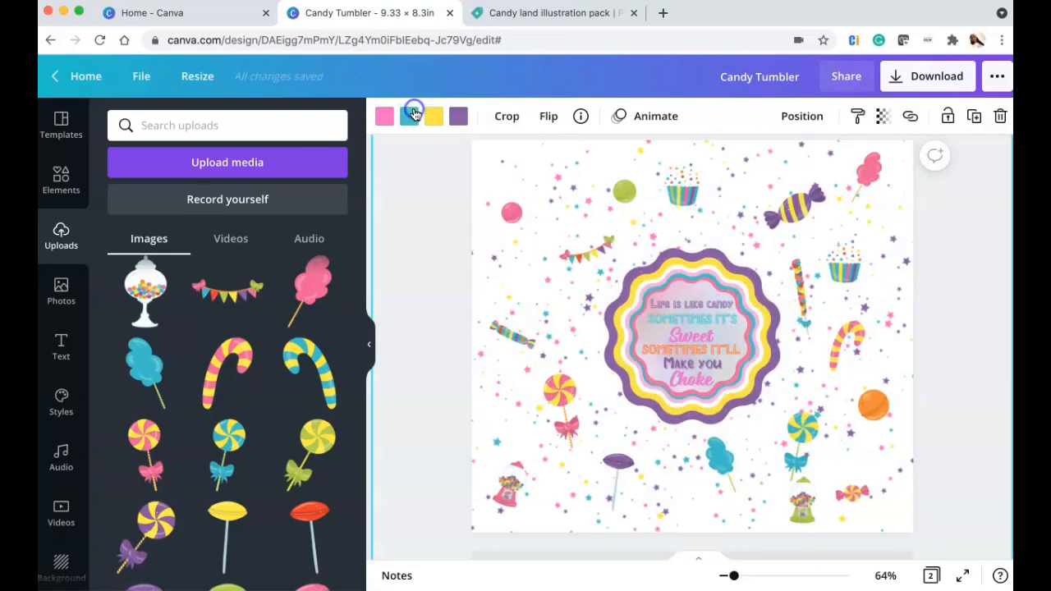
# Try pink, yellow, gold, pale grey, purple and teal as the background colour of page 2.
pyautogui.scroll(-2, 414, 298)
pyautogui.moveTo(396, 511); pyautogui.dragTo(482, 481)
pyautogui.click(366, 145)
pyautogui.click(382, 118)
pyautogui.click(169, 240)
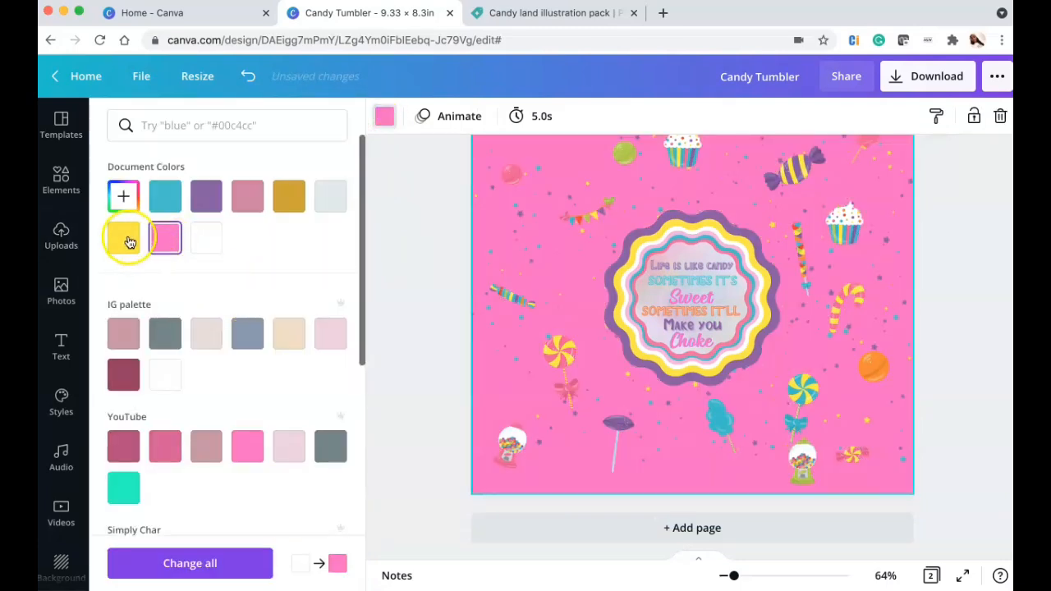
pyautogui.click(128, 242)
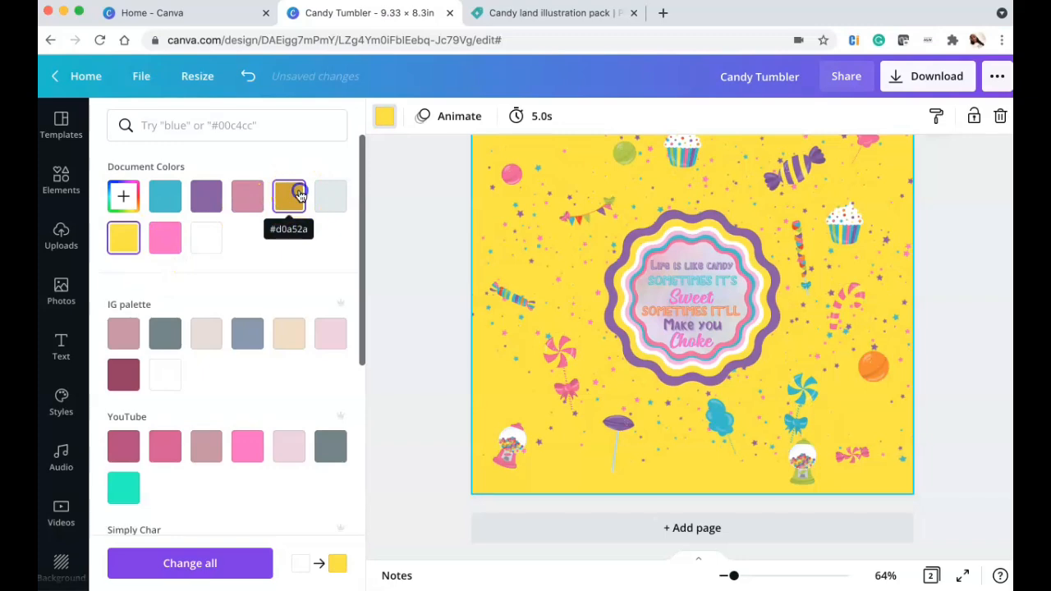
pyautogui.click(300, 194)
pyautogui.click(333, 194)
pyautogui.click(206, 194)
pyautogui.click(163, 198)
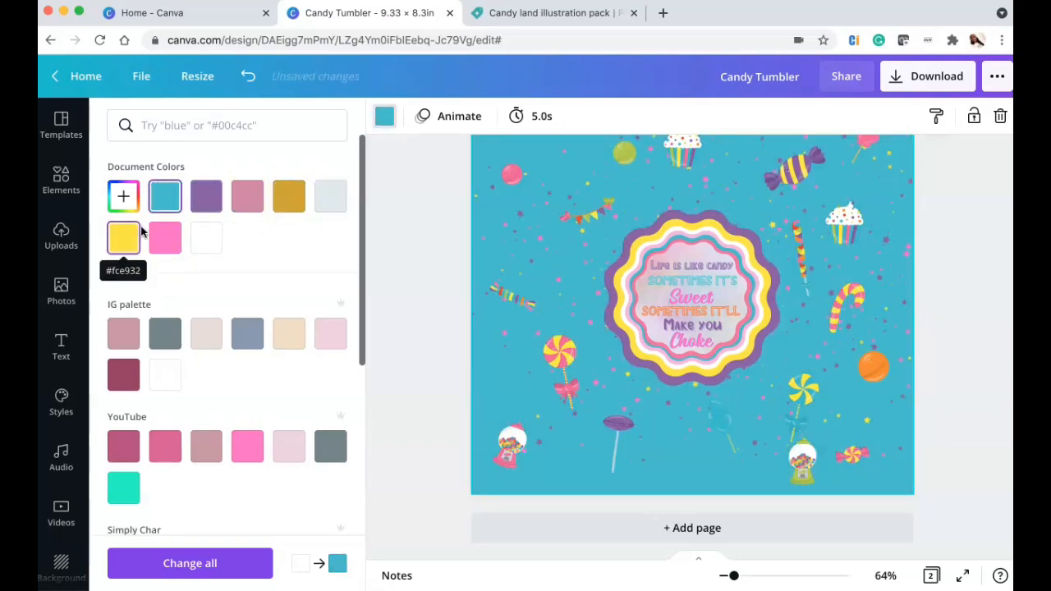
# Search the background colour palettes for "gradient" and clear the search.
pyautogui.click(200, 129)
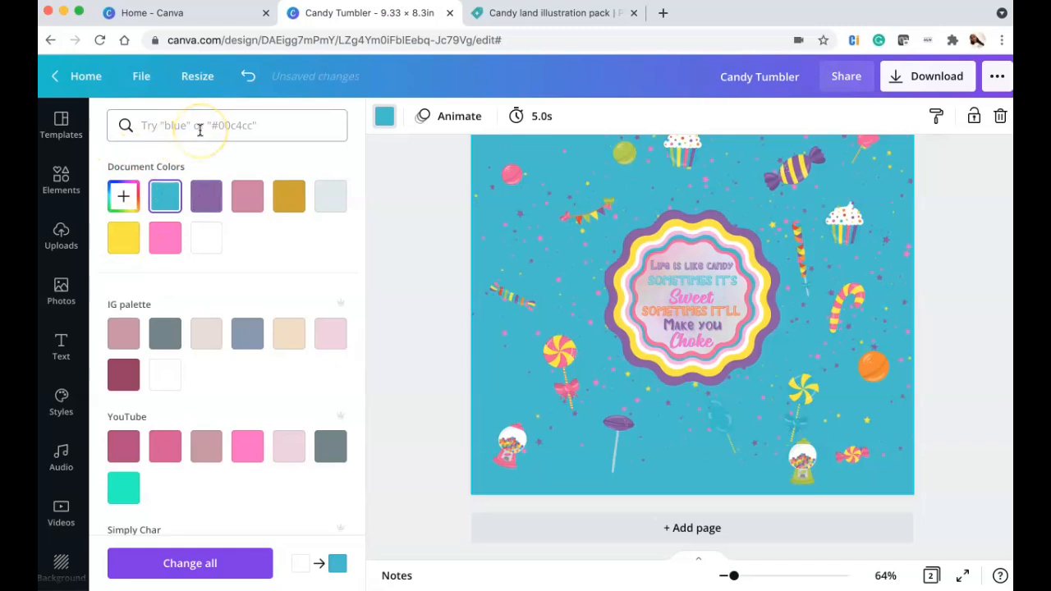
pyautogui.click(199, 129)
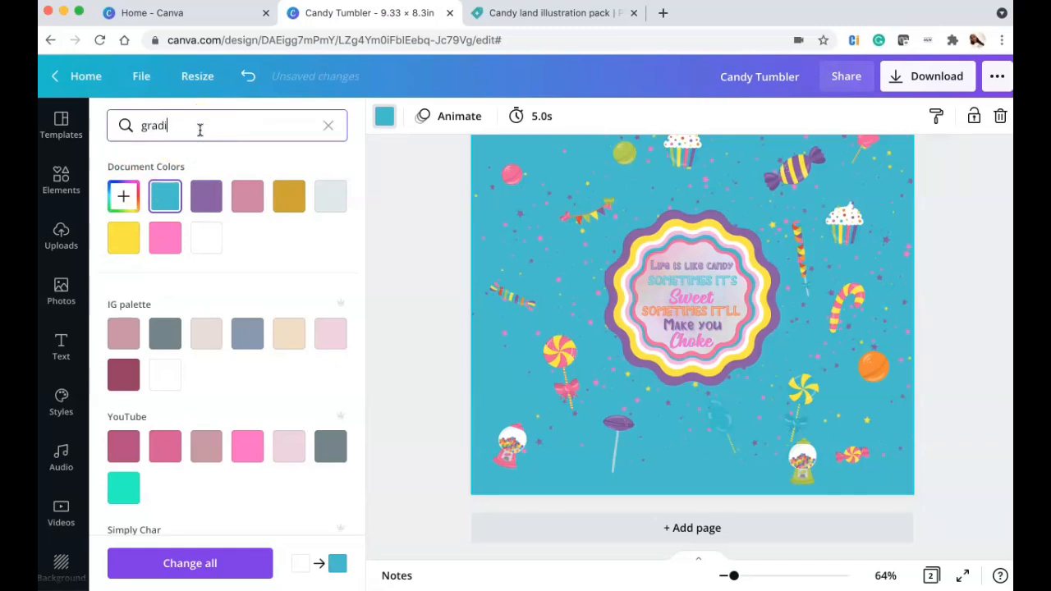
pyautogui.write('gradient')
pyautogui.press('Return')
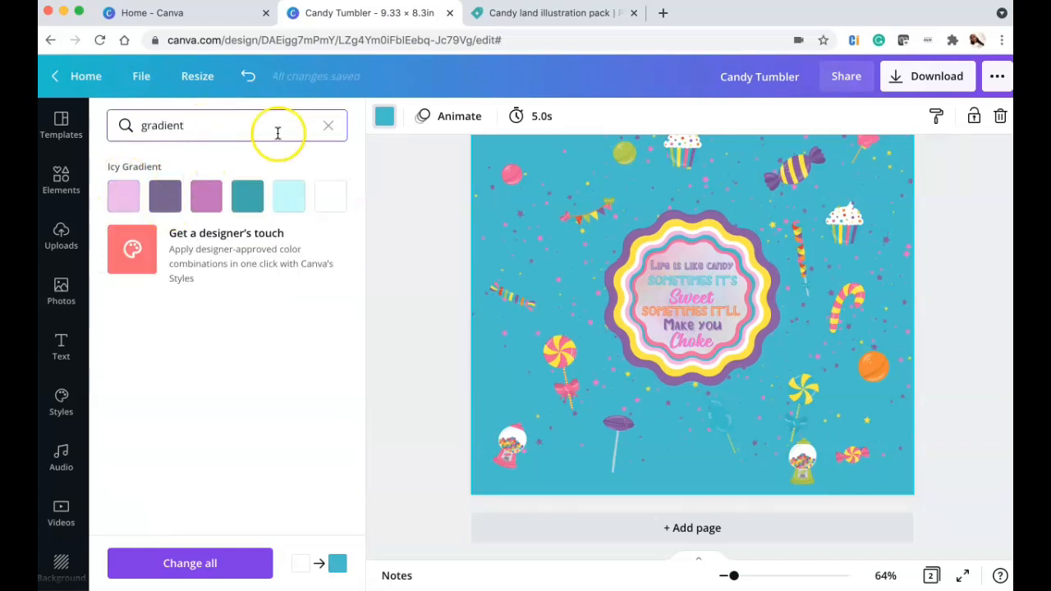
pyautogui.click(328, 129)
# Search the elements for "gradient" and set the pastel yellow, pink and blue gradient image as page 2's background.
pyautogui.click(61, 180)
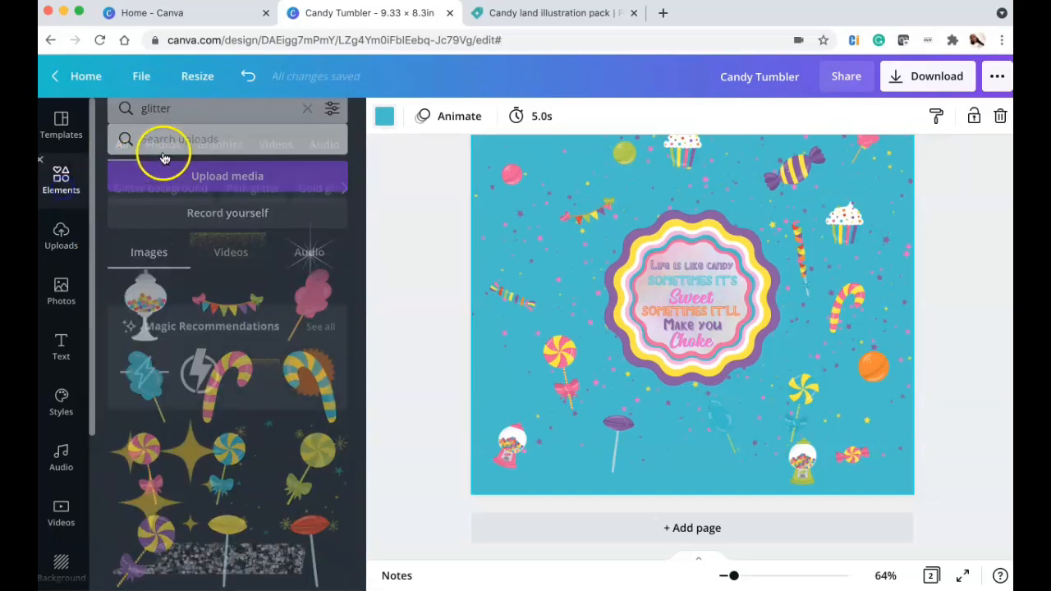
pyautogui.click(185, 125)
pyautogui.write('gradient')
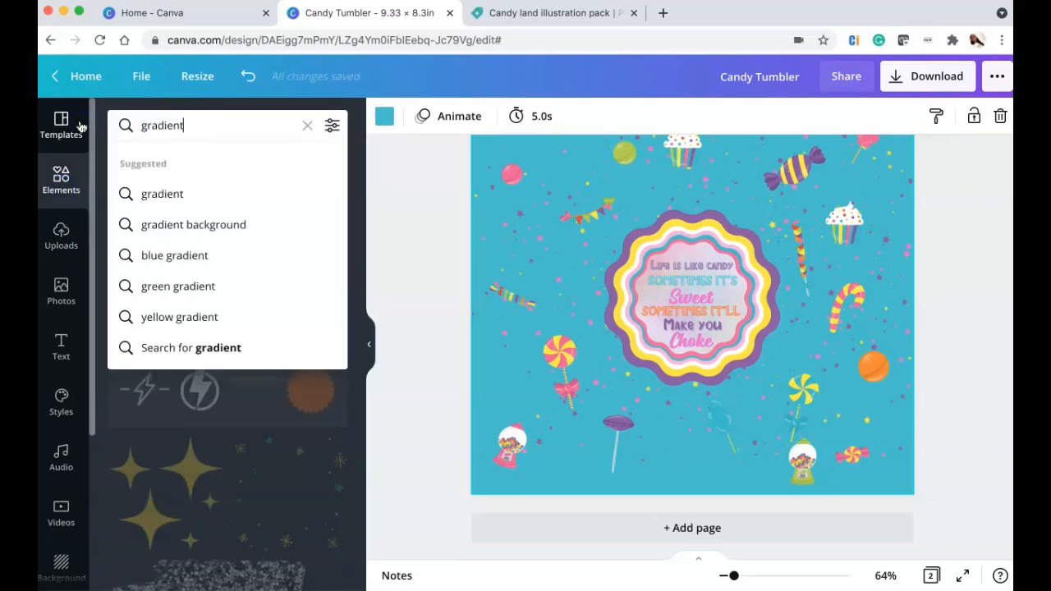
pyautogui.press('Return')
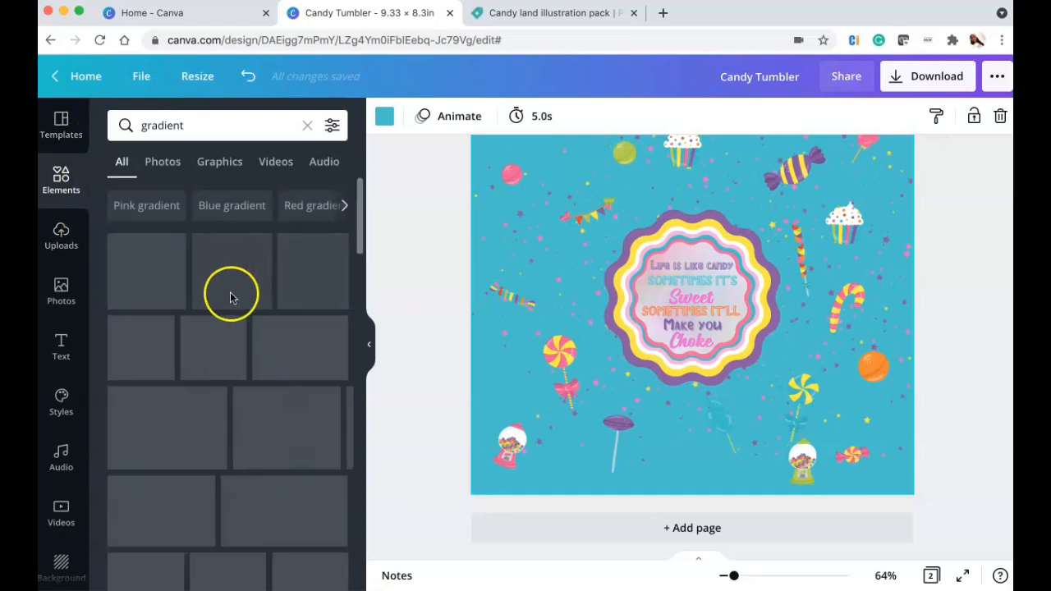
pyautogui.moveTo(185, 427); pyautogui.dragTo(619, 326)
pyautogui.moveTo(518, 368); pyautogui.dragTo(516, 367)
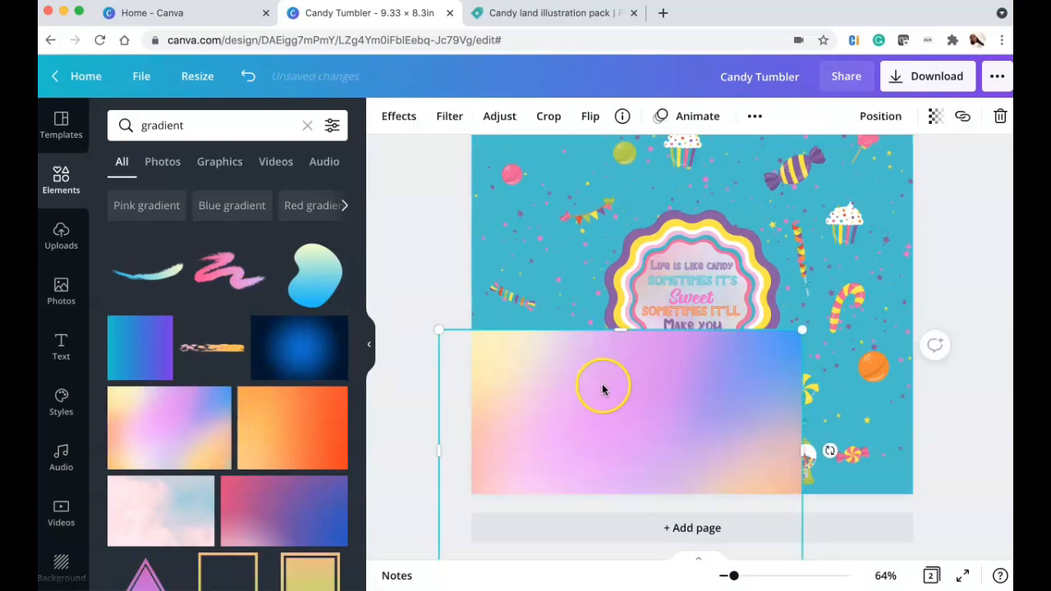
pyautogui.rightClick(603, 390)
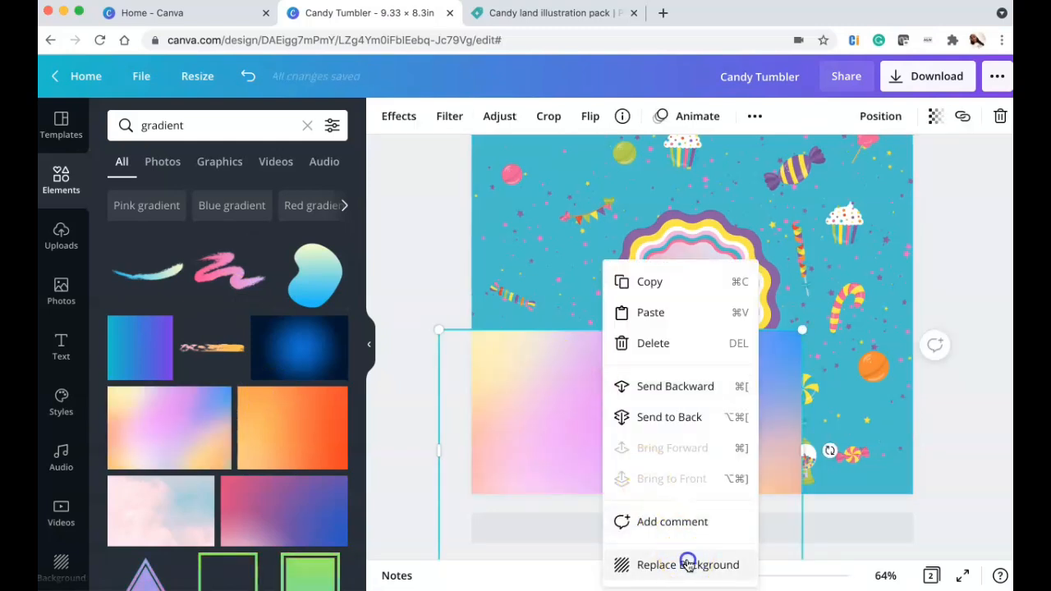
pyautogui.click(688, 564)
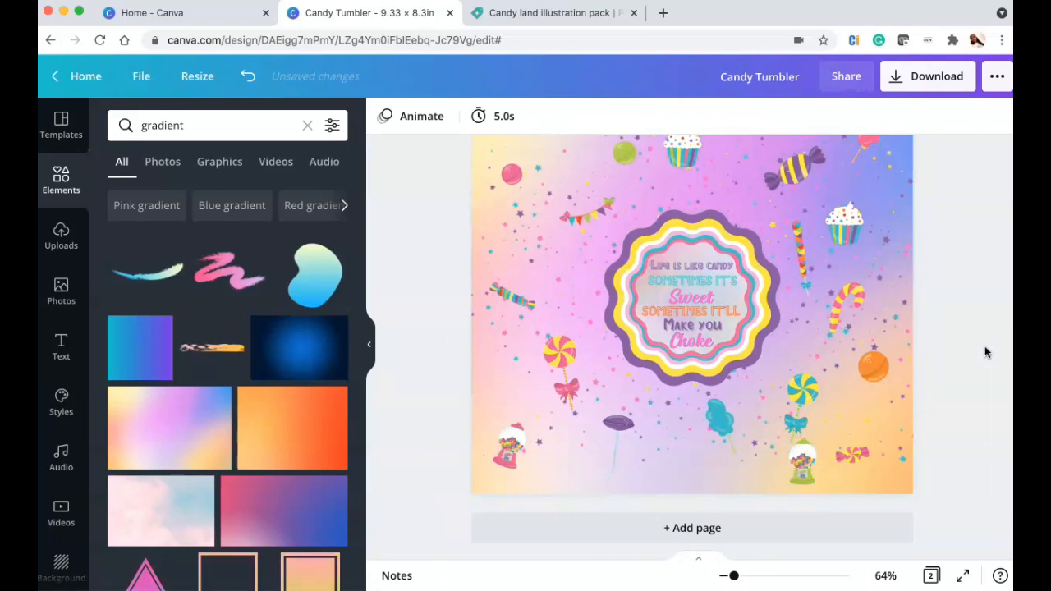
# Move the star confetti on page 2 so that it covers the whole page.
pyautogui.scroll(2, 985, 347)
pyautogui.scroll(-1, 985, 347)
pyautogui.click(876, 320)
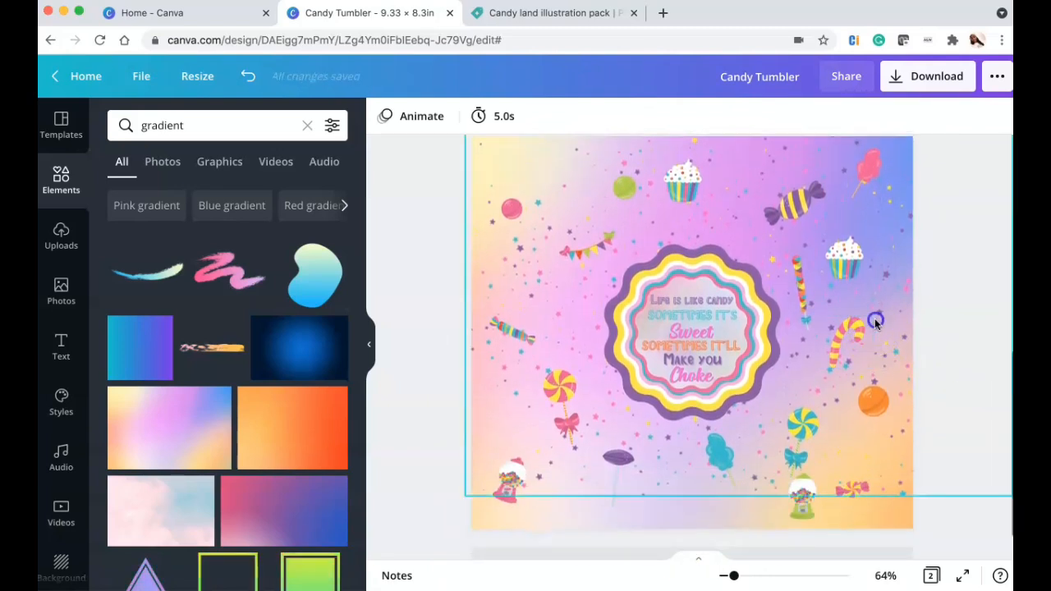
pyautogui.moveTo(896, 289); pyautogui.dragTo(862, 324)
pyautogui.click(485, 261)
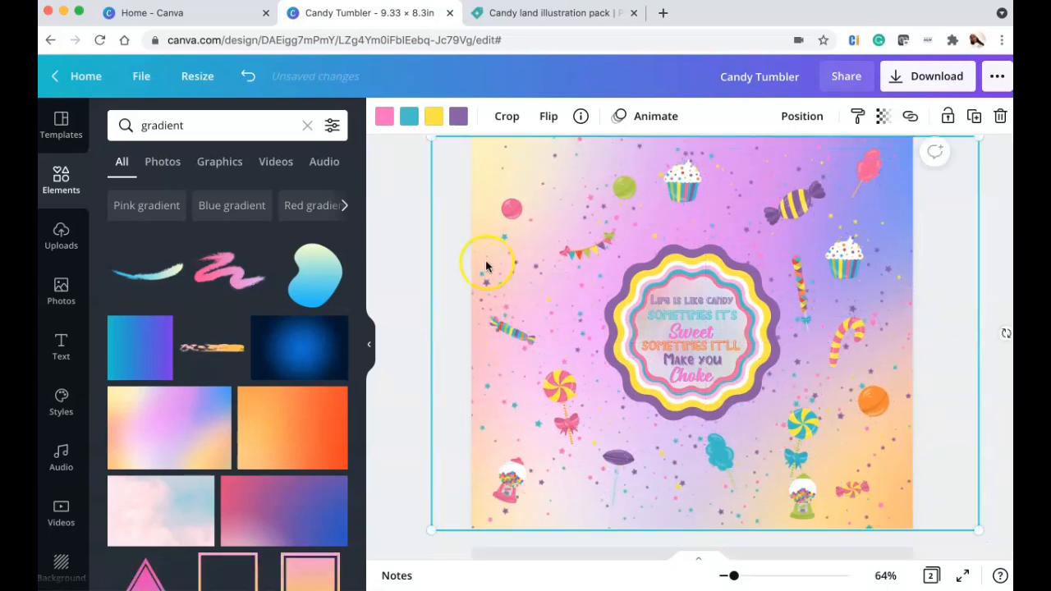
pyautogui.click(418, 206)
# Delete the cupcake above the badge on page 2.
pyautogui.scroll(2, 417, 206)
pyautogui.scroll(-3, 417, 206)
pyautogui.scroll(1, 417, 206)
pyautogui.scroll(3, 417, 211)
pyautogui.scroll(-3, 417, 211)
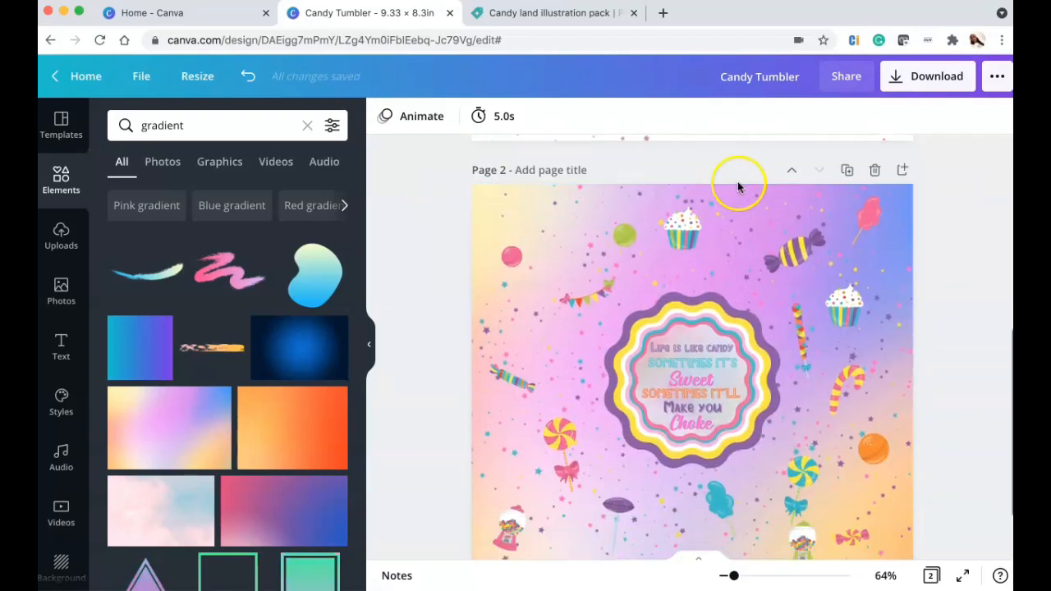
pyautogui.click(694, 234)
pyautogui.press('Delete')
# Compare the two tumbler wrap pages and duplicate page 1.
pyautogui.scroll(5, 670, 239)
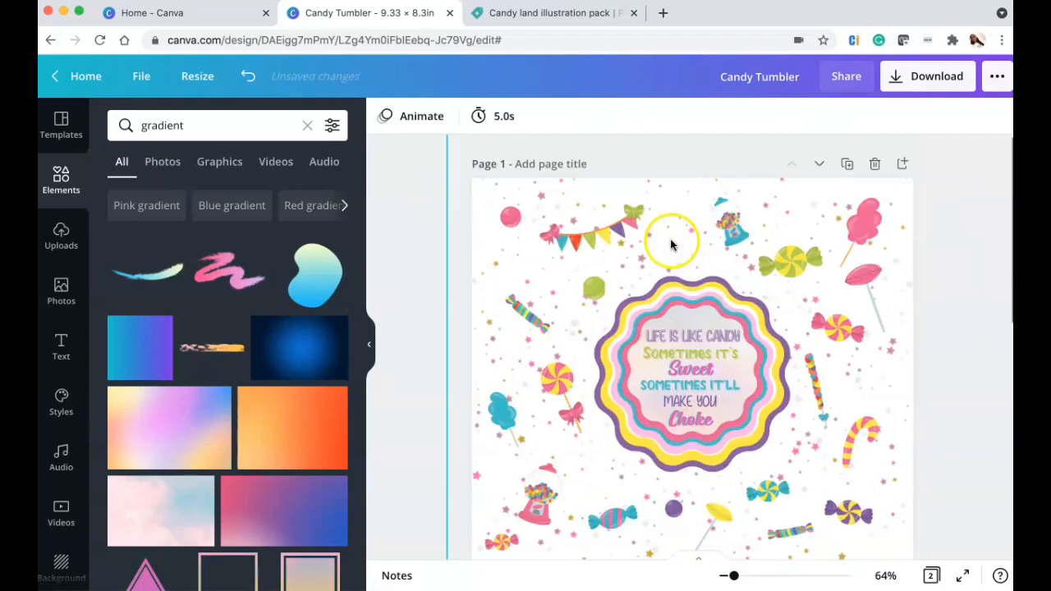
pyautogui.click(704, 224)
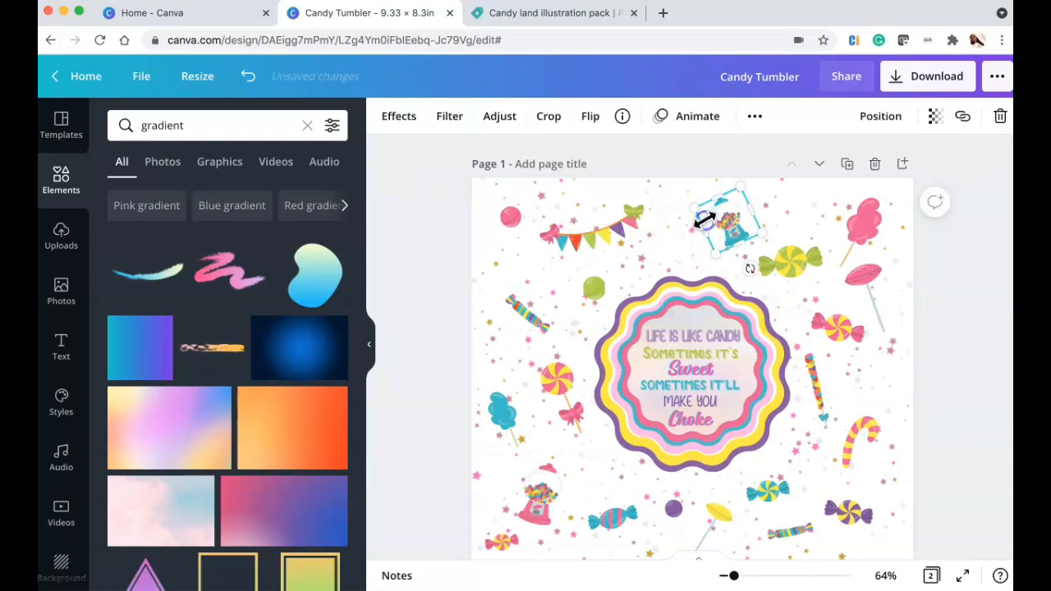
pyautogui.scroll(-10, 705, 220)
pyautogui.click(793, 323)
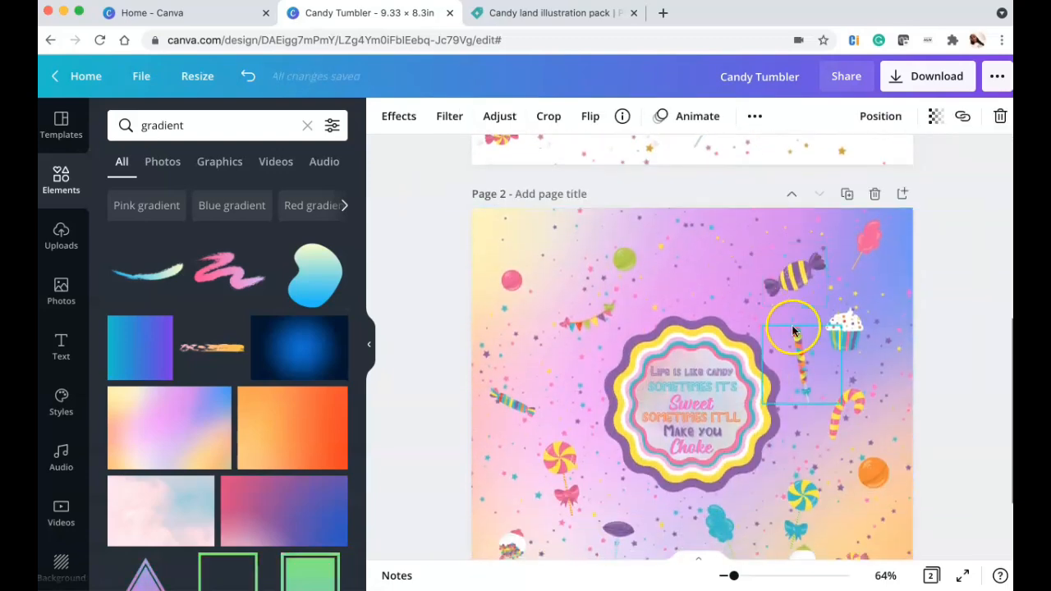
pyautogui.click(934, 392)
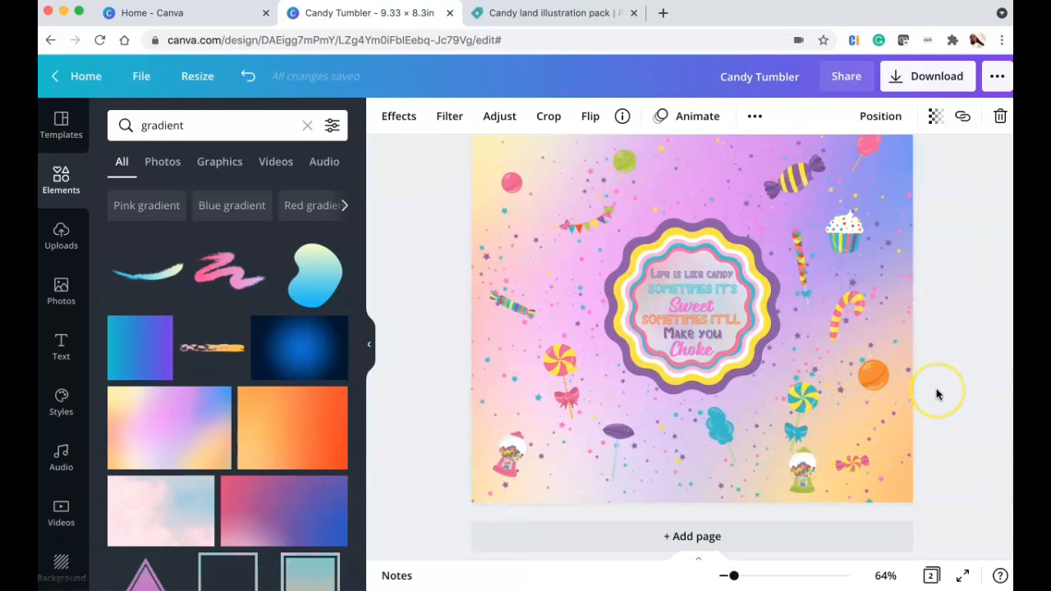
pyautogui.scroll(3, 936, 394)
pyautogui.scroll(3, 936, 394)
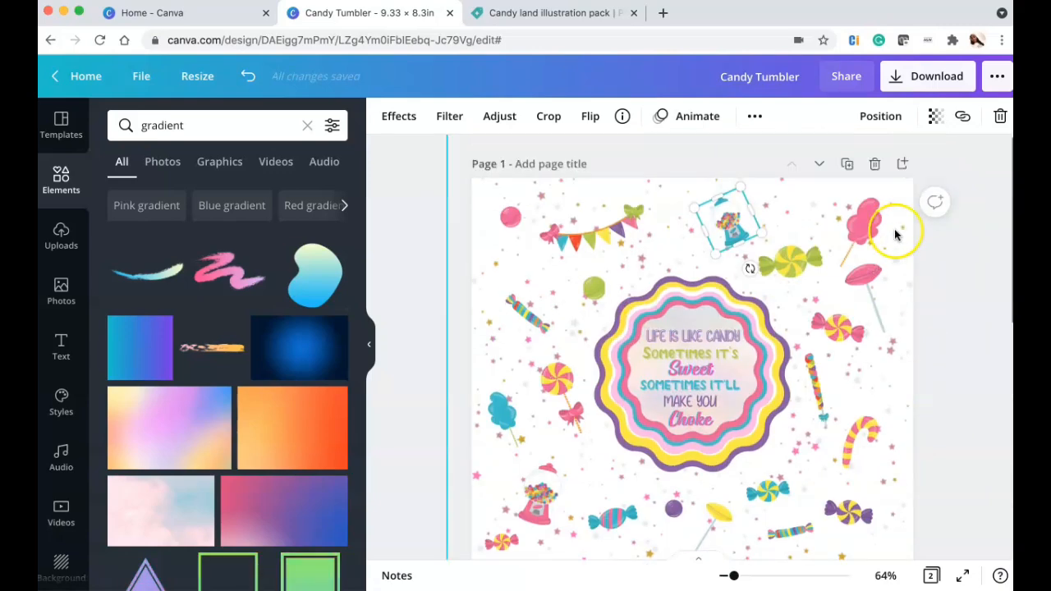
pyautogui.click(848, 165)
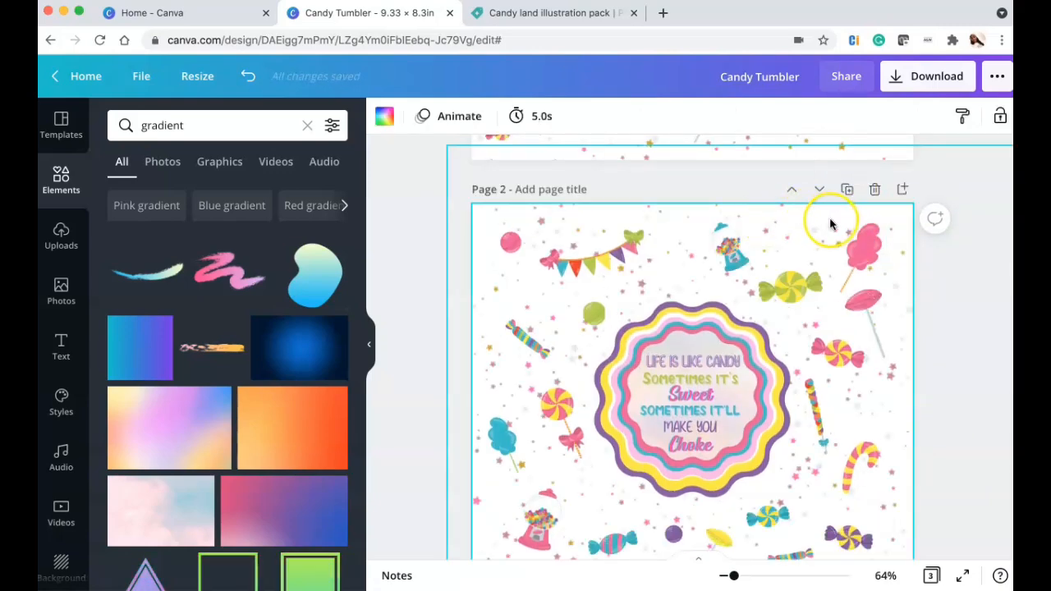
# Add the same pastel gradient image to the copied page and set it as that page's background.
pyautogui.scroll(-5, 831, 224)
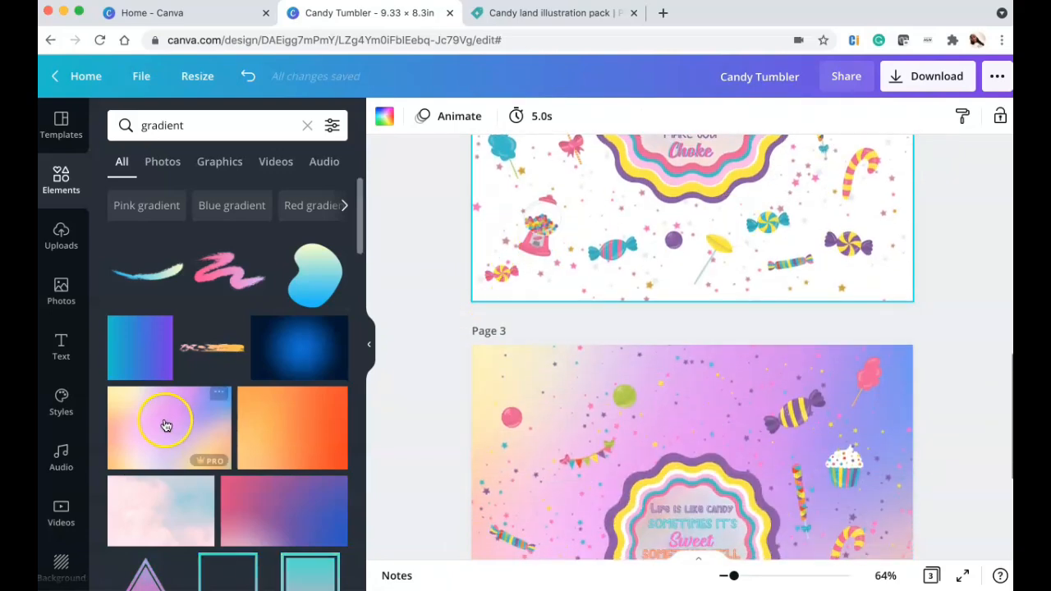
pyautogui.moveTo(166, 426); pyautogui.dragTo(664, 176)
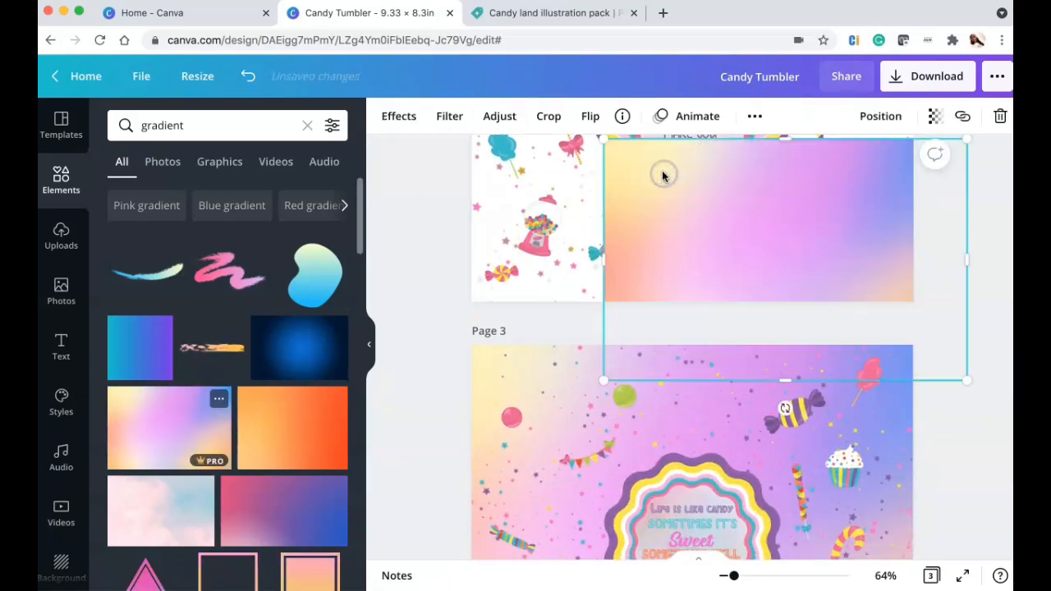
pyautogui.rightClick(732, 215)
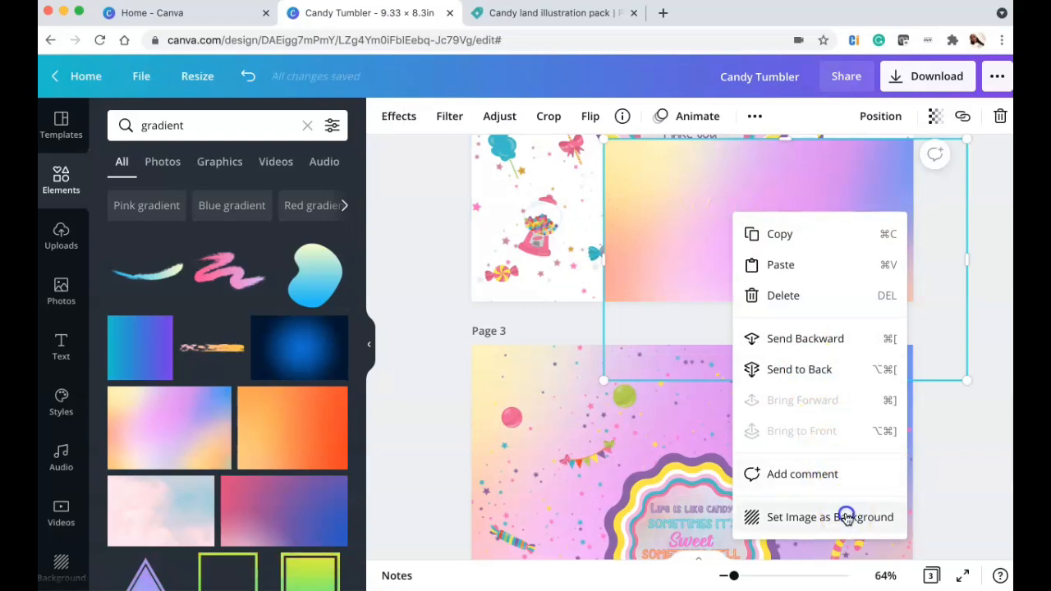
pyautogui.click(847, 518)
pyautogui.scroll(3, 468, 336)
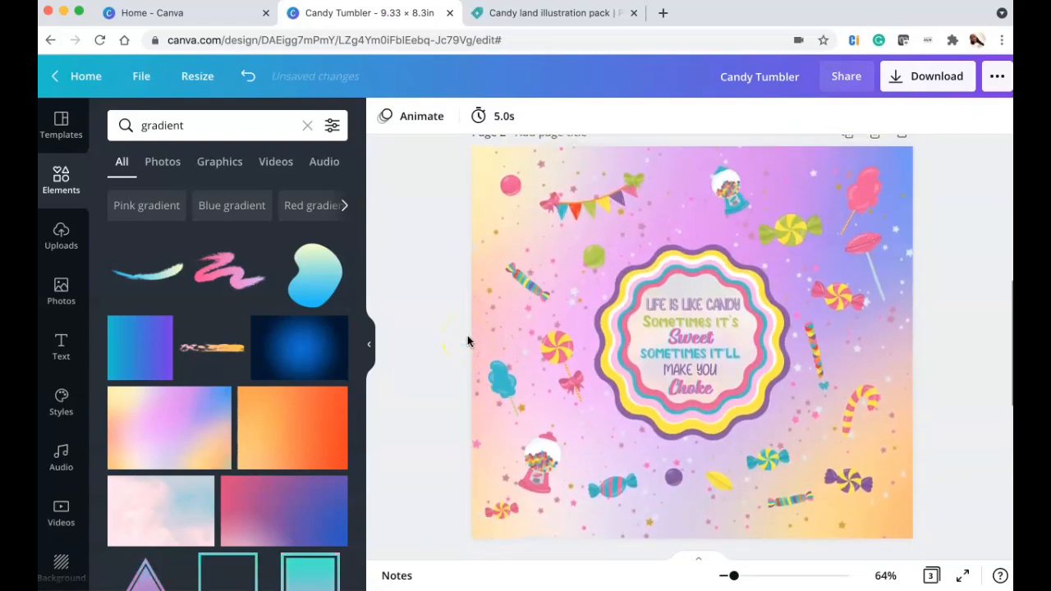
pyautogui.click(420, 217)
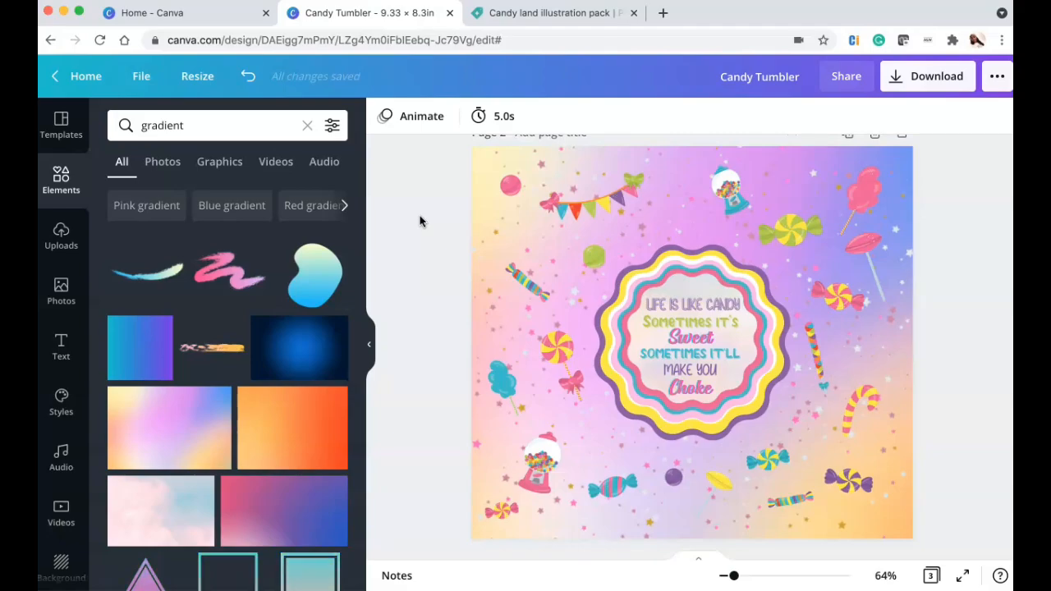
pyautogui.scroll(-3, 420, 215)
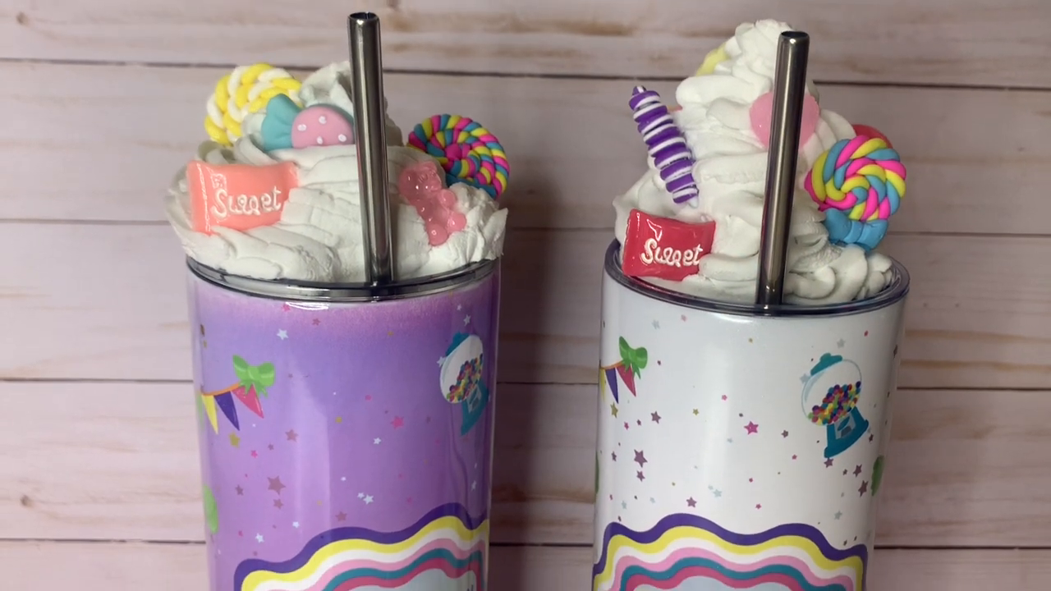